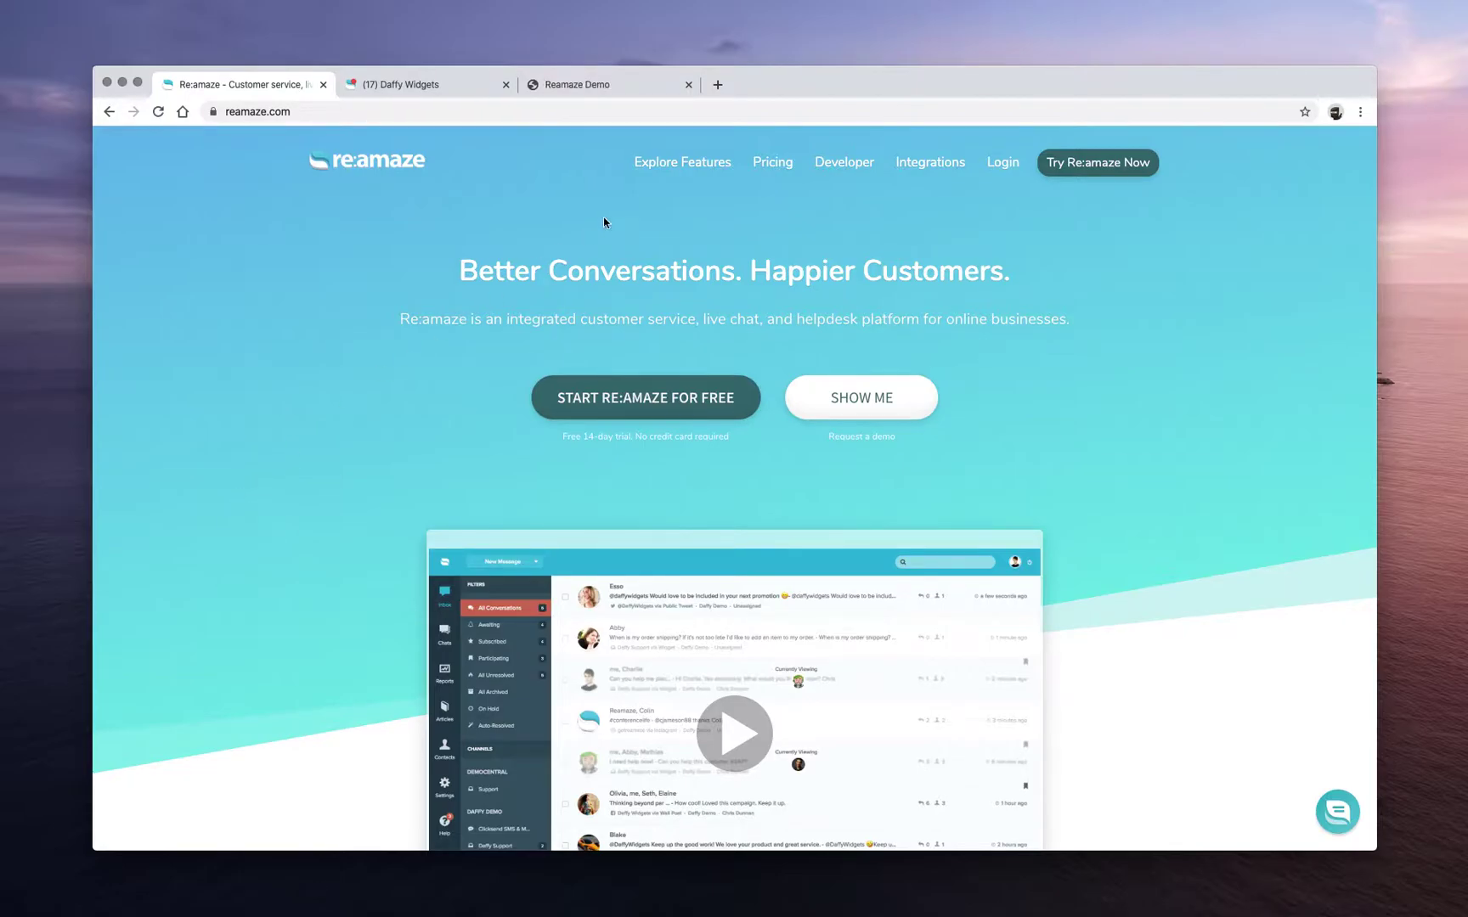
Step: Reveal the Explore Features menu listing Inbox, Chat, Live, FAQ and Status Page
{"action": "mouse_move", "coordinate": [650, 174]}
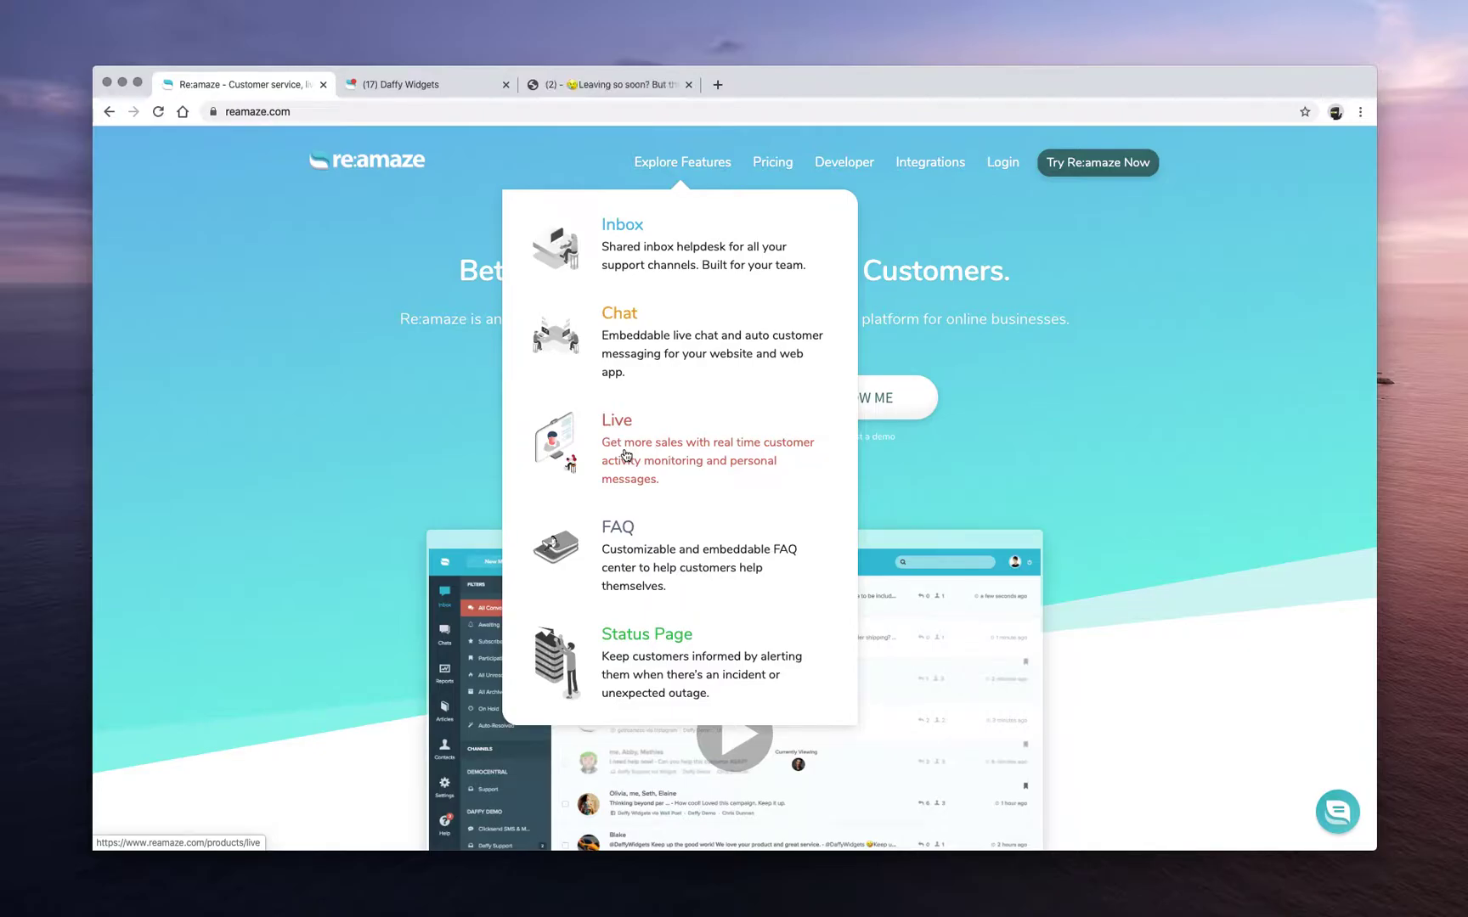
Step: View the demo store with its Contact Us widget, then return to the Re:amaze inbox
{"action": "left_click", "coordinate": [554, 86]}
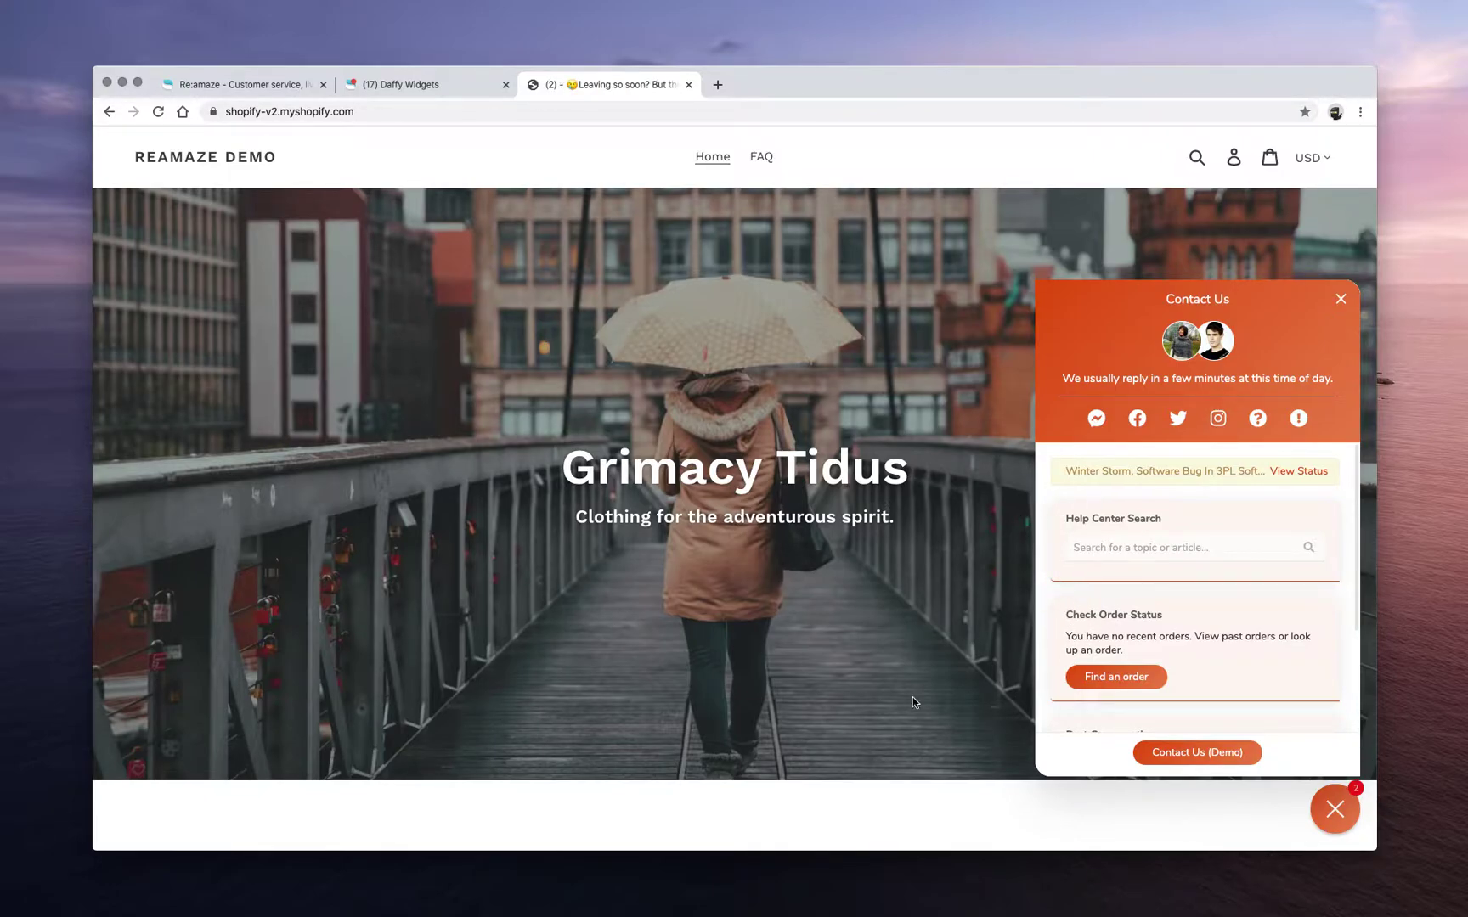
{"action": "left_click", "coordinate": [430, 88]}
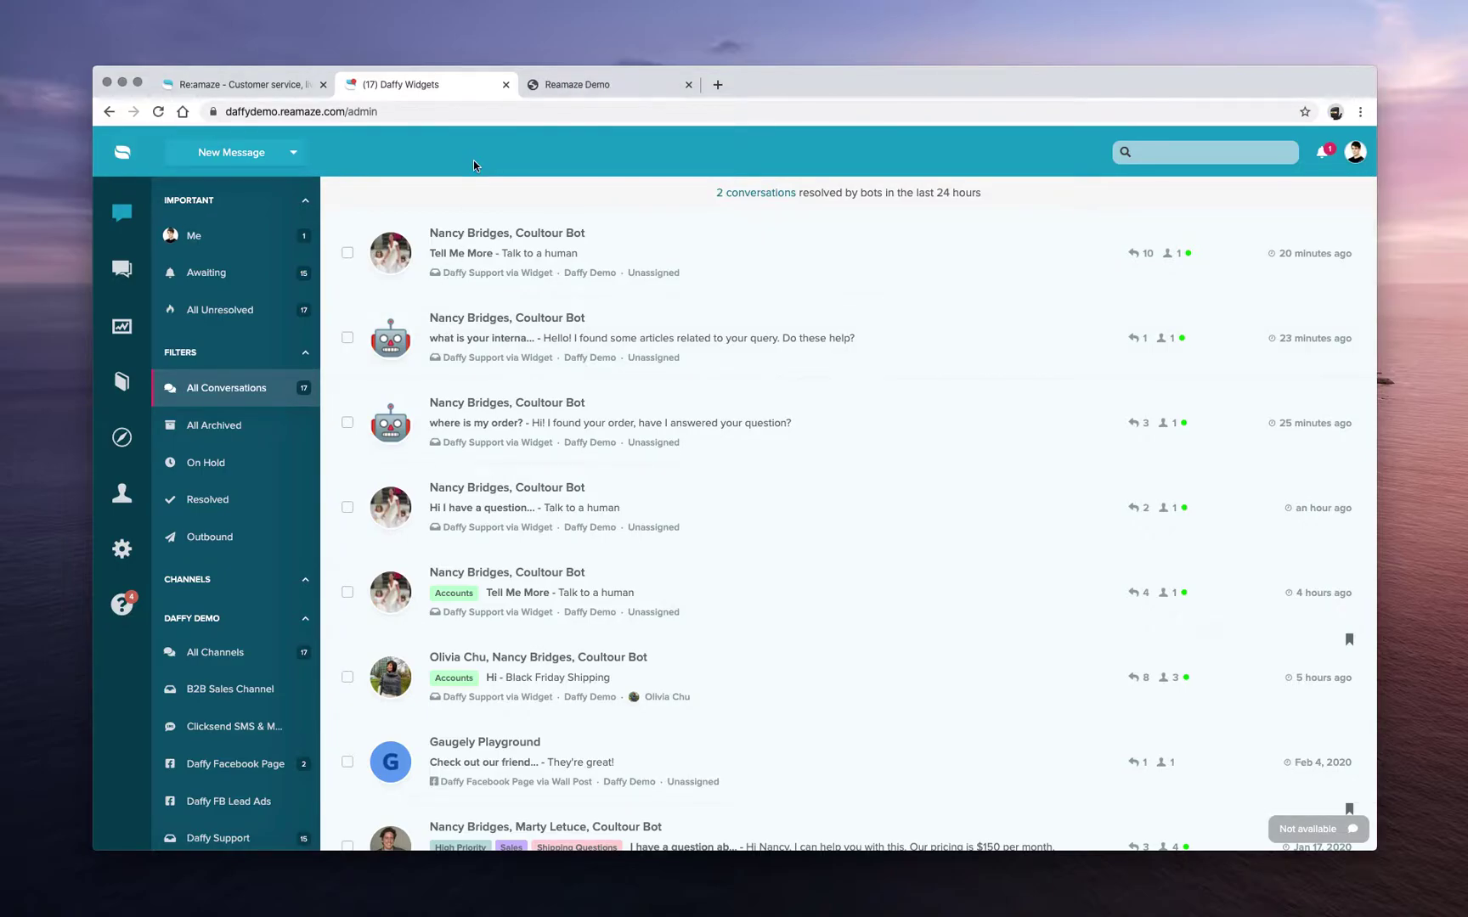
Step: Check each inbox conversation's participant count and customer online status
{"action": "mouse_move", "coordinate": [1185, 257]}
{"action": "mouse_move", "coordinate": [1184, 510]}
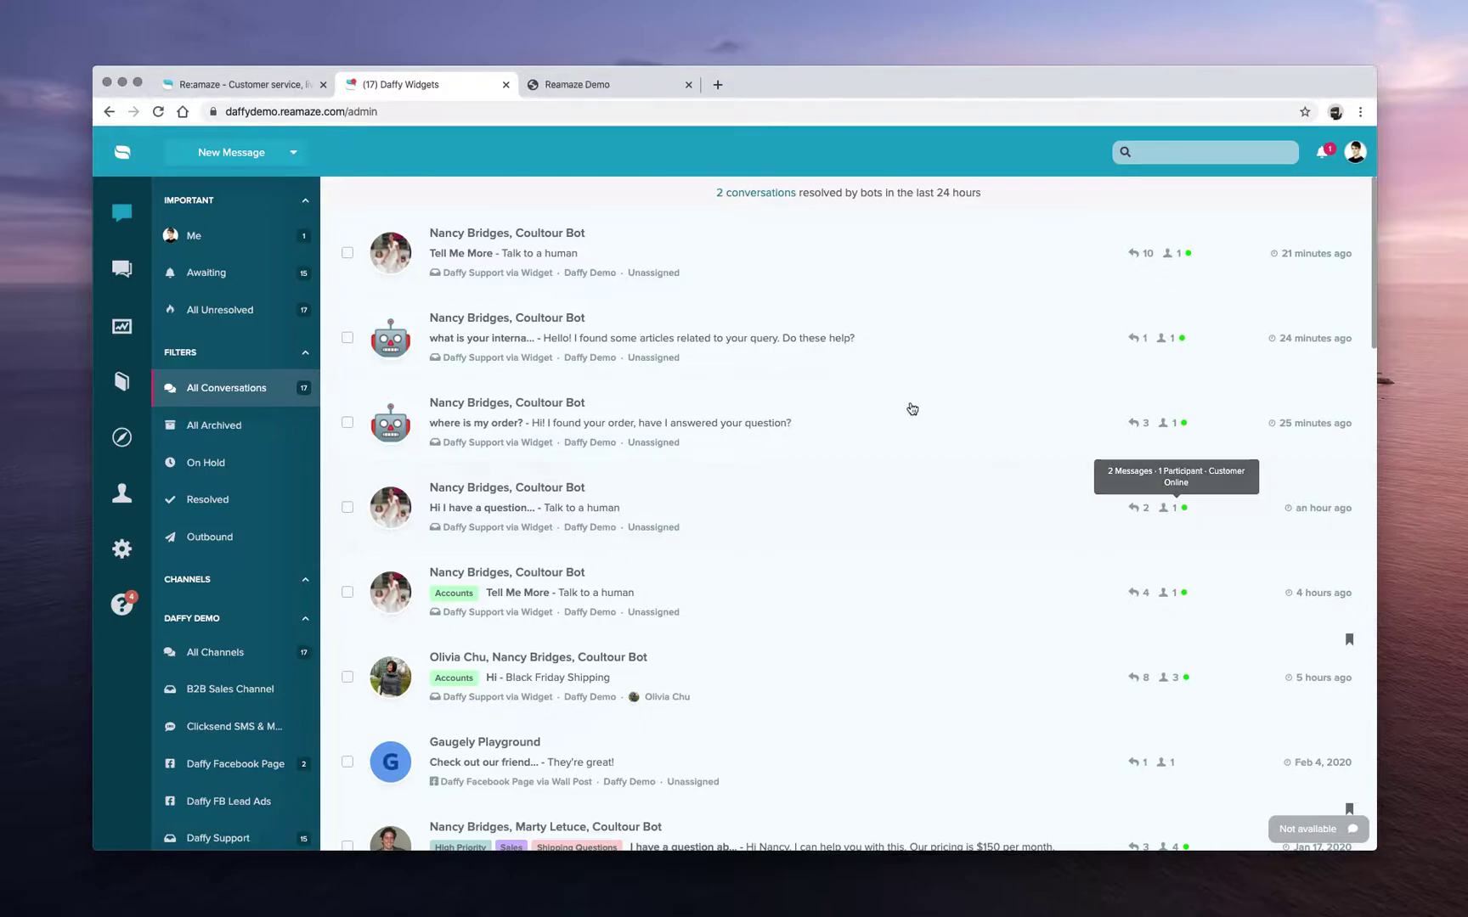
Step: Close, reopen and close the store's Contact Us chat widget, then go back to the inbox
{"action": "left_click", "coordinate": [613, 89]}
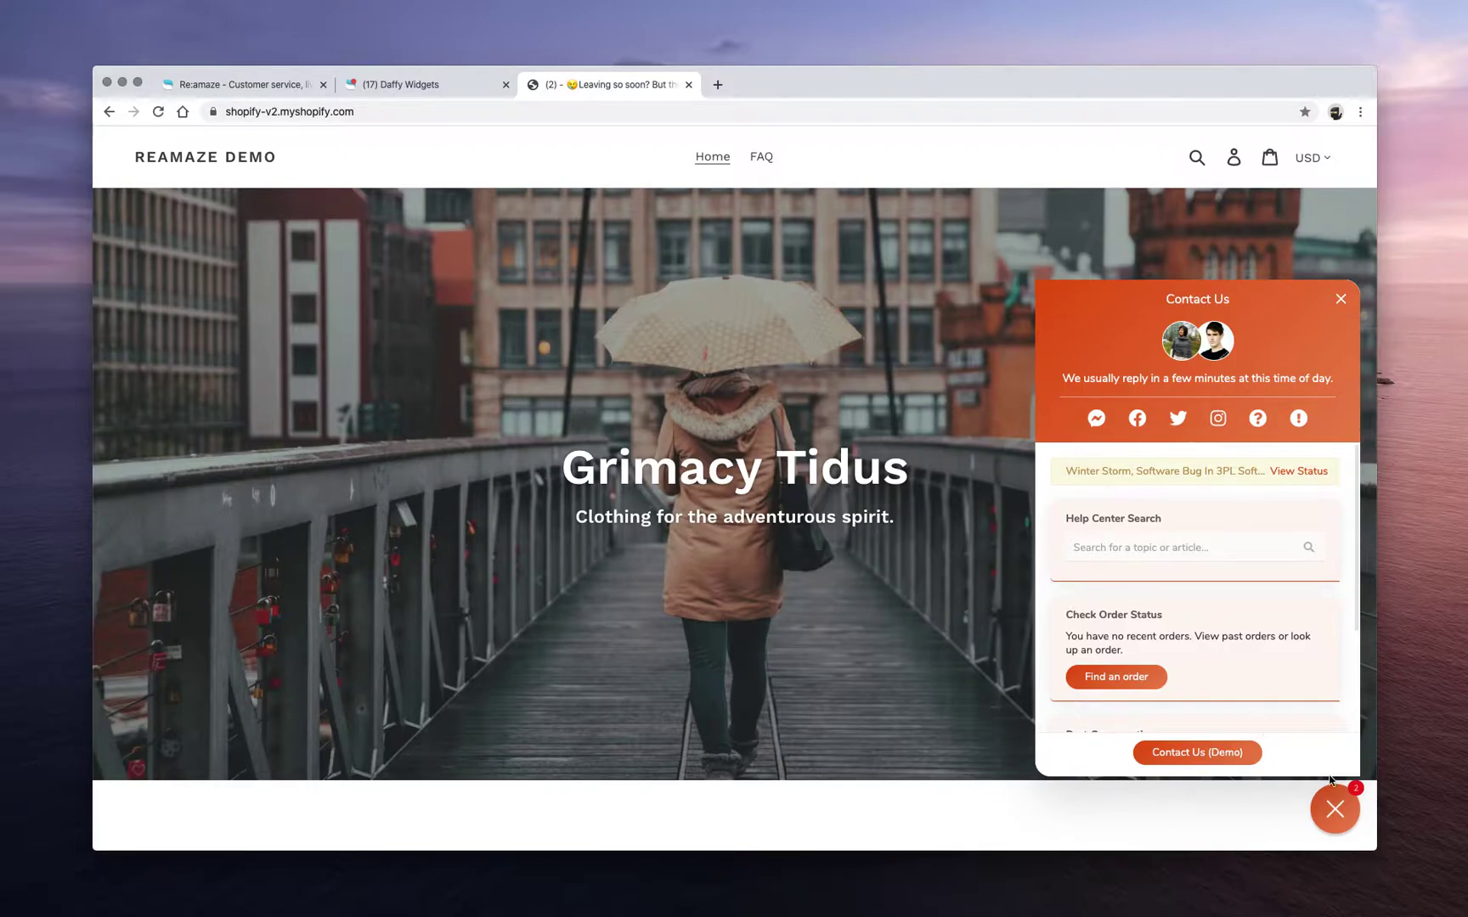
{"action": "left_click", "coordinate": [1335, 811]}
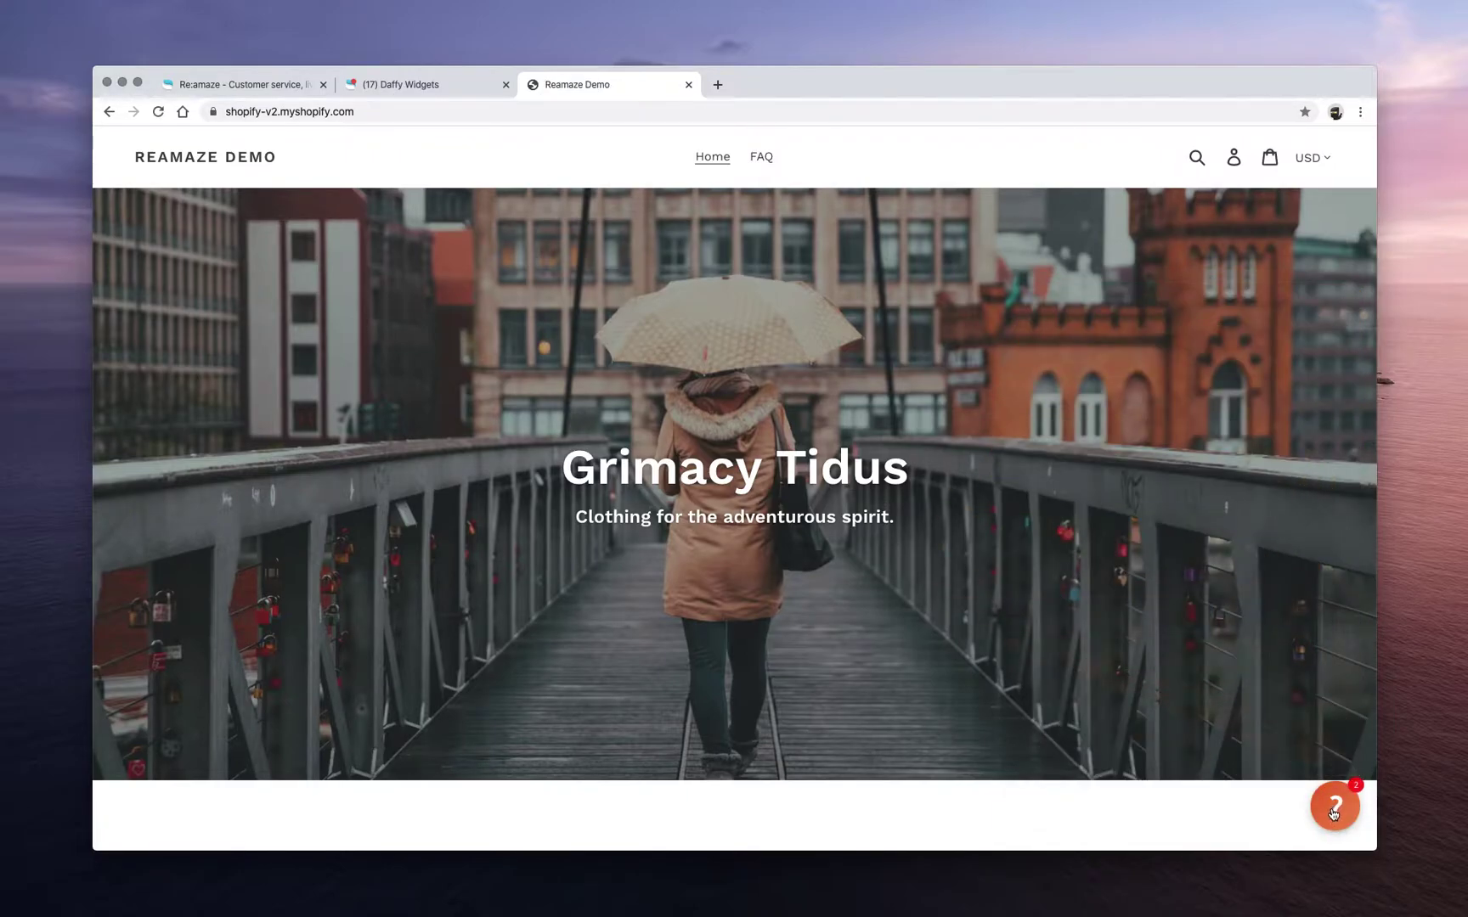
{"action": "left_click", "coordinate": [1335, 811]}
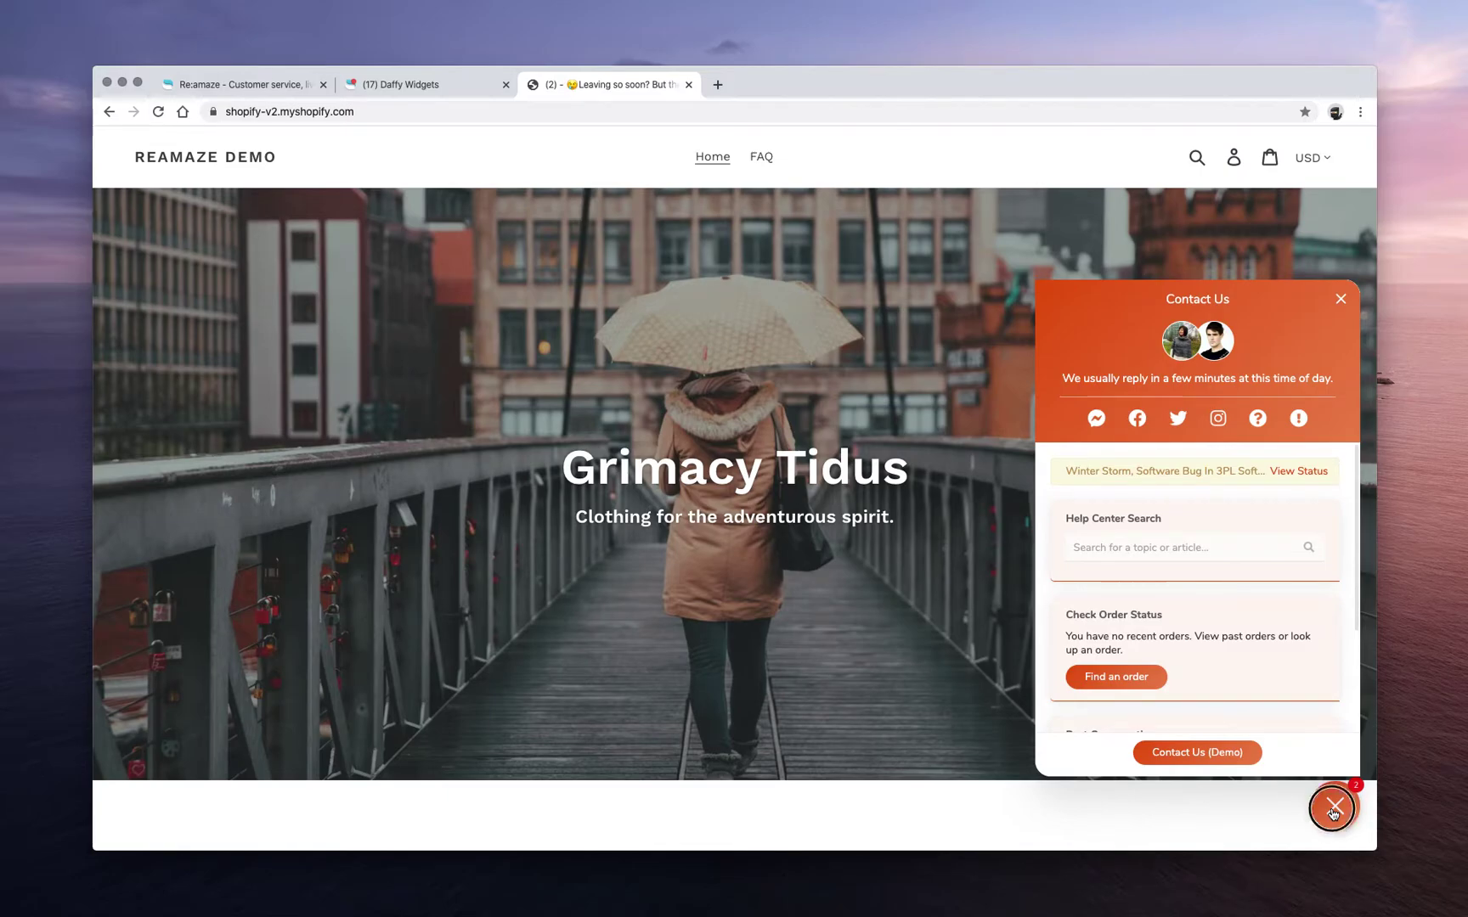
{"action": "left_click", "coordinate": [1335, 811]}
{"action": "left_click", "coordinate": [454, 93]}
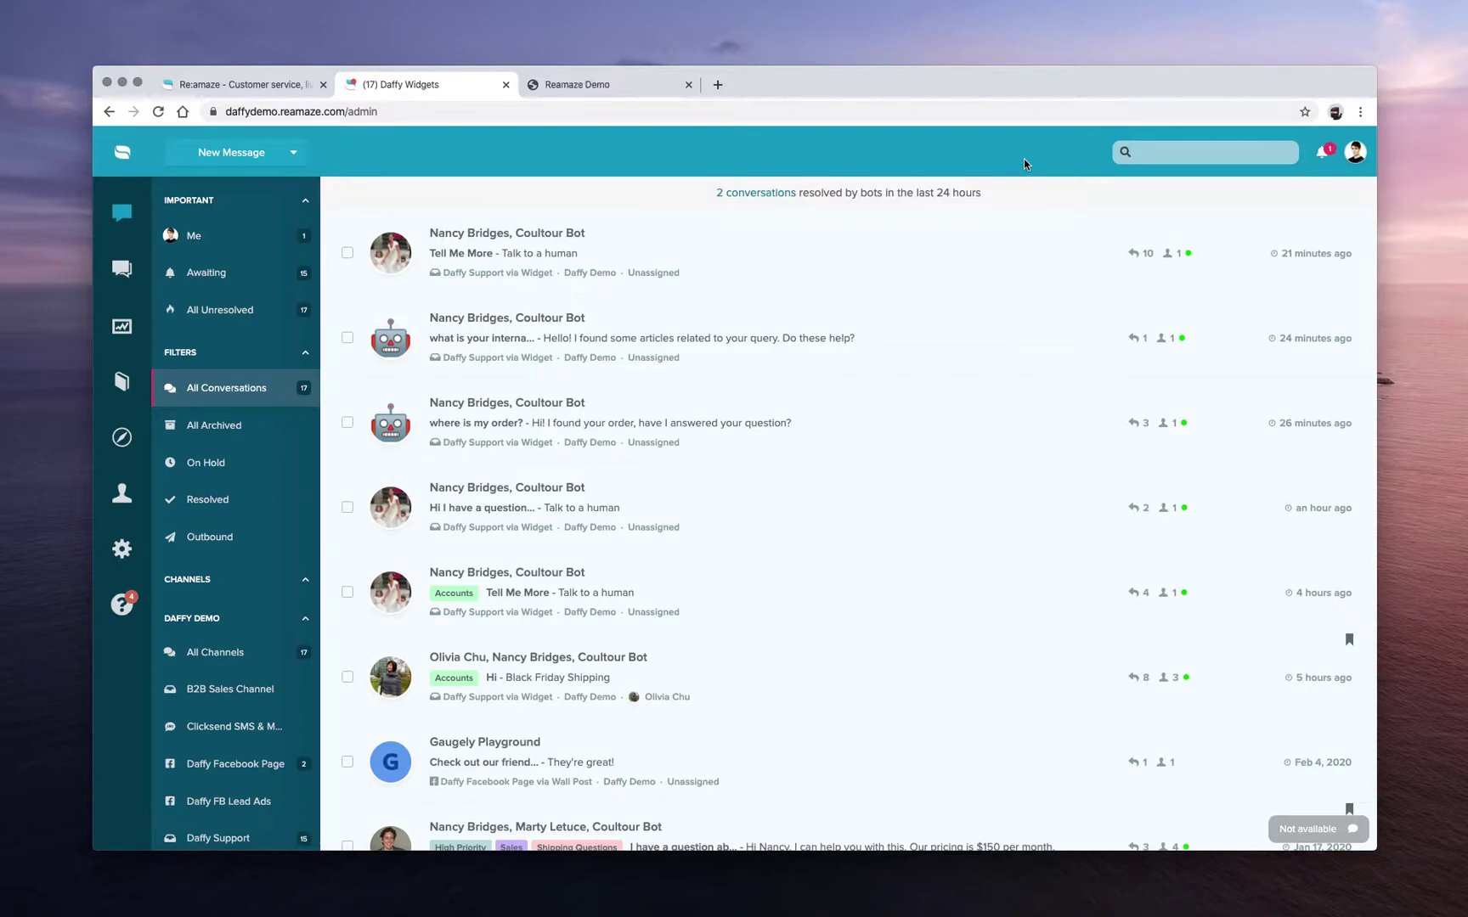
Step: Open the 'Tell Me More' conversation and expand the customer's Recent Activity visits
{"action": "left_click", "coordinate": [480, 250]}
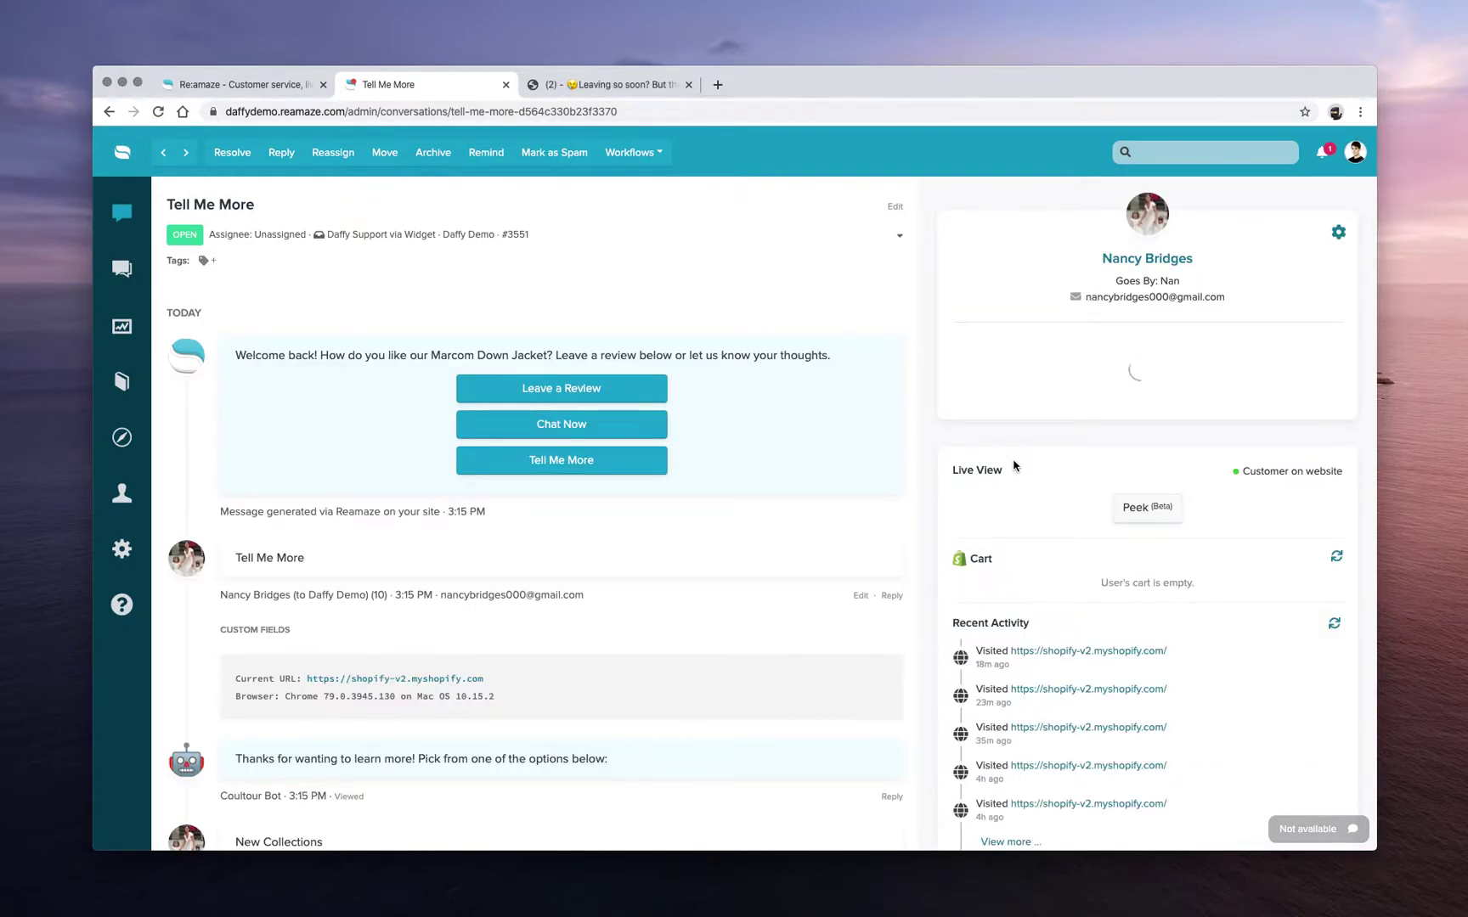
{"action": "scroll", "coordinate": [1015, 467], "scroll_direction": "down", "scroll_amount": 5}
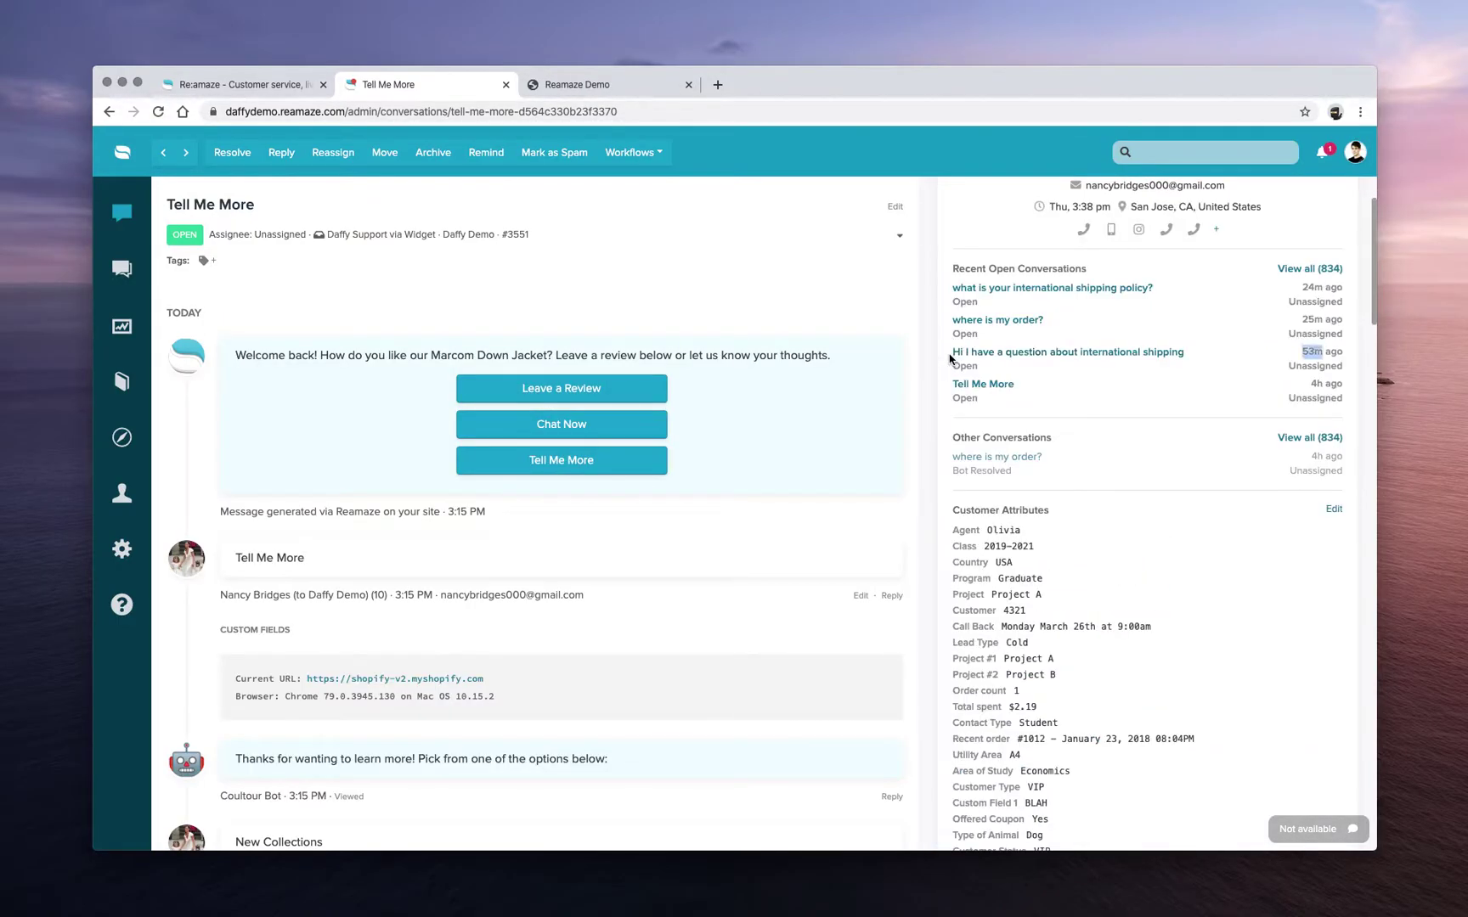
{"action": "scroll", "coordinate": [941, 363], "scroll_direction": "down", "scroll_amount": 10}
{"action": "scroll", "coordinate": [941, 363], "scroll_direction": "down", "scroll_amount": 2}
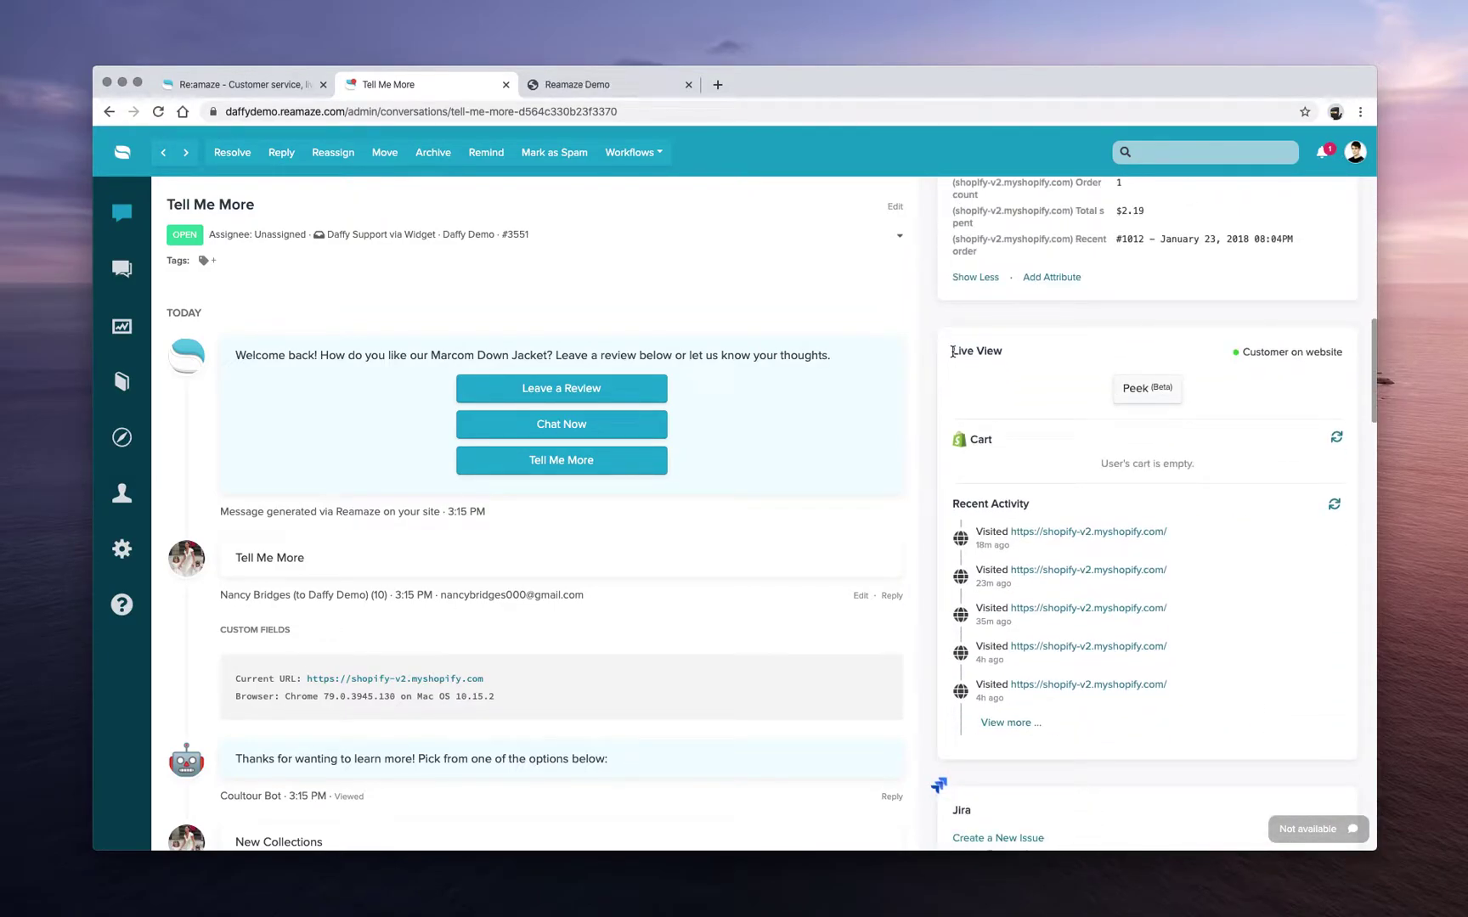
{"action": "mouse_move", "coordinate": [1238, 357]}
{"action": "left_click", "coordinate": [1003, 722]}
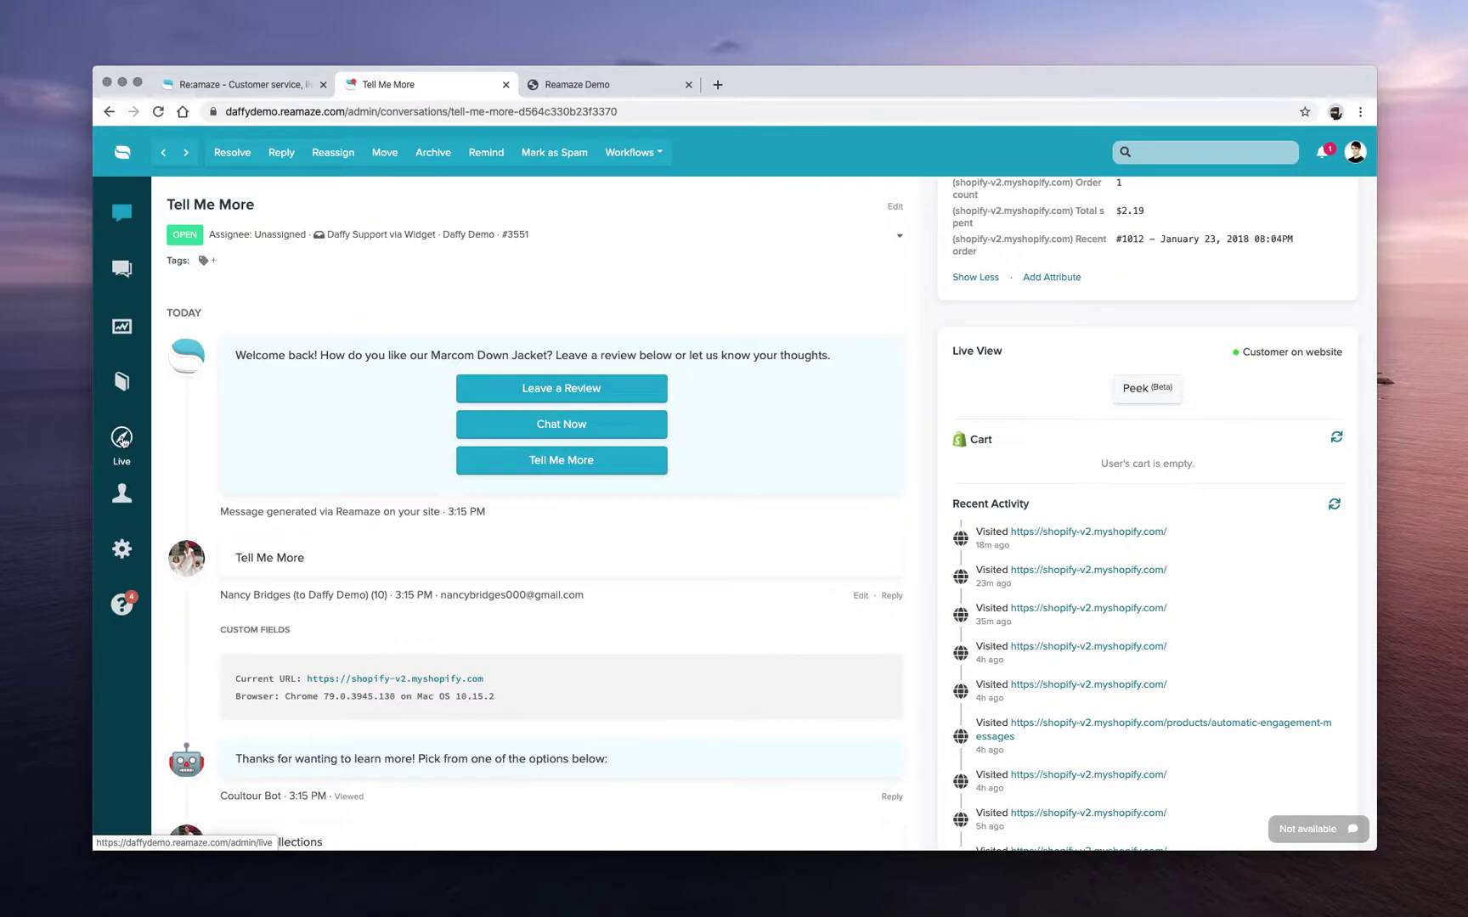
Step: Open the Live page showing one user online from San Jose, California
{"action": "left_click", "coordinate": [121, 438]}
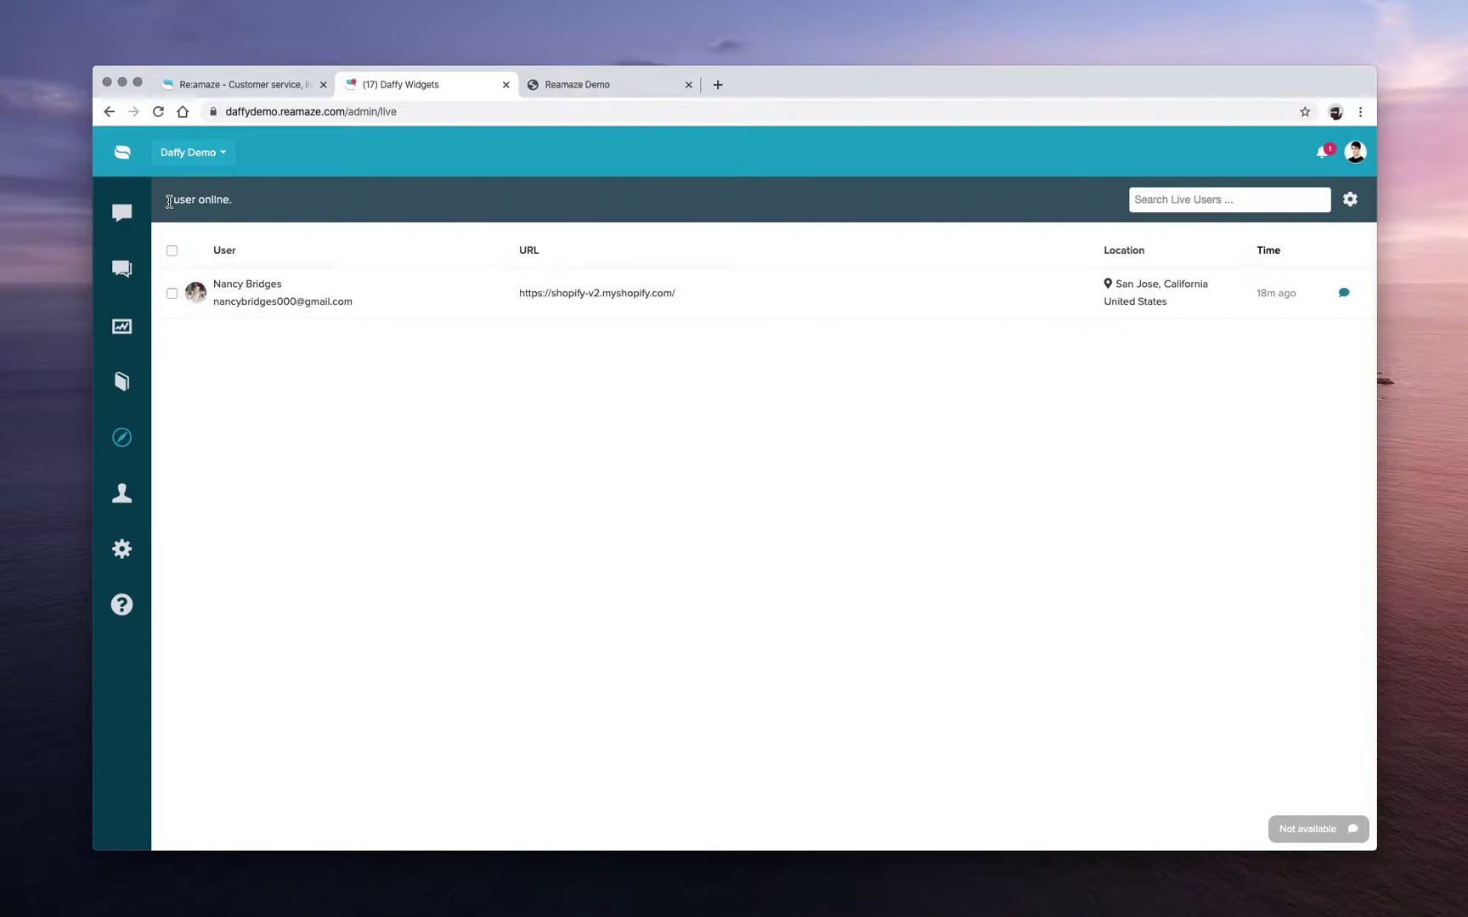
{"action": "left_click_drag", "start_coordinate": [169, 201], "coordinate": [253, 203]}
{"action": "left_click", "coordinate": [252, 203]}
{"action": "left_click", "coordinate": [1200, 197]}
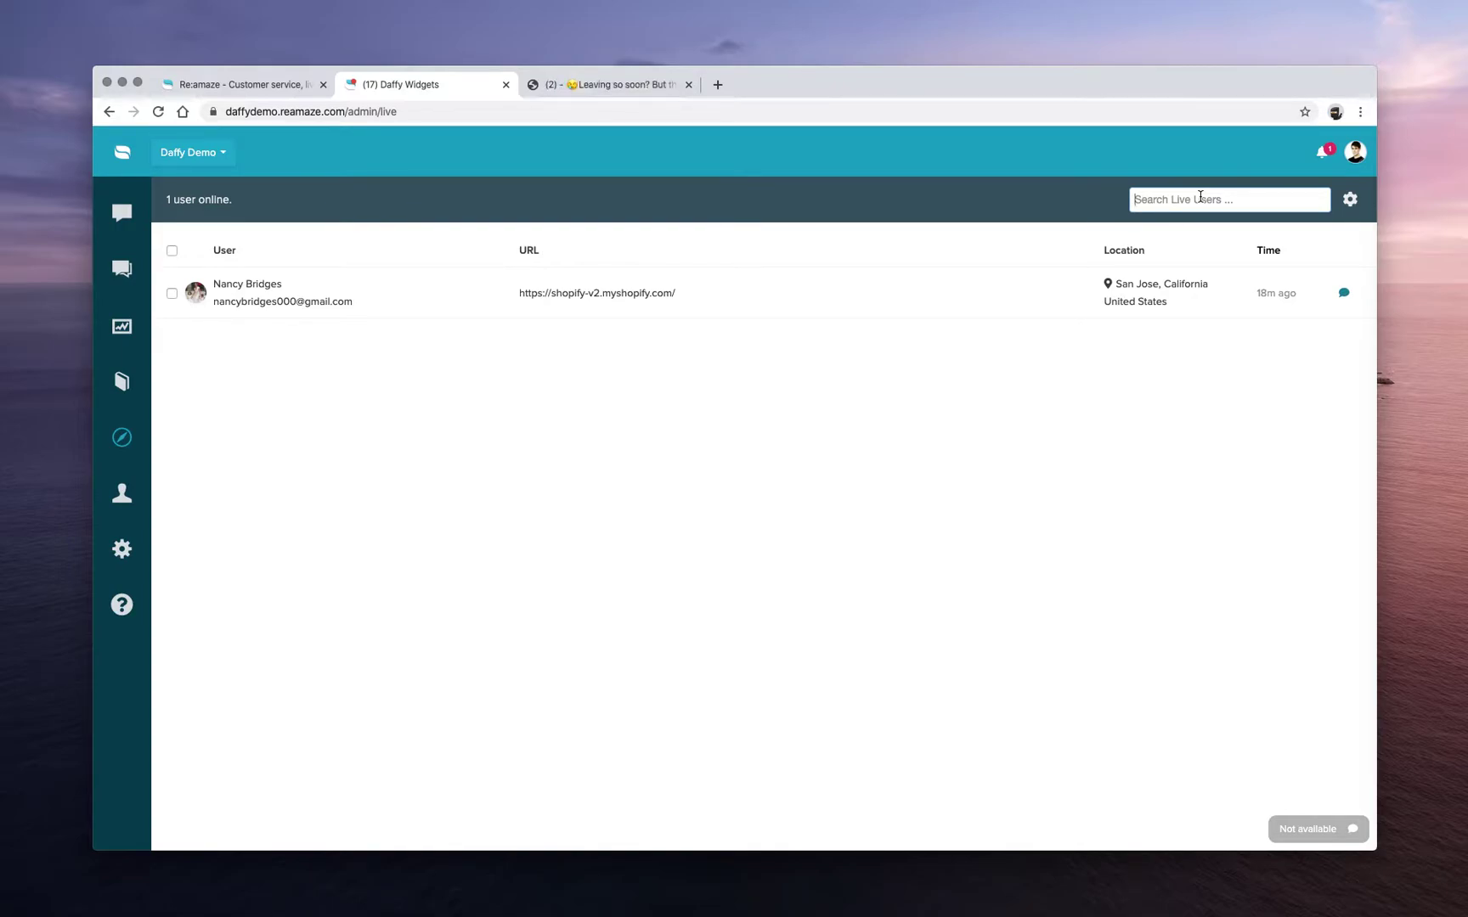
{"action": "type", "text": "myshopify"}
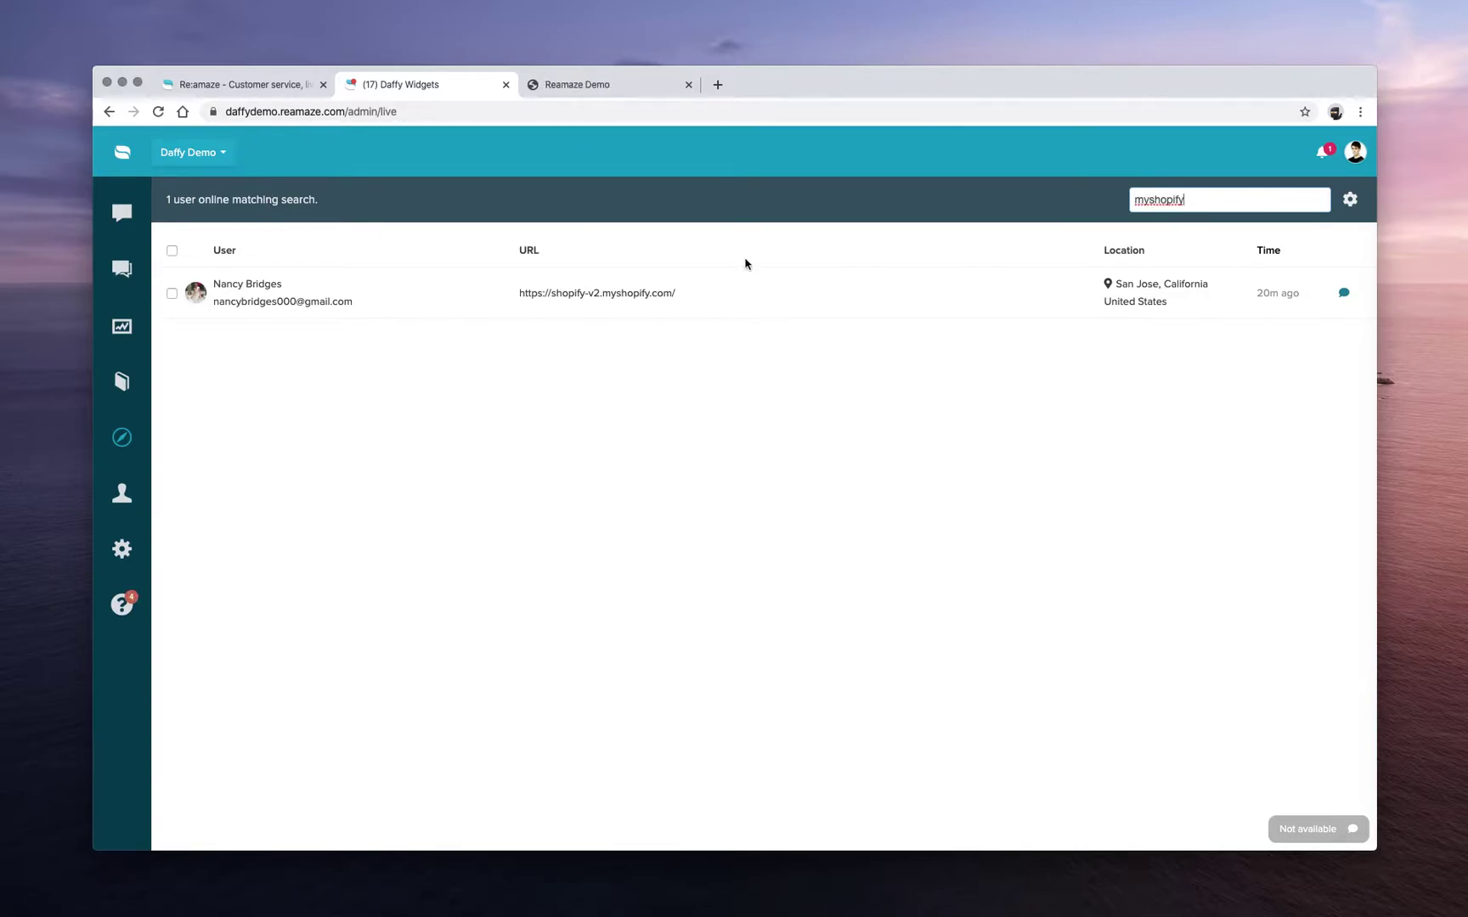
{"action": "key", "text": "BackSpace"}
{"action": "key", "text": "BackSpace"}
{"action": "key", "text": "BackSpace"}
{"action": "key", "text": "BackSpace"}
{"action": "key", "text": "BackSpace"}
{"action": "key", "text": "BackSpace"}
{"action": "key", "text": "BackSpace"}
{"action": "key", "text": "BackSpace"}
{"action": "key", "text": "BackSpace"}
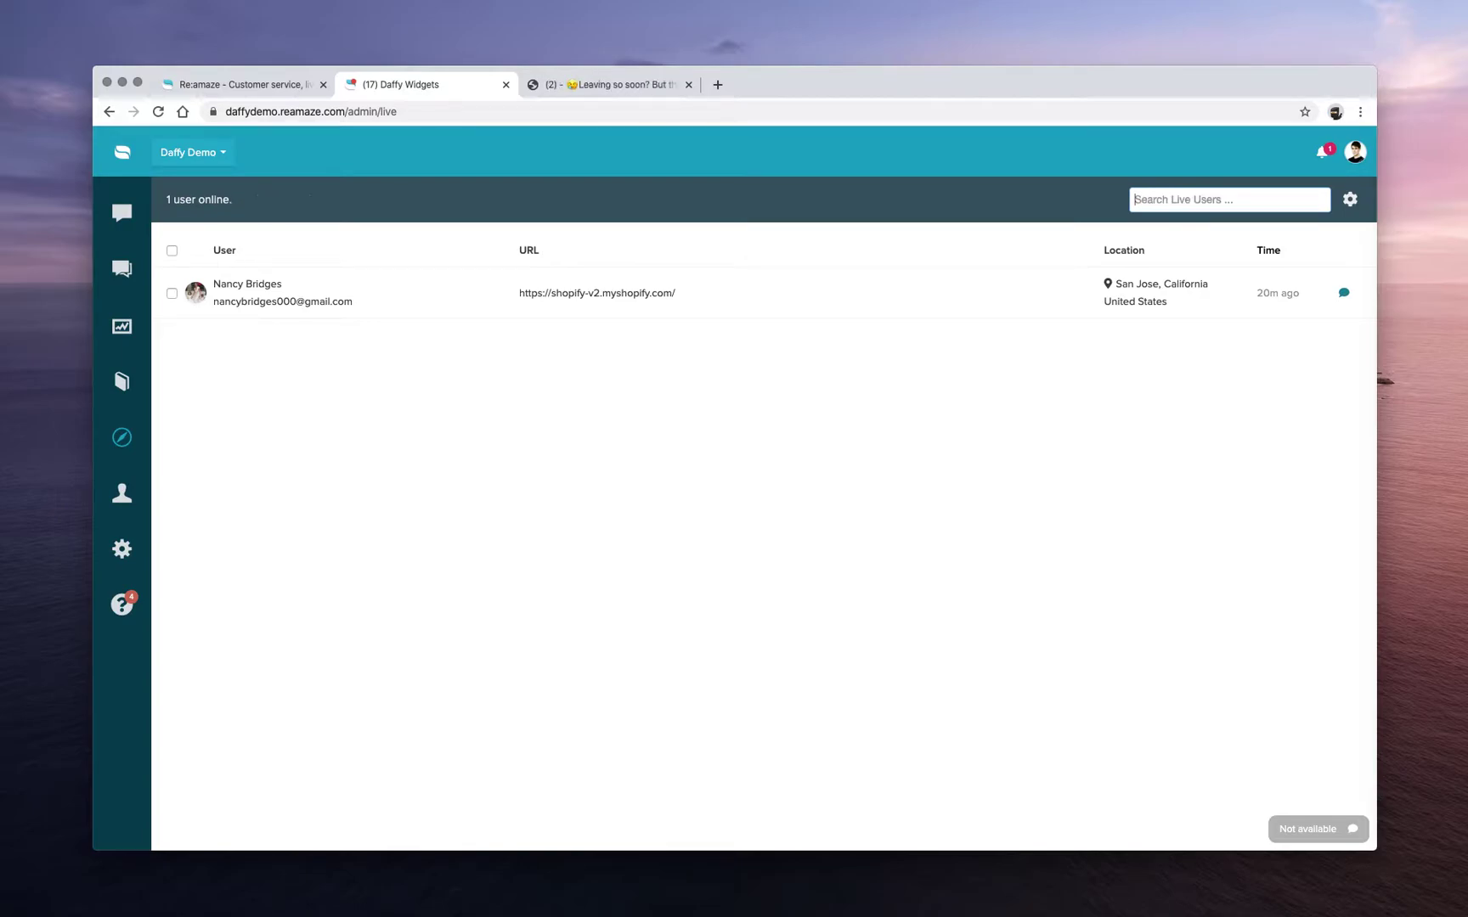
{"action": "type", "text": "san jose"}
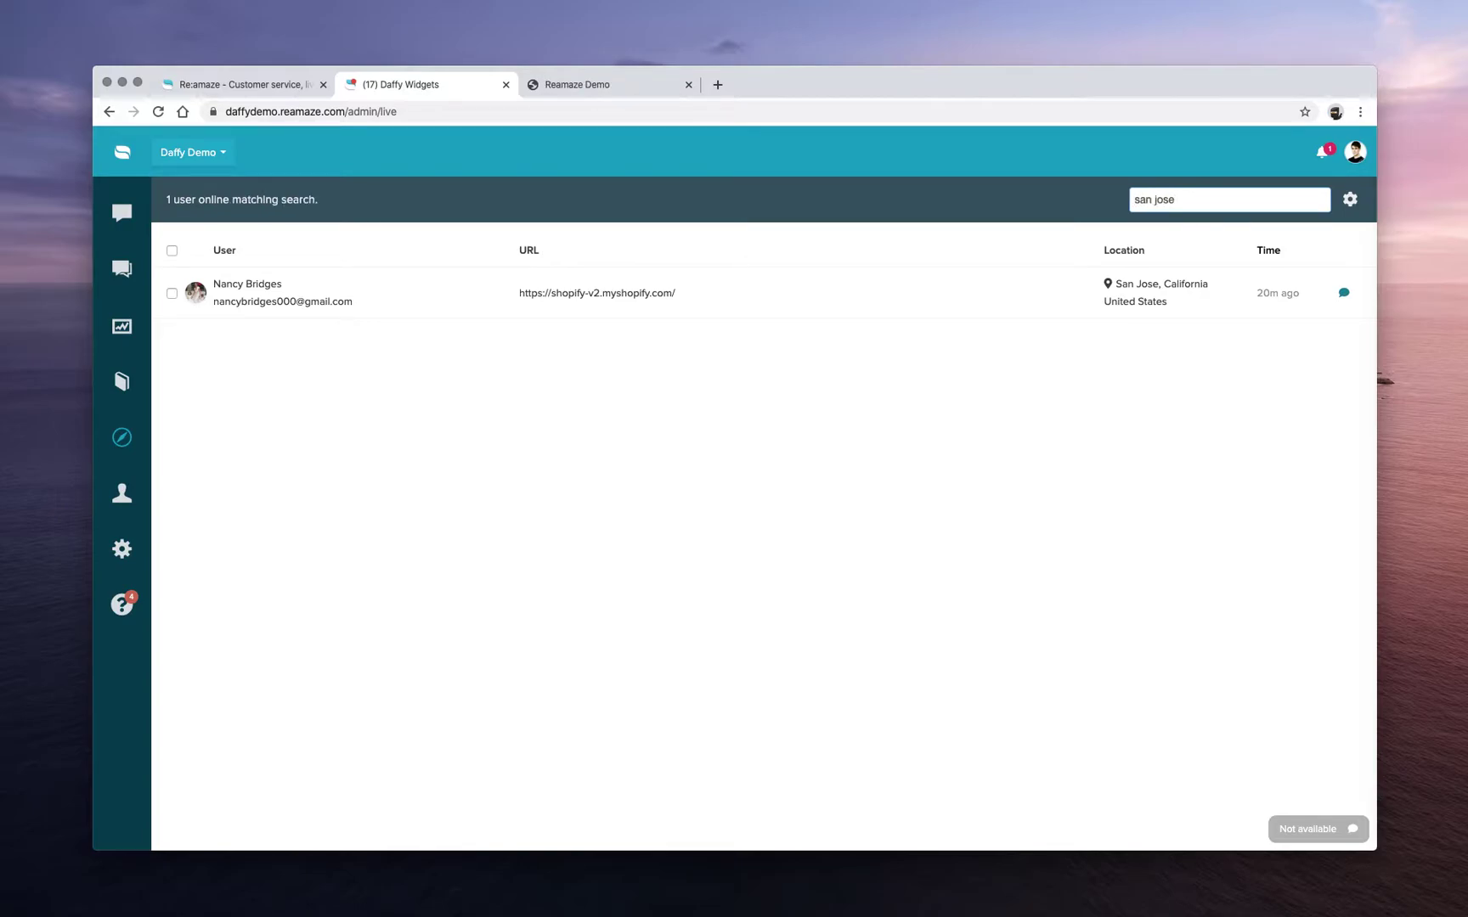
{"action": "key", "text": "super+a"}
{"action": "key", "text": "BackSpace"}
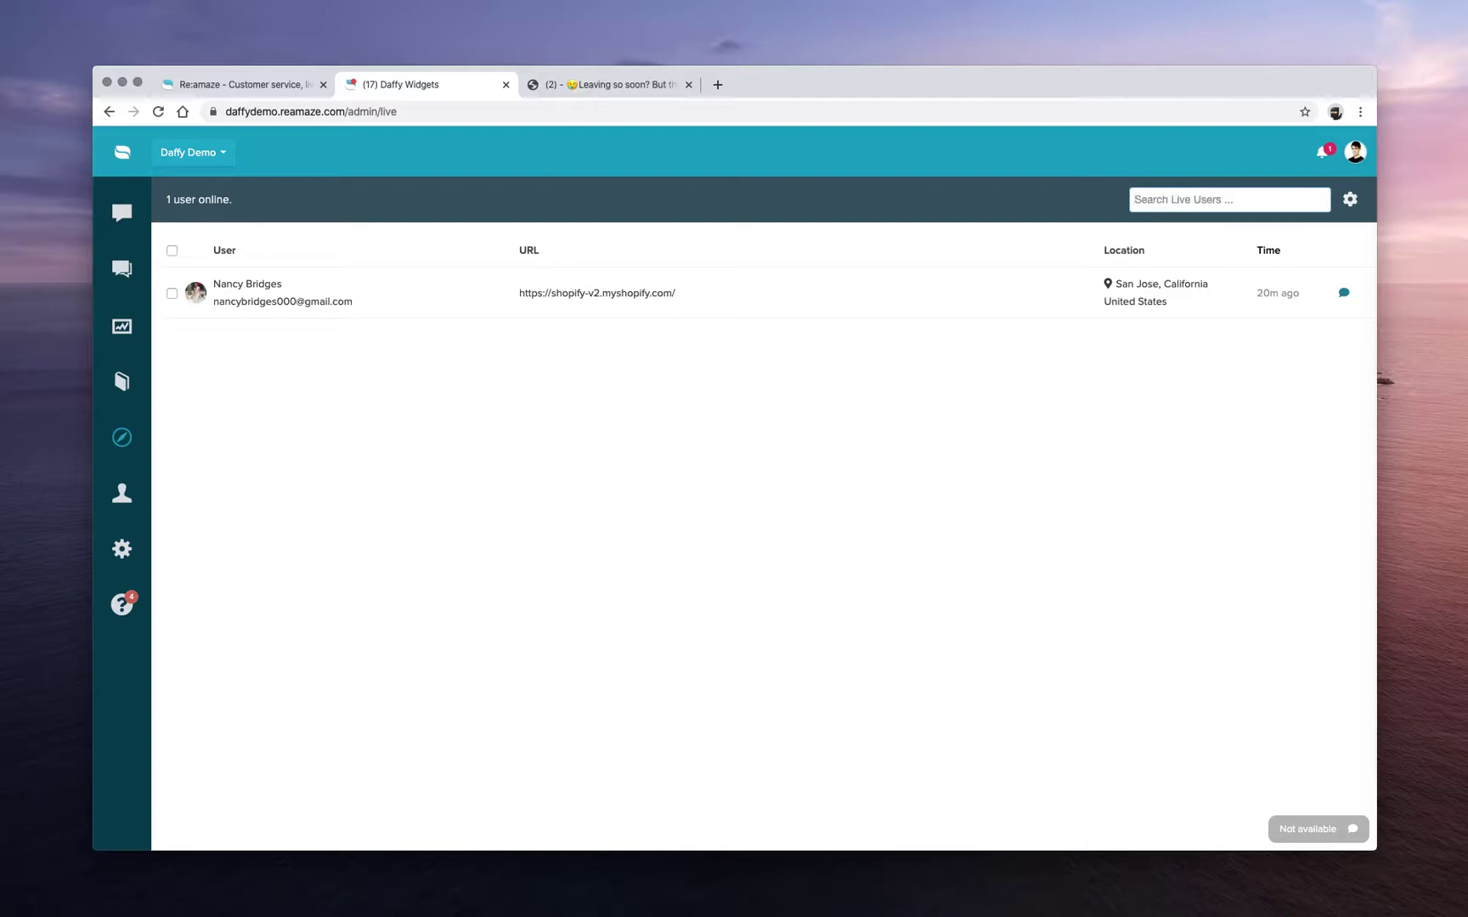
{"action": "type", "text": "californ"}
{"action": "key", "text": "super+a"}
{"action": "key", "text": "BackSpace"}
{"action": "type", "text": "usa"}
{"action": "key", "text": "BackSpace"}
{"action": "key", "text": "BackSpace"}
{"action": "key", "text": "BackSpace"}
{"action": "type", "text": "united"}
{"action": "key", "text": "BackSpace"}
{"action": "key", "text": "BackSpace"}
{"action": "type", "text": "ed"}
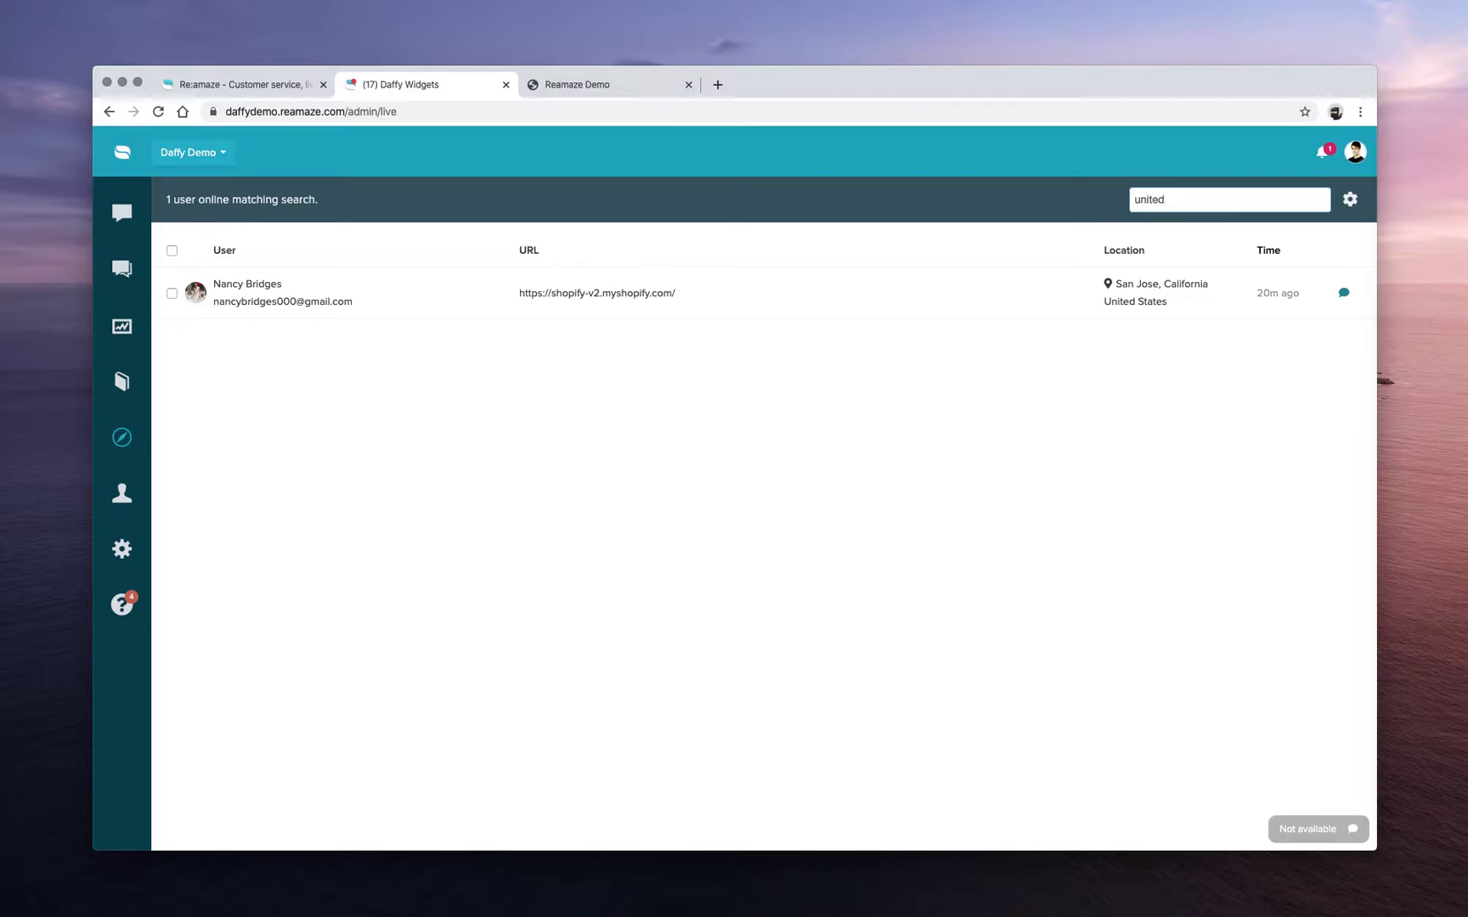
{"action": "double_click", "coordinate": [1167, 198]}
{"action": "key", "text": "BackSpace"}
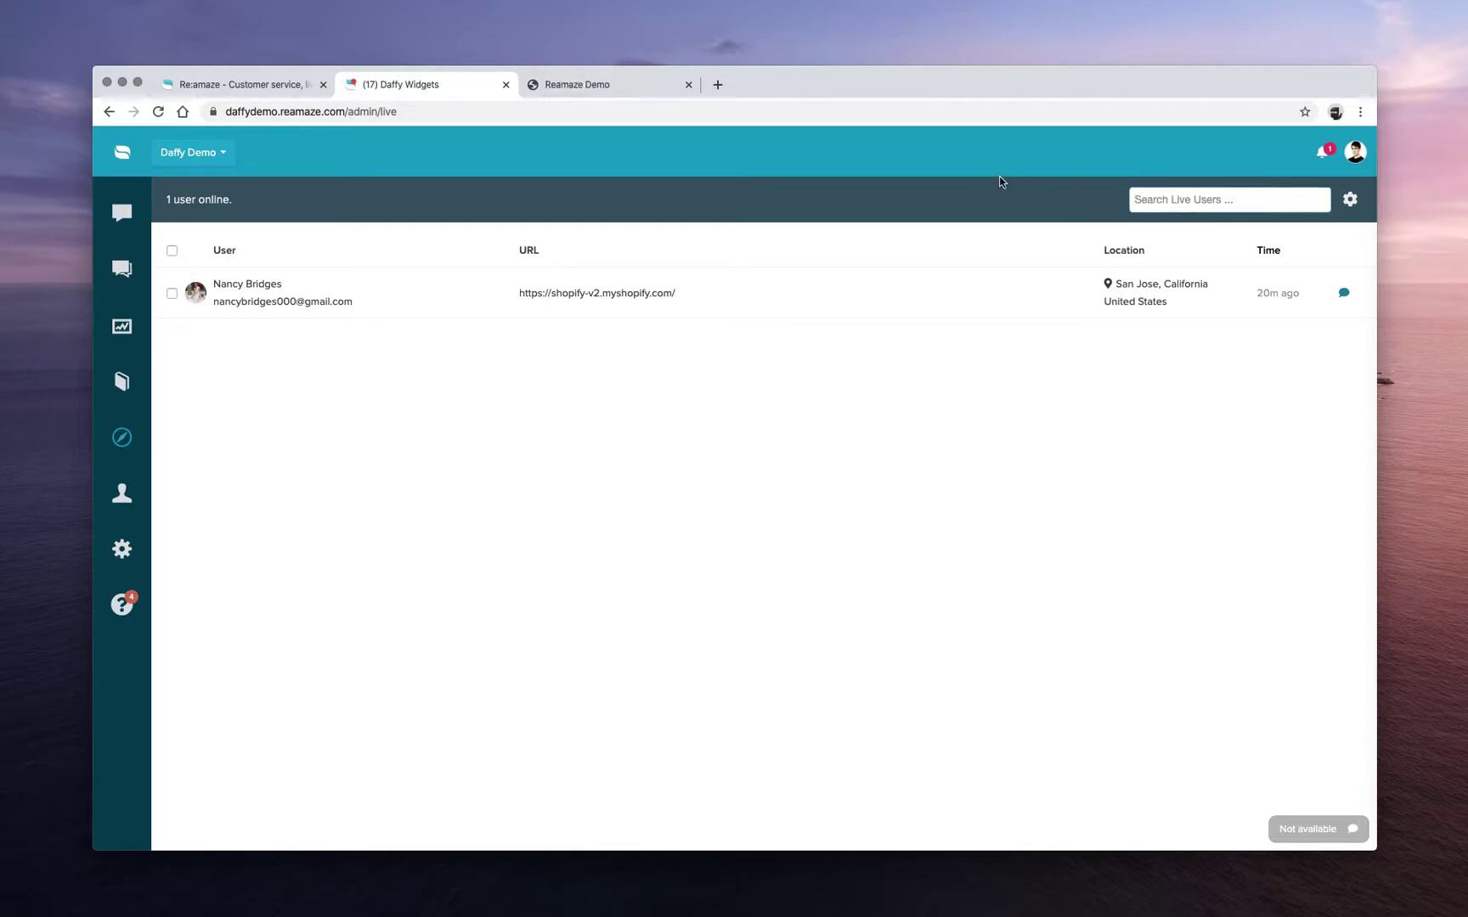
Step: Open the online visitor's details and check the store as the visitor sees it
{"action": "left_click", "coordinate": [881, 302]}
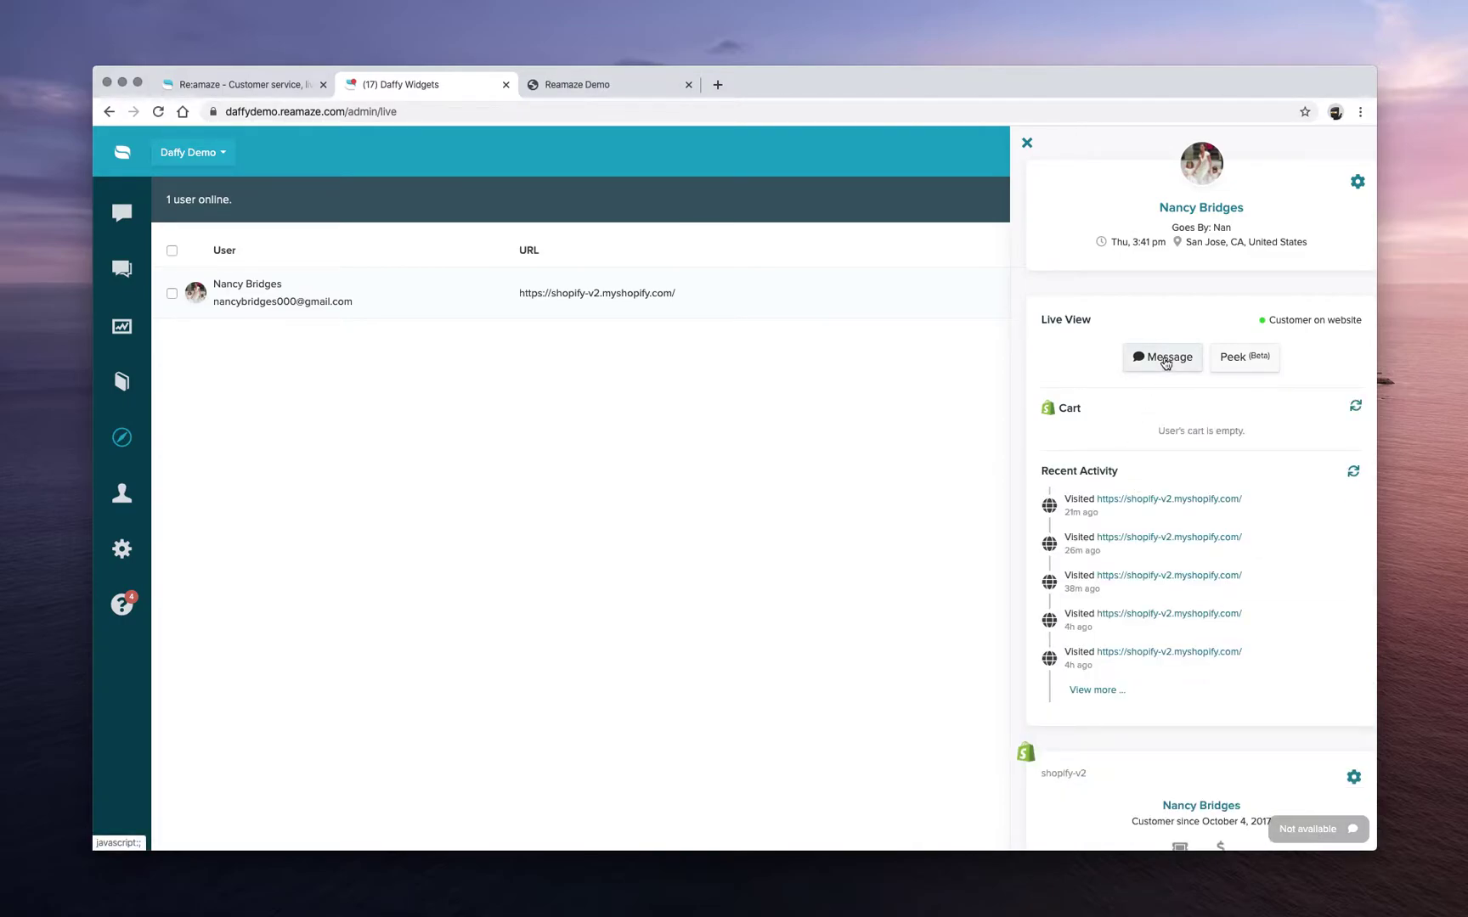
{"action": "left_click", "coordinate": [587, 84]}
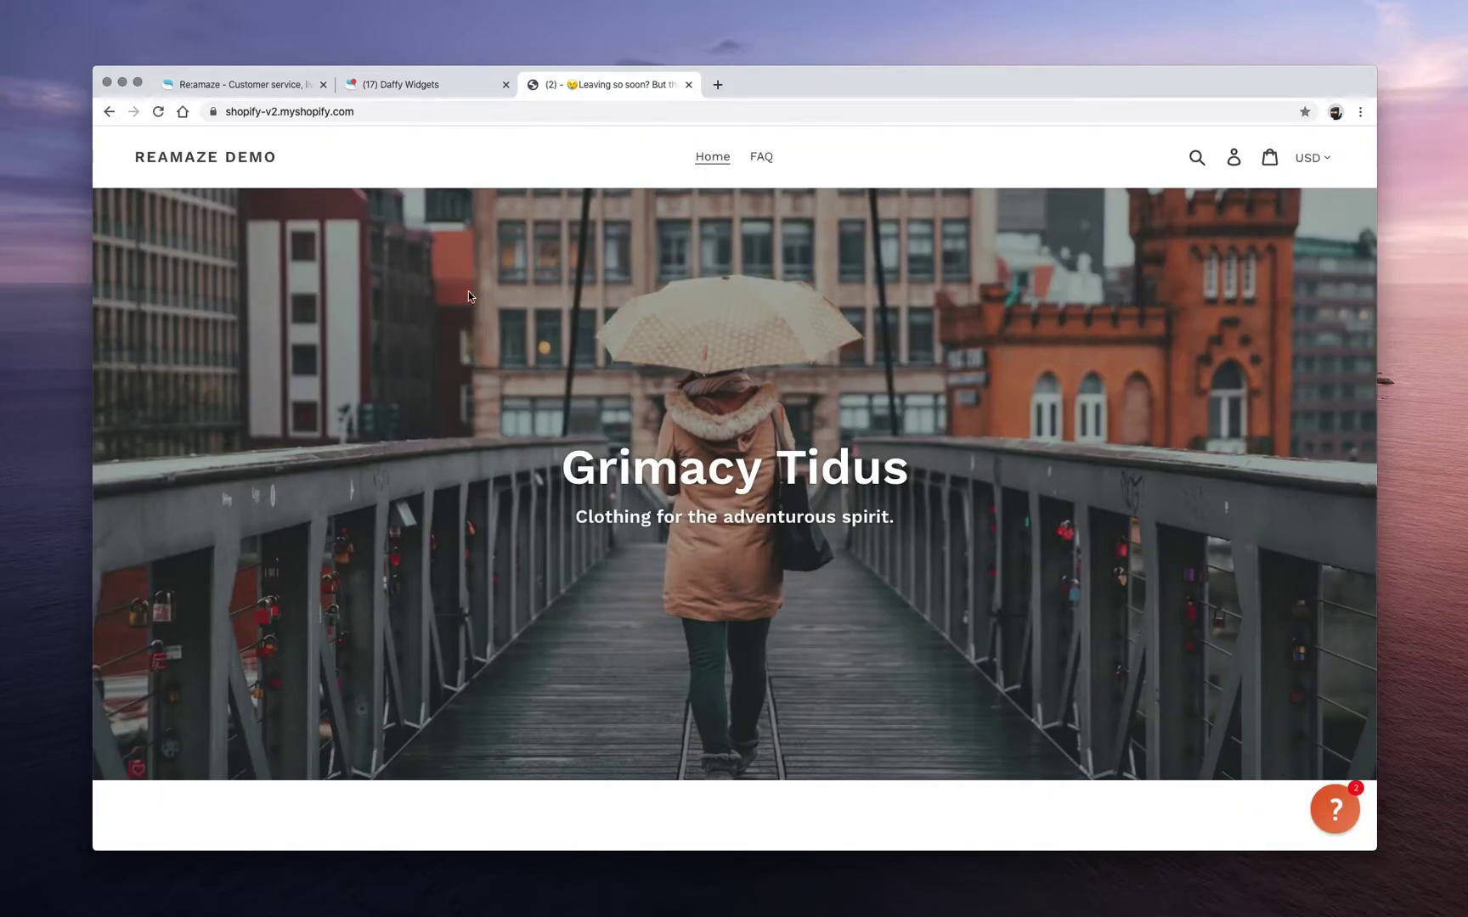
{"action": "left_click", "coordinate": [448, 84]}
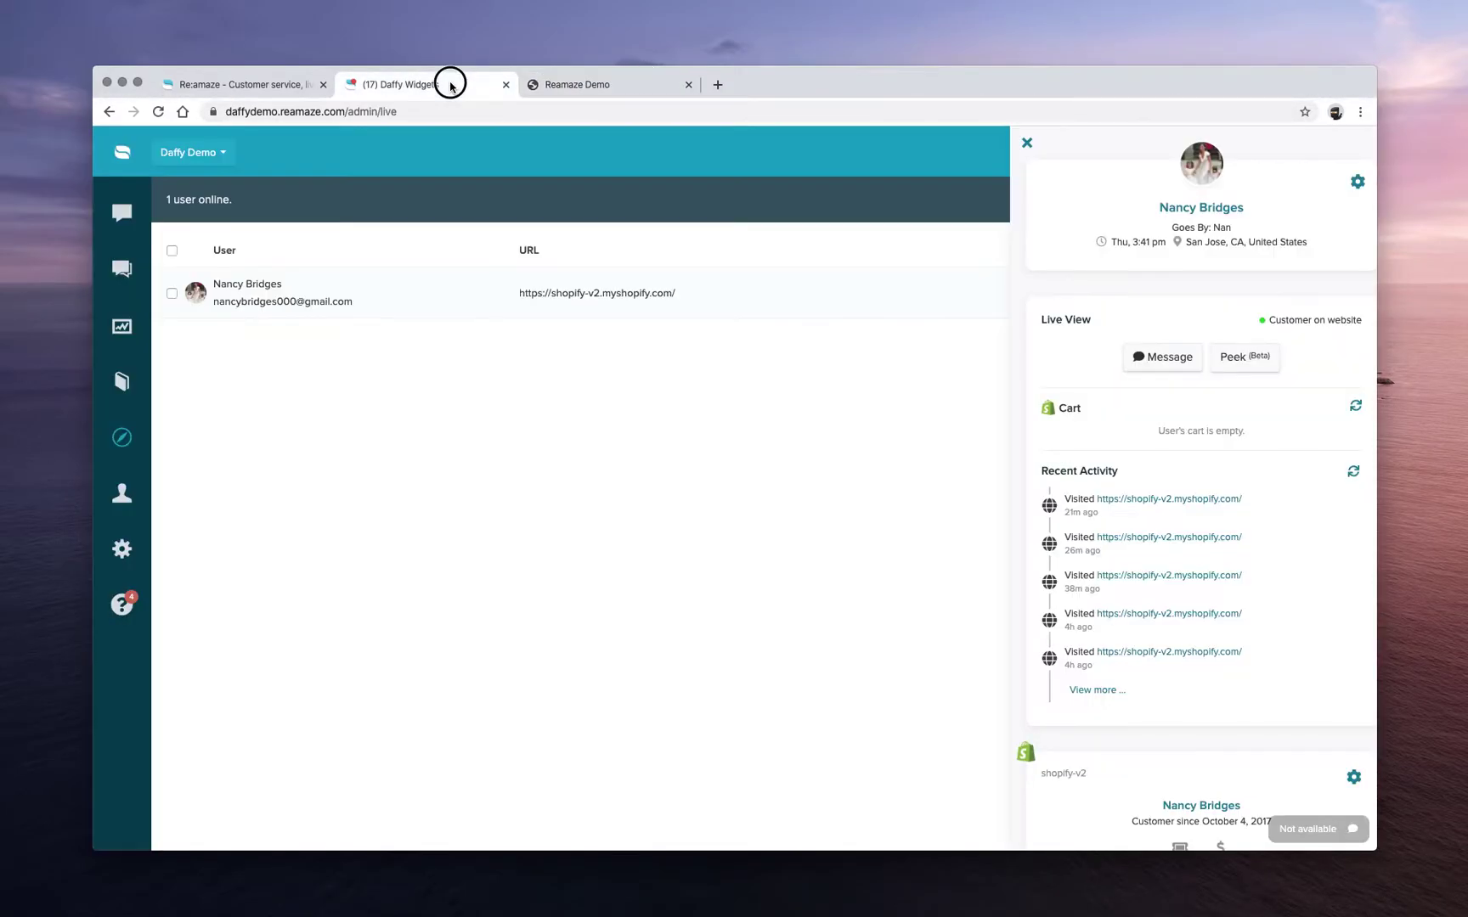
Step: Send the visitor the message 'Hi there! Can I help you find something?'
{"action": "left_click", "coordinate": [1175, 364]}
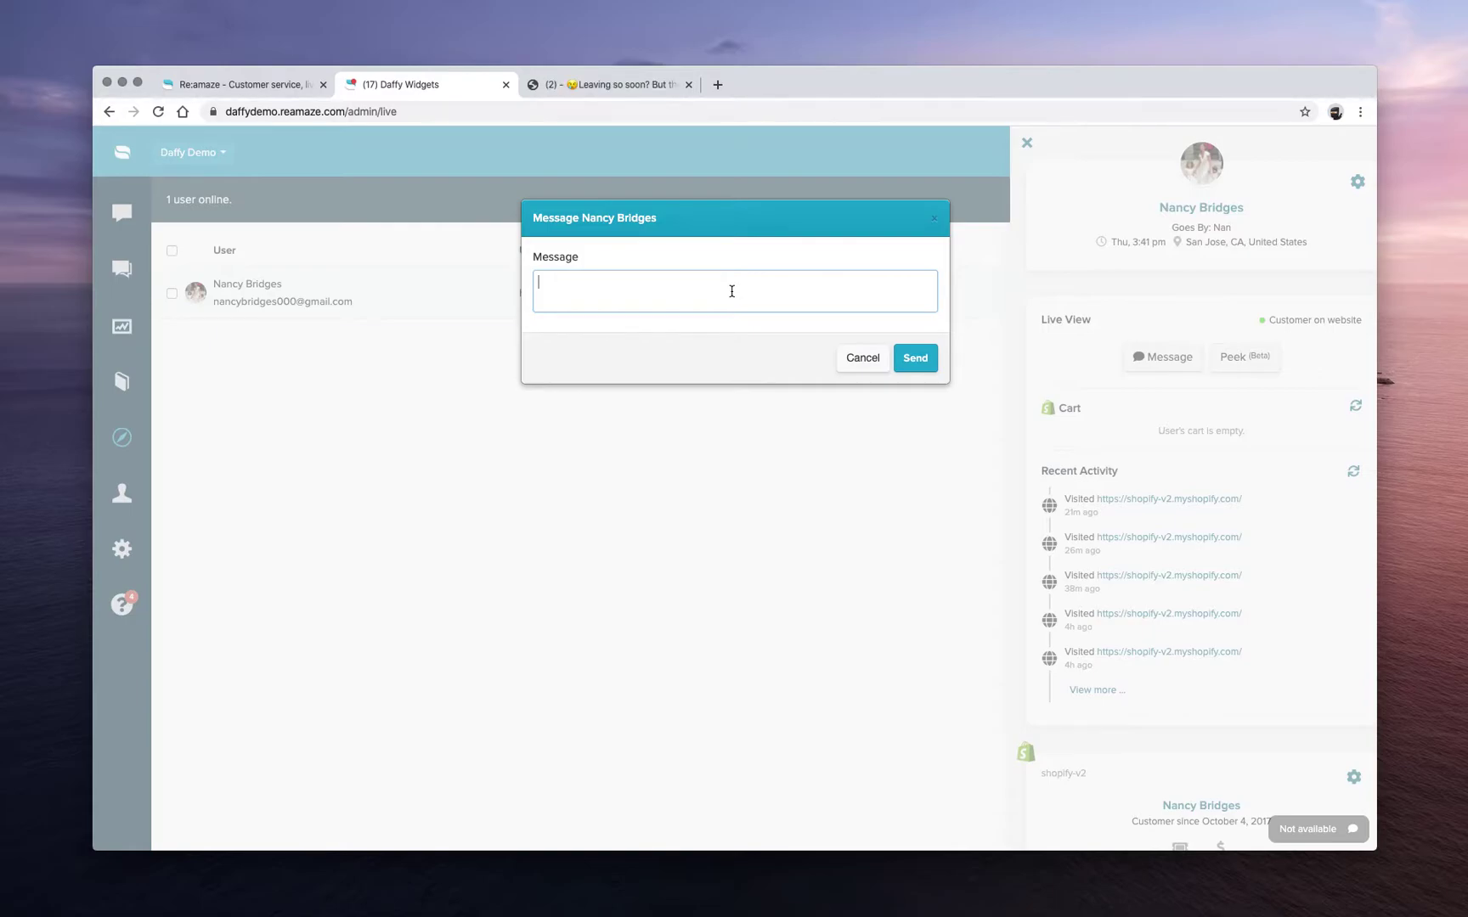
{"action": "type", "text": "Hi there! Can"}
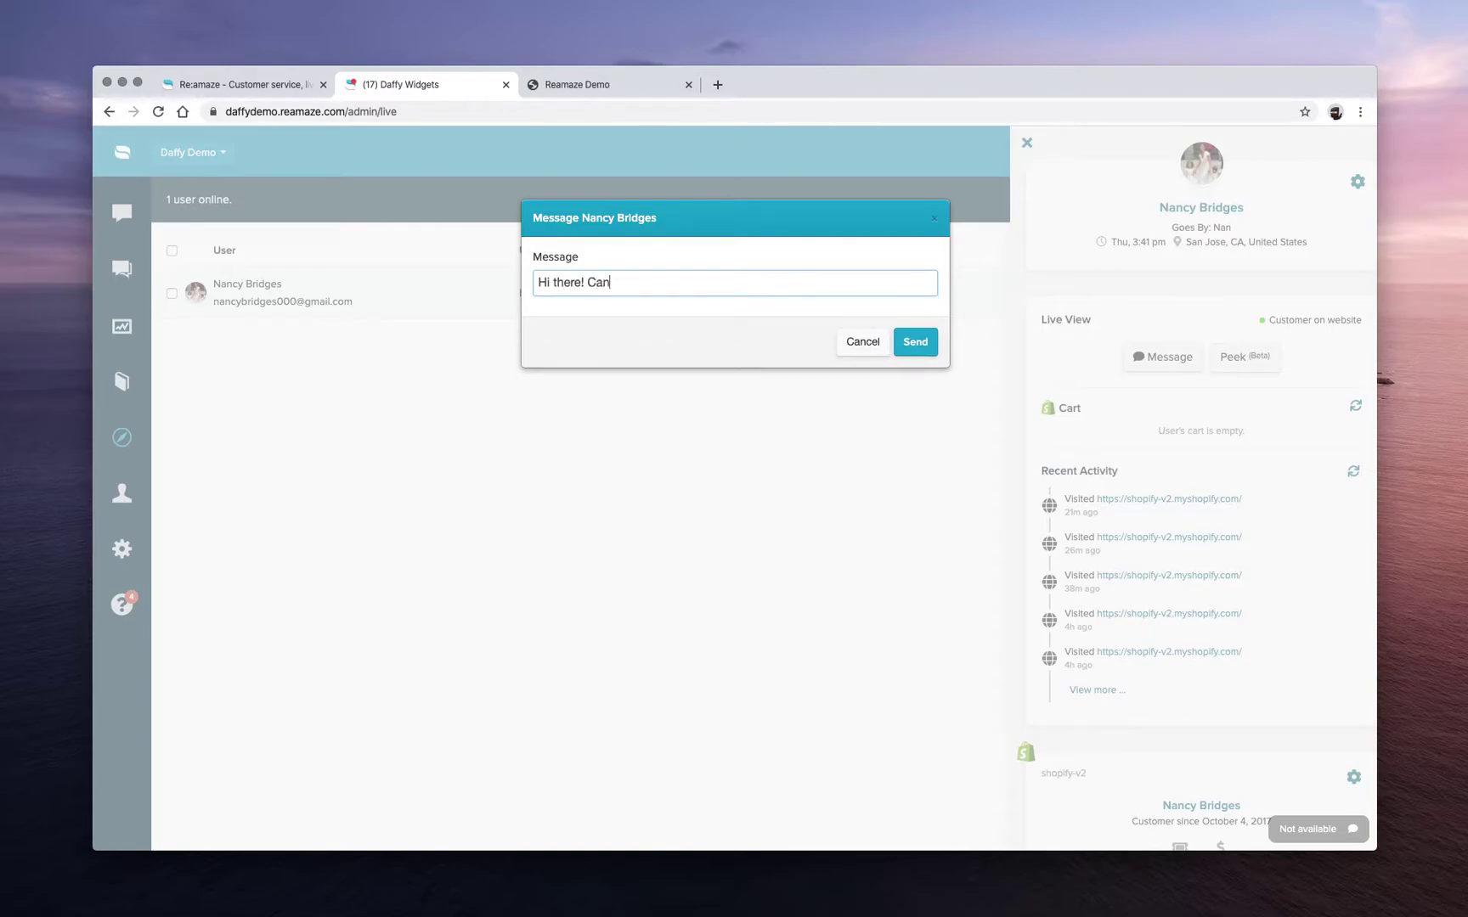
{"action": "type", "text": " I help you find something?"}
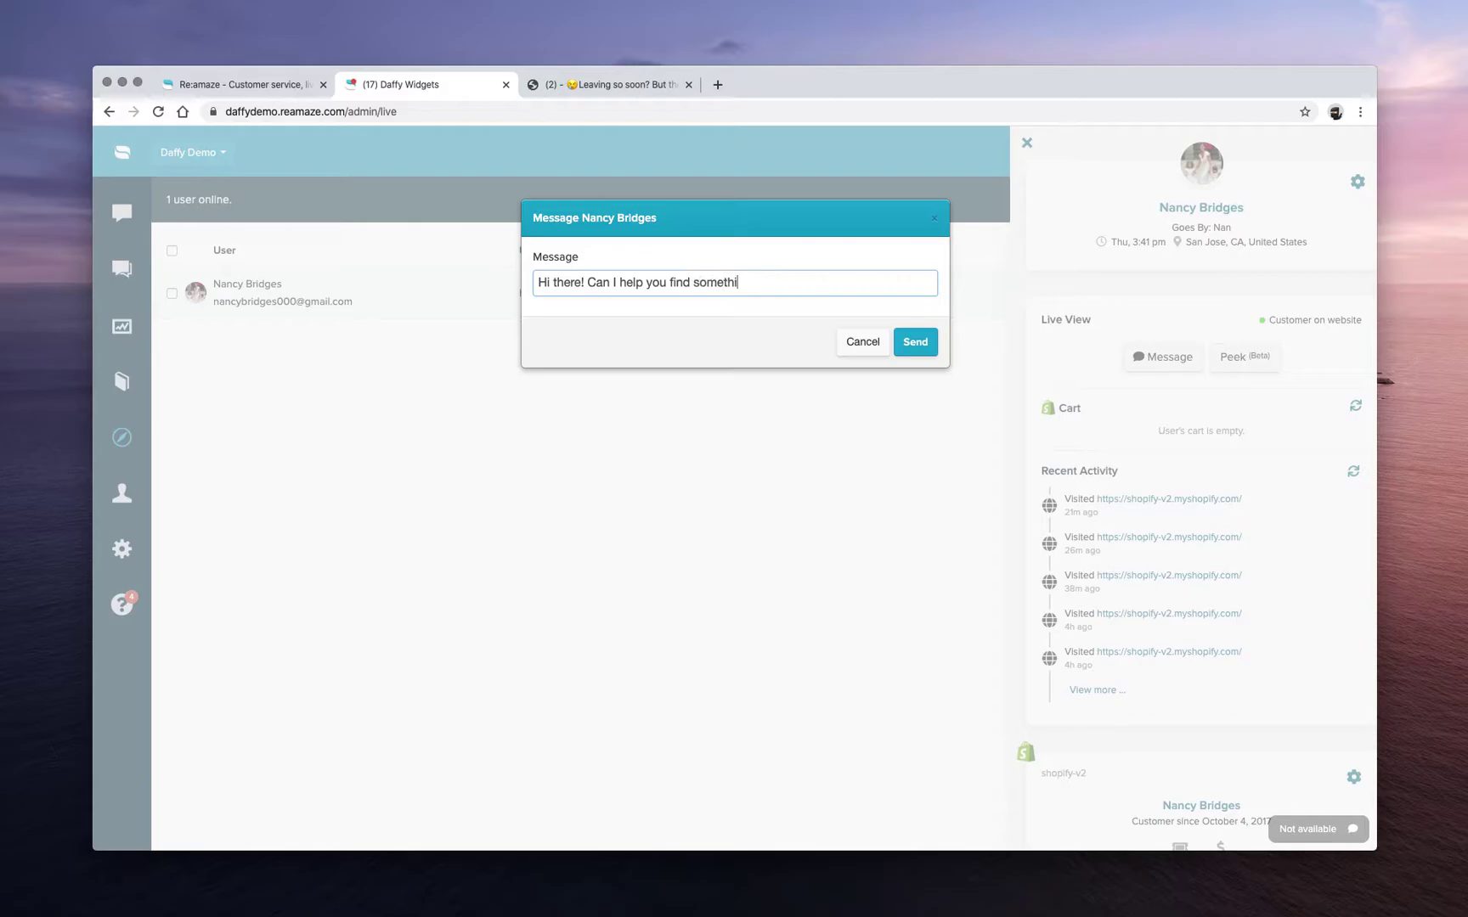
{"action": "left_click", "coordinate": [914, 333]}
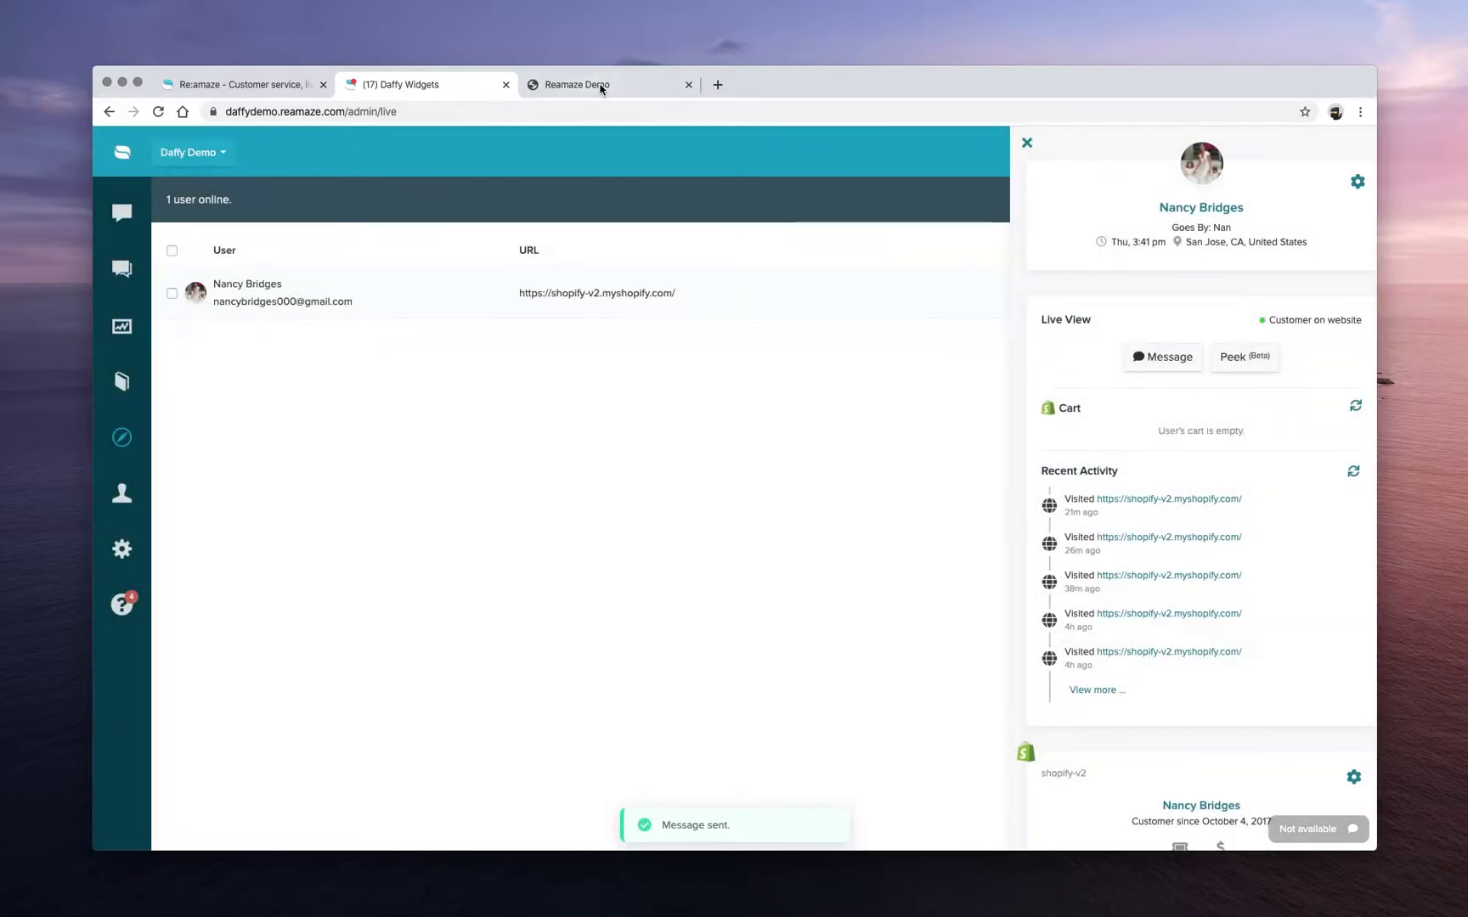
Step: Check the sent message in the store, then return to the visitor's Live details
{"action": "left_click", "coordinate": [645, 84]}
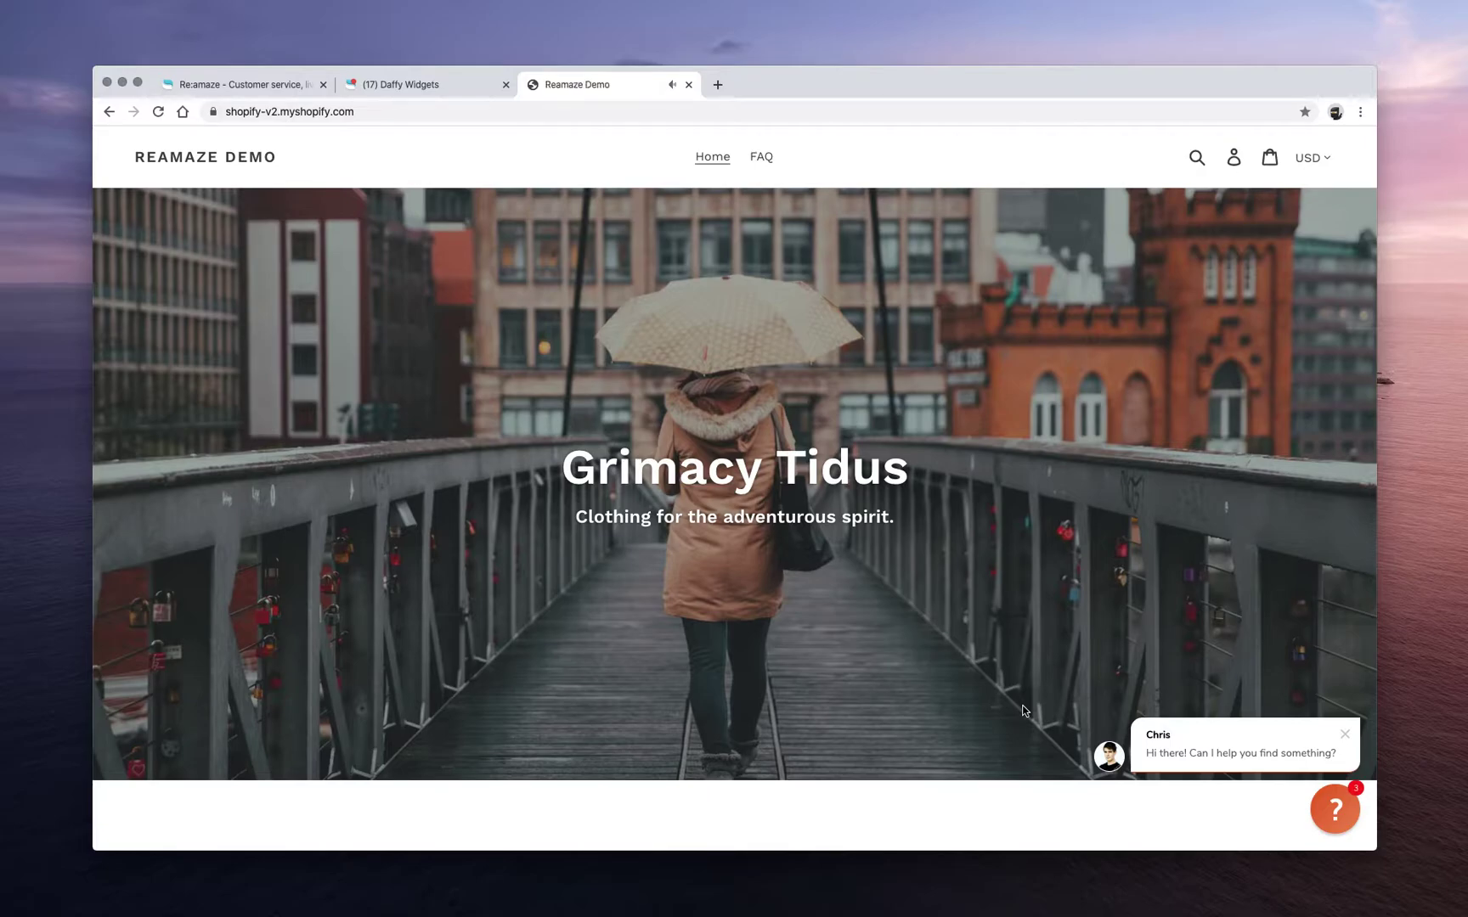
{"action": "left_click", "coordinate": [464, 88]}
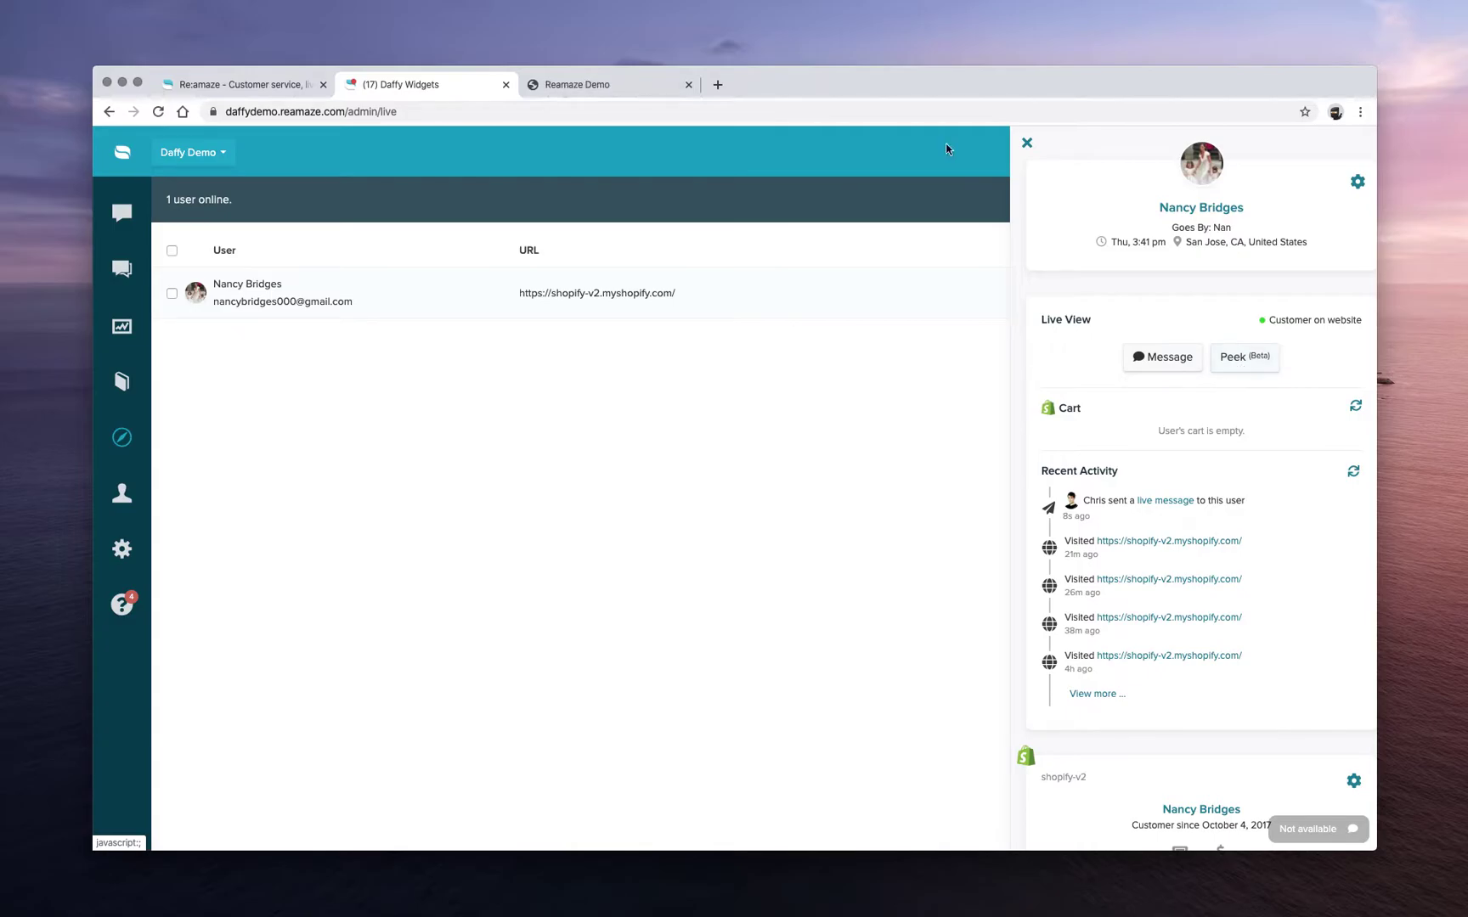
Step: Close the visitor panel and return to the 17-conversation inbox after glancing at the Re:amaze website
{"action": "left_click", "coordinate": [1027, 143]}
{"action": "left_click", "coordinate": [110, 244]}
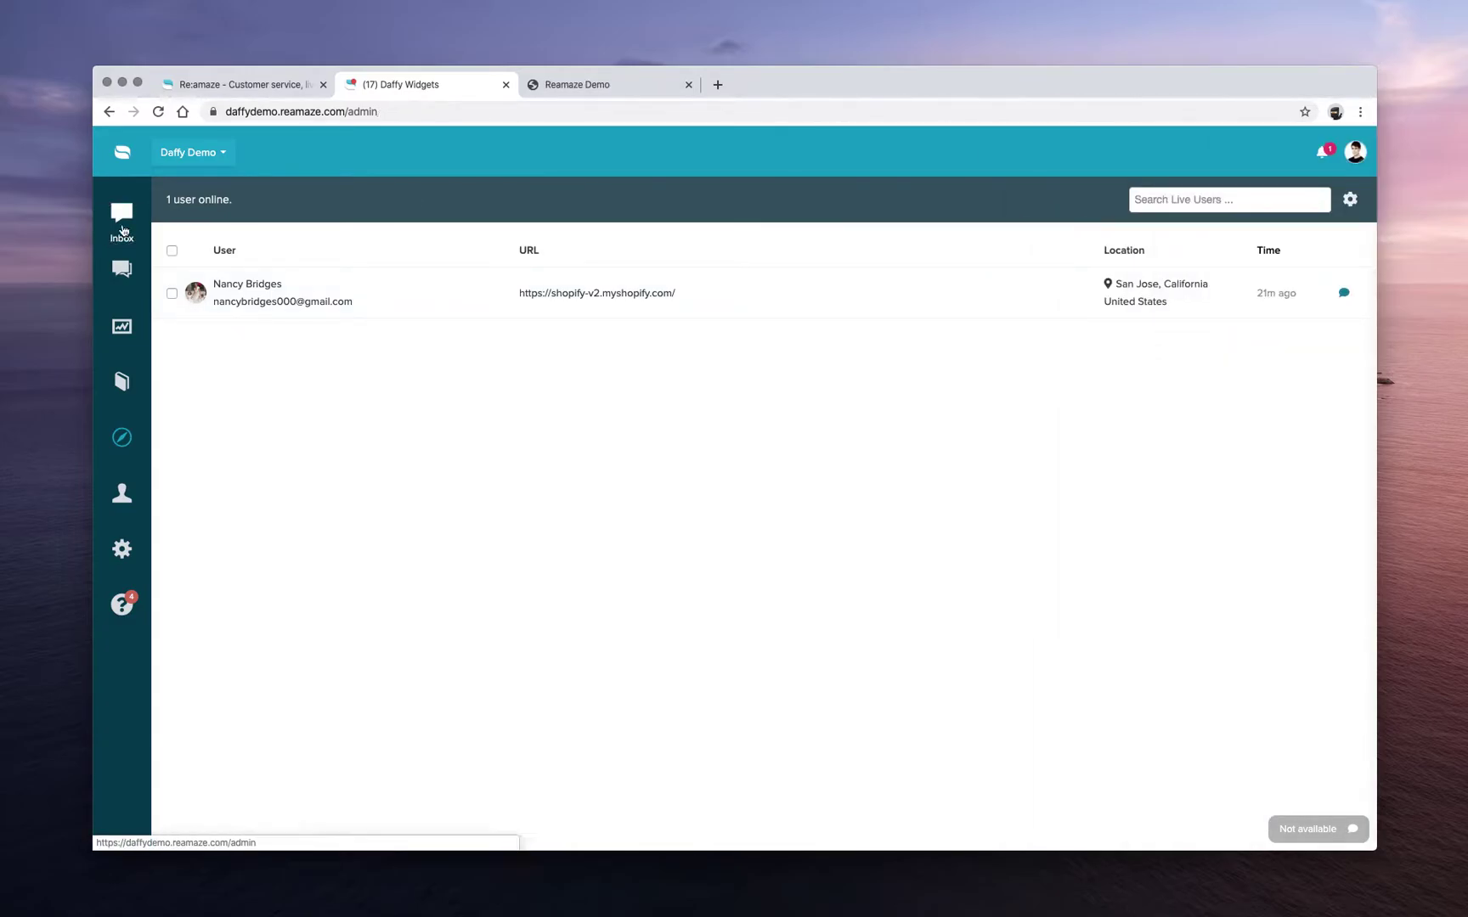
{"action": "left_click", "coordinate": [295, 90]}
{"action": "mouse_move", "coordinate": [673, 175]}
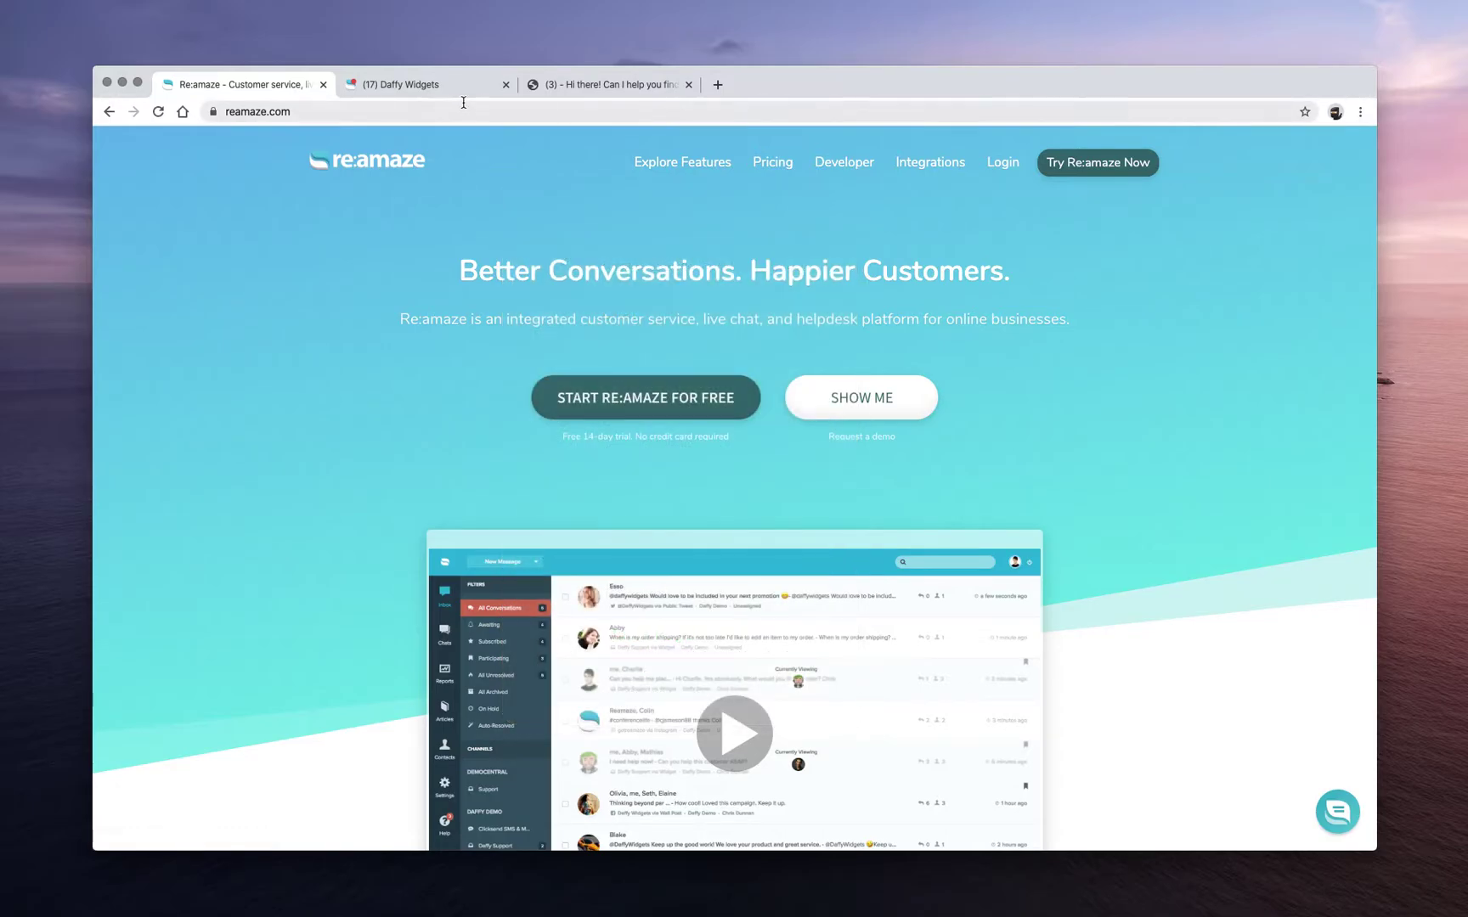
{"action": "left_click", "coordinate": [456, 85]}
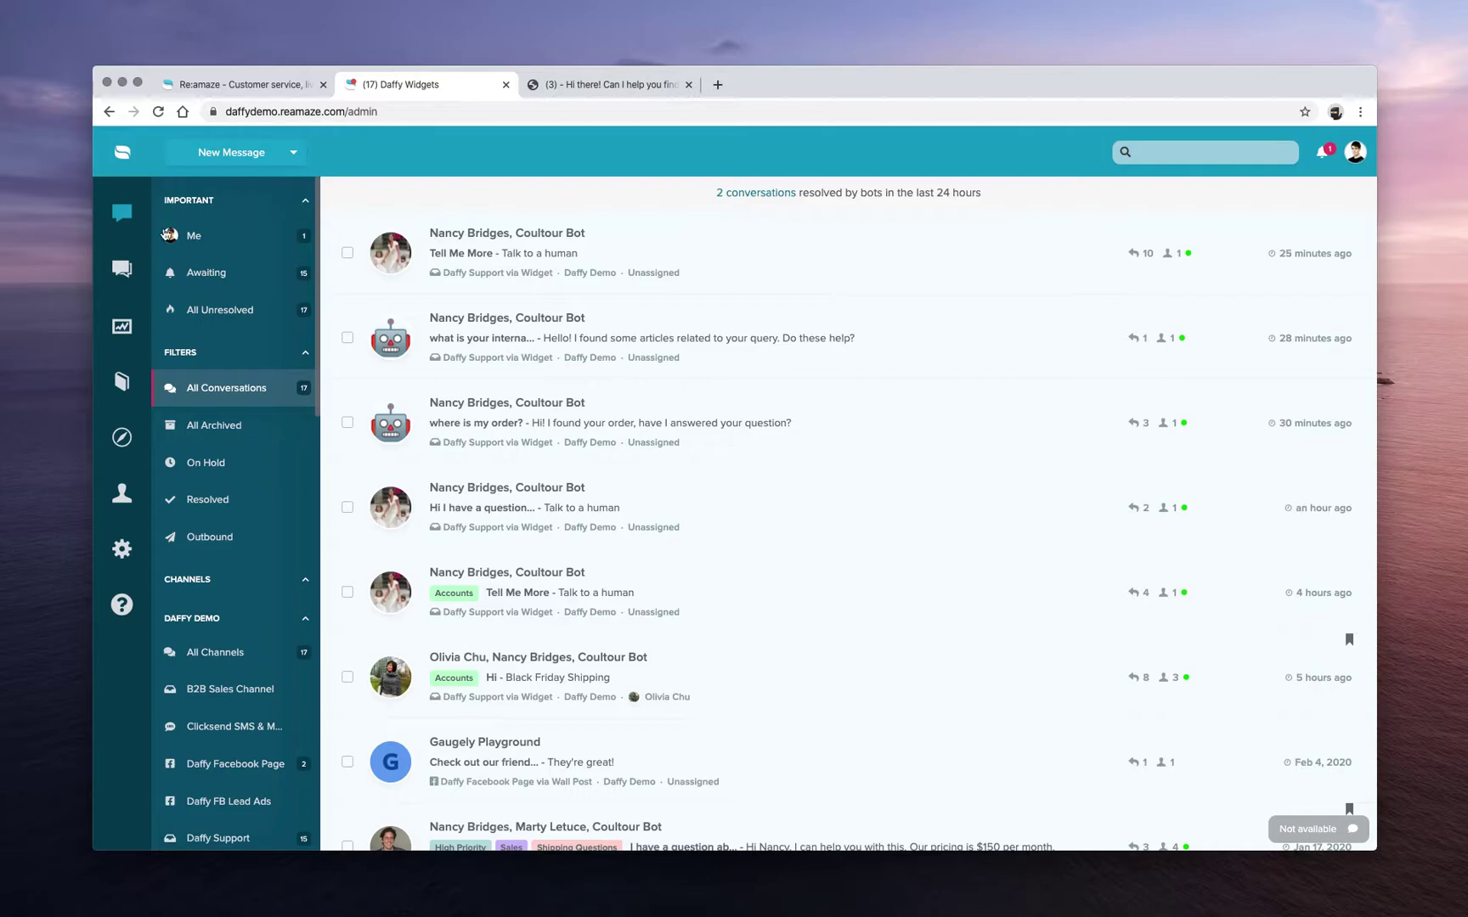
Step: Open the FAQ Articles page and reload its list of articles
{"action": "left_click", "coordinate": [123, 391]}
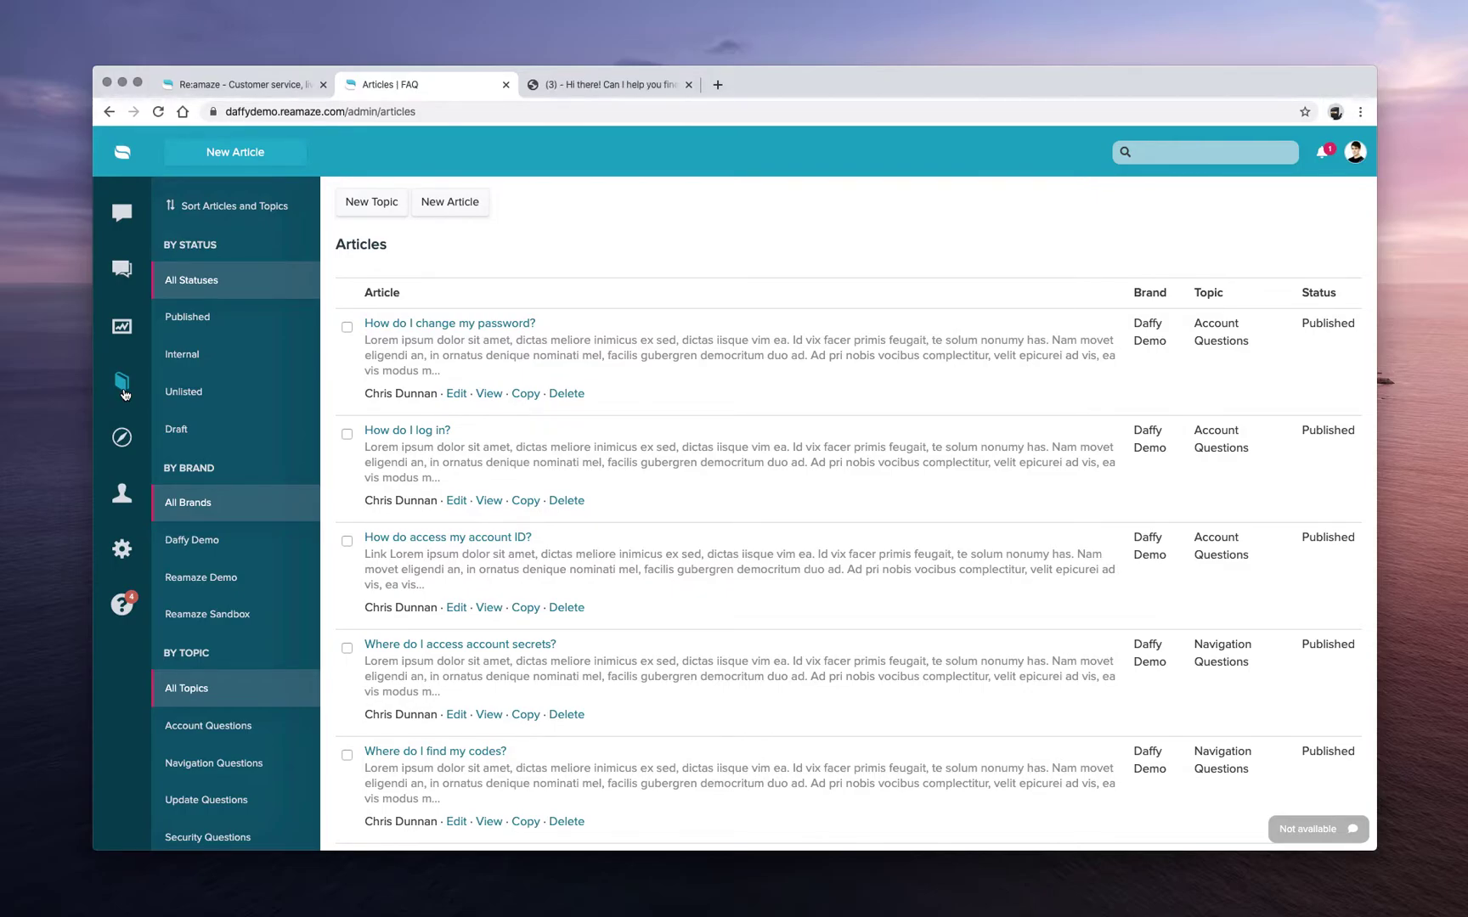
{"action": "left_click", "coordinate": [124, 394]}
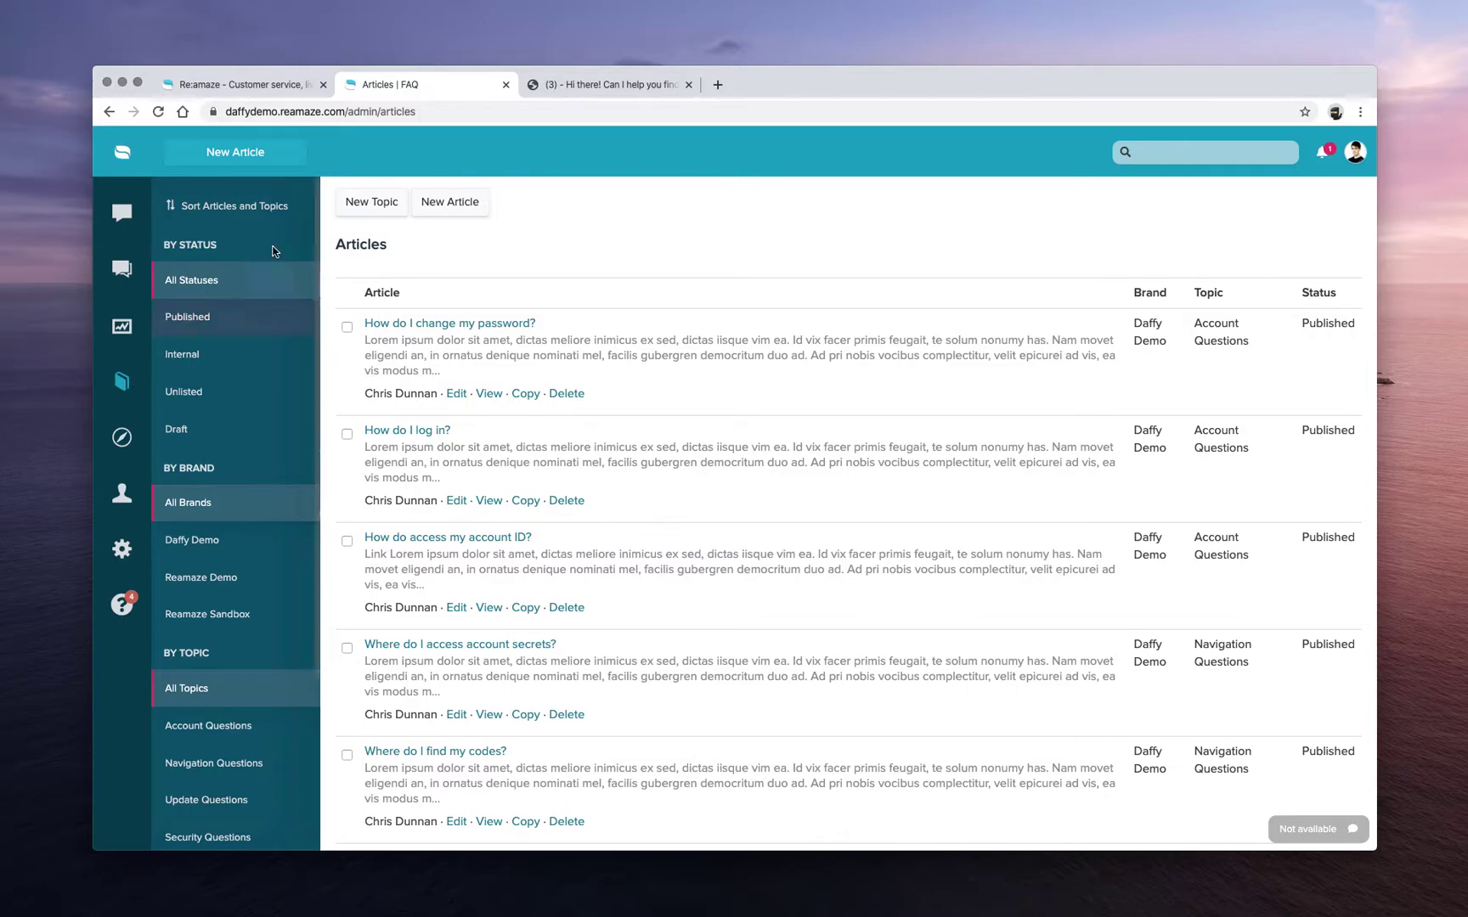
{"action": "left_click", "coordinate": [355, 206]}
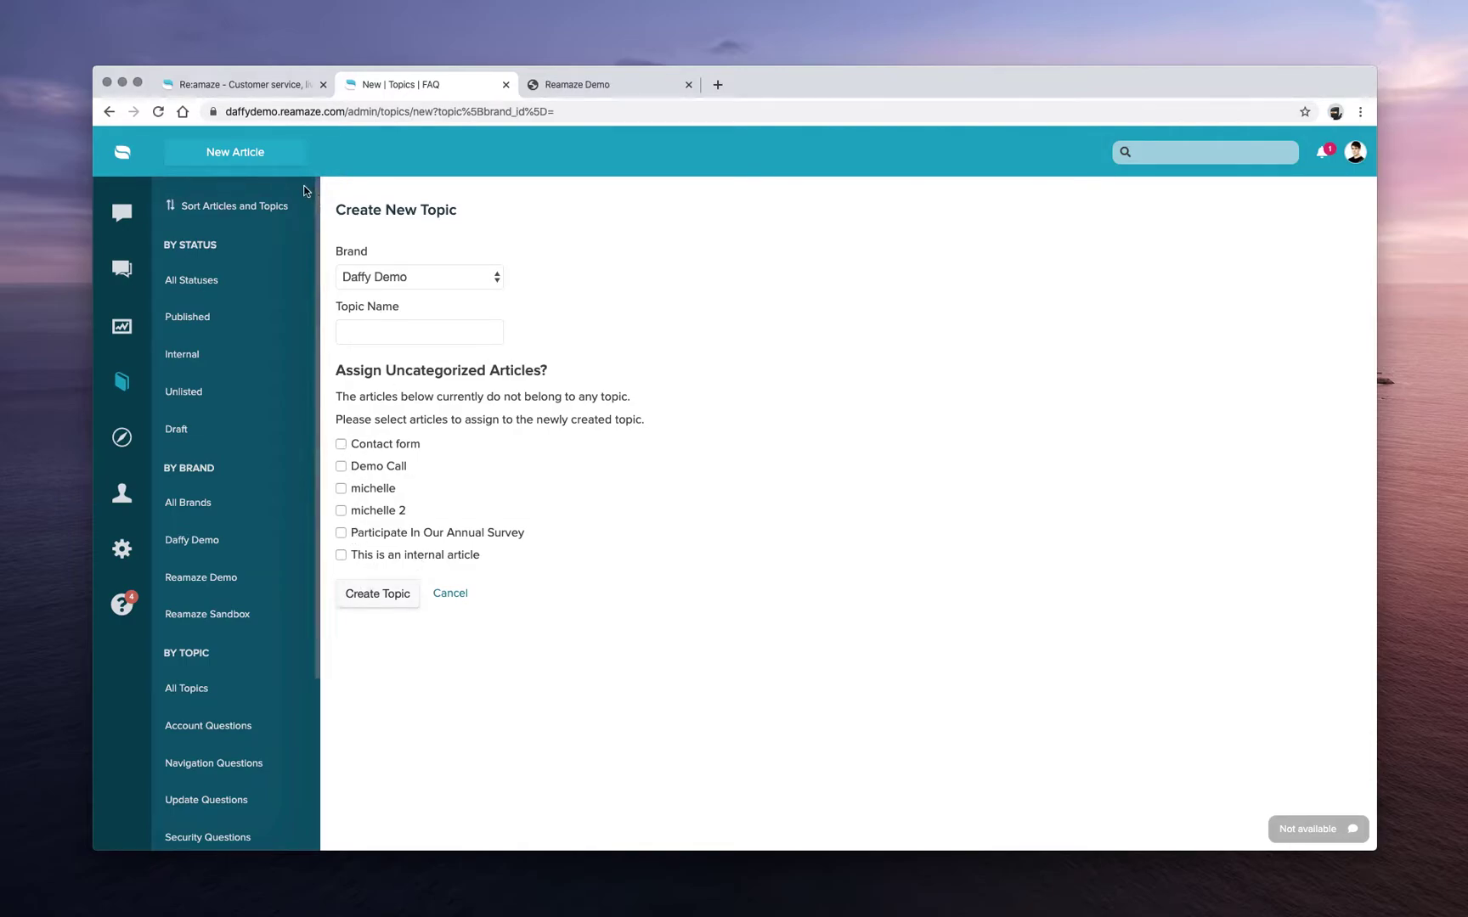
{"action": "key", "text": "super+bracketleft"}
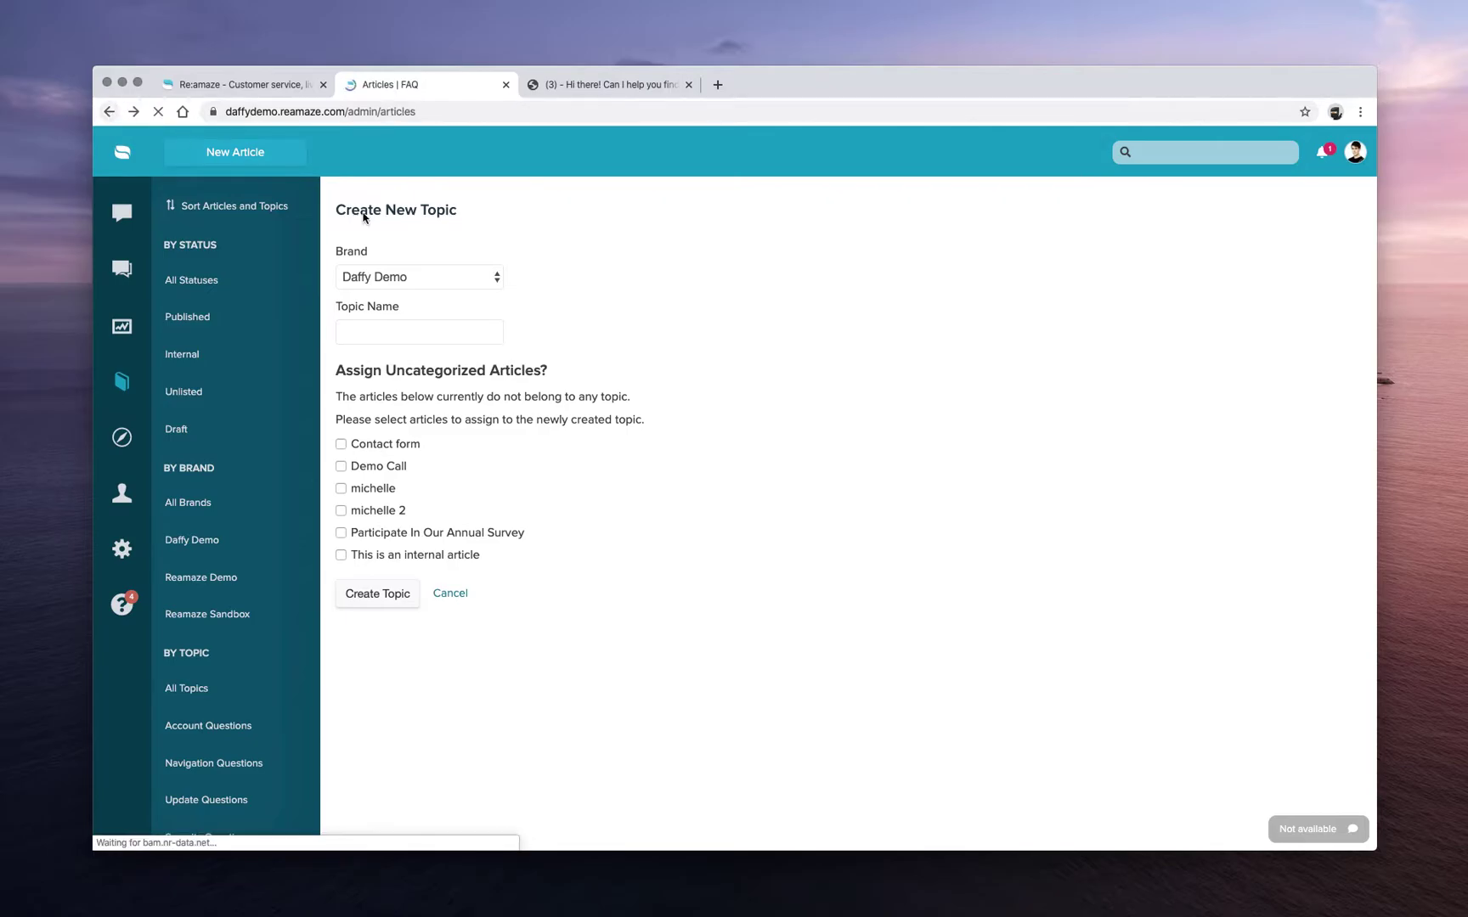
{"action": "left_click", "coordinate": [434, 212]}
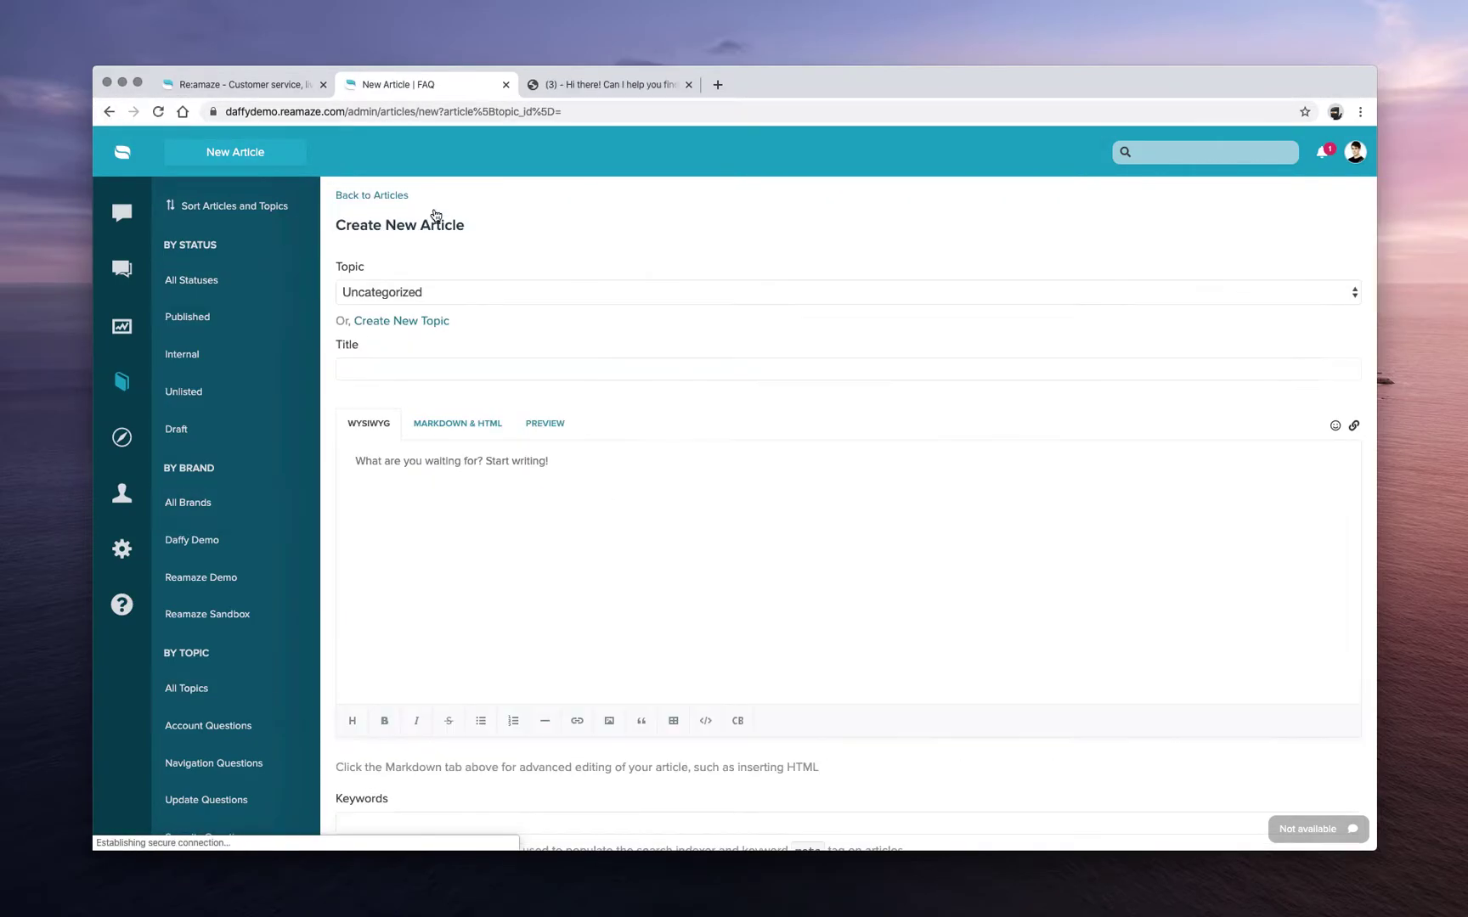
Step: Set the new article's topic to Account Questions and move into its title and body fields
{"action": "left_click", "coordinate": [398, 294]}
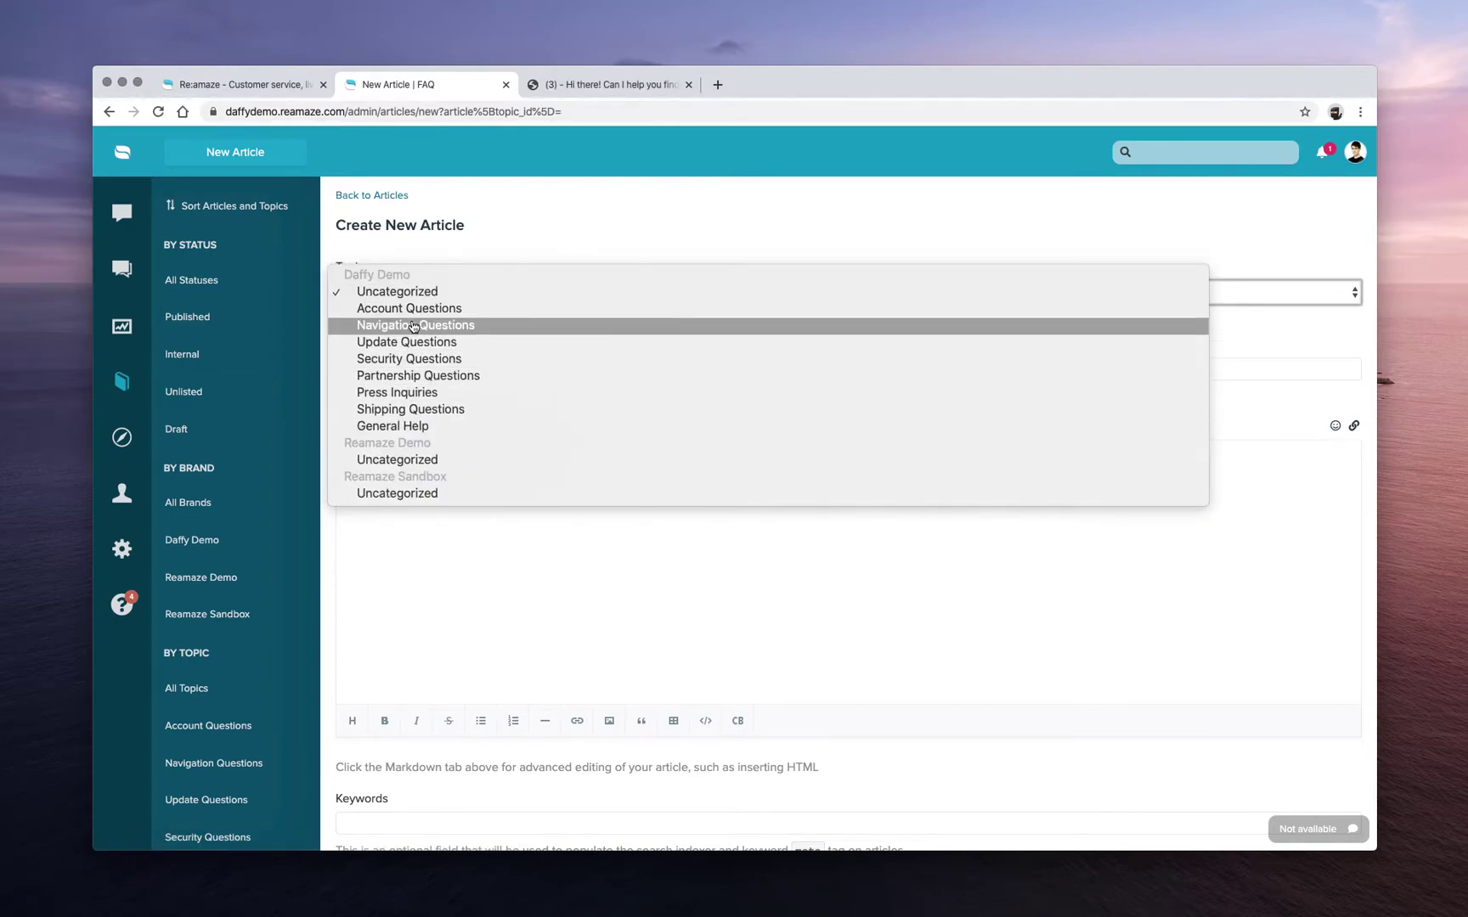
{"action": "left_click", "coordinate": [412, 309]}
{"action": "left_click", "coordinate": [393, 367]}
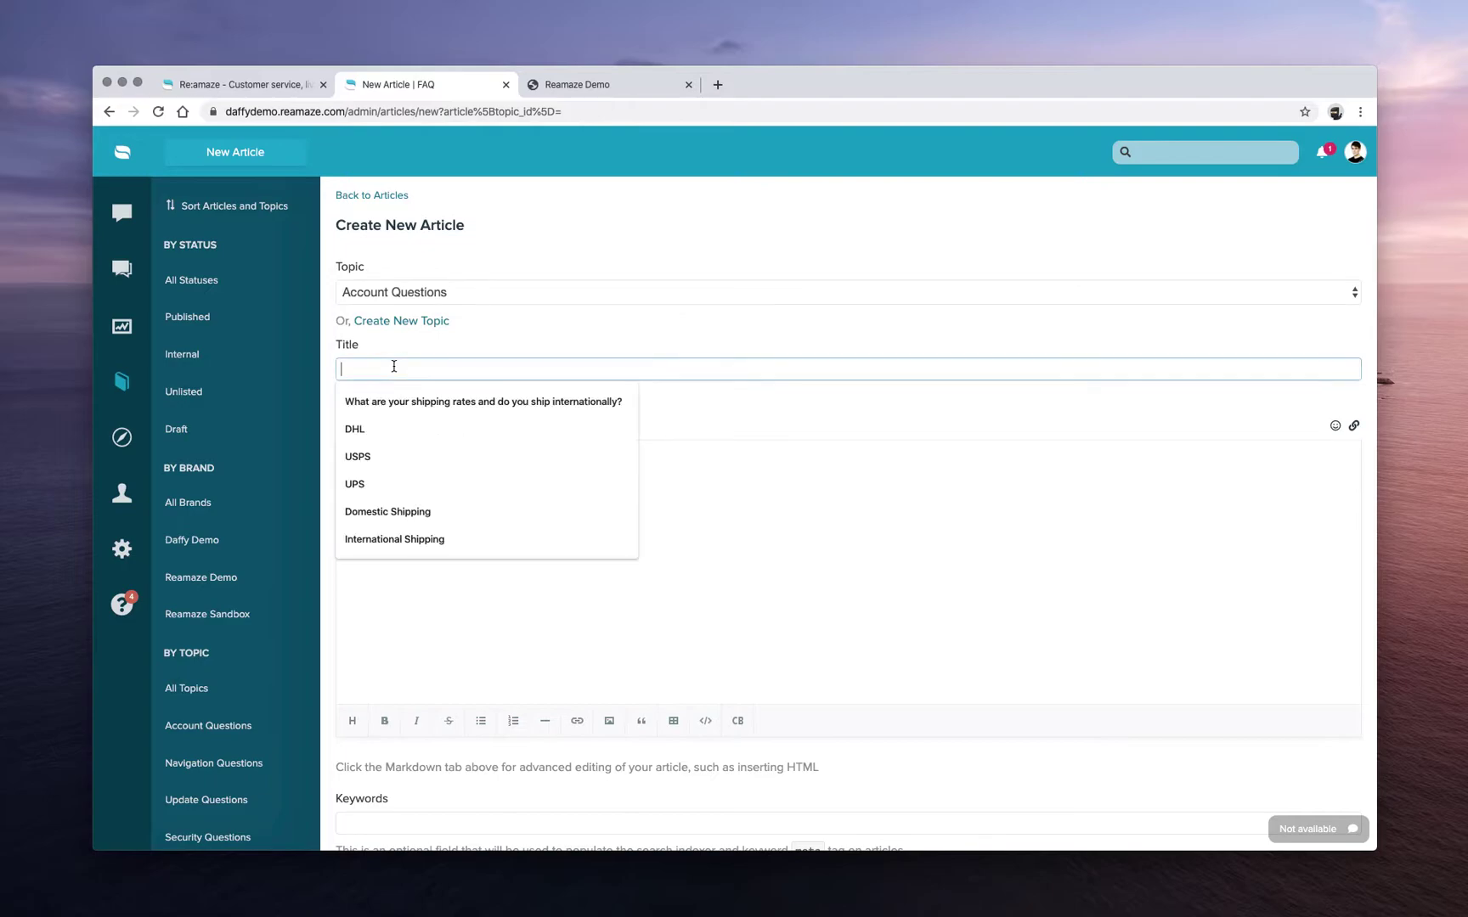
{"action": "left_click", "coordinate": [446, 613]}
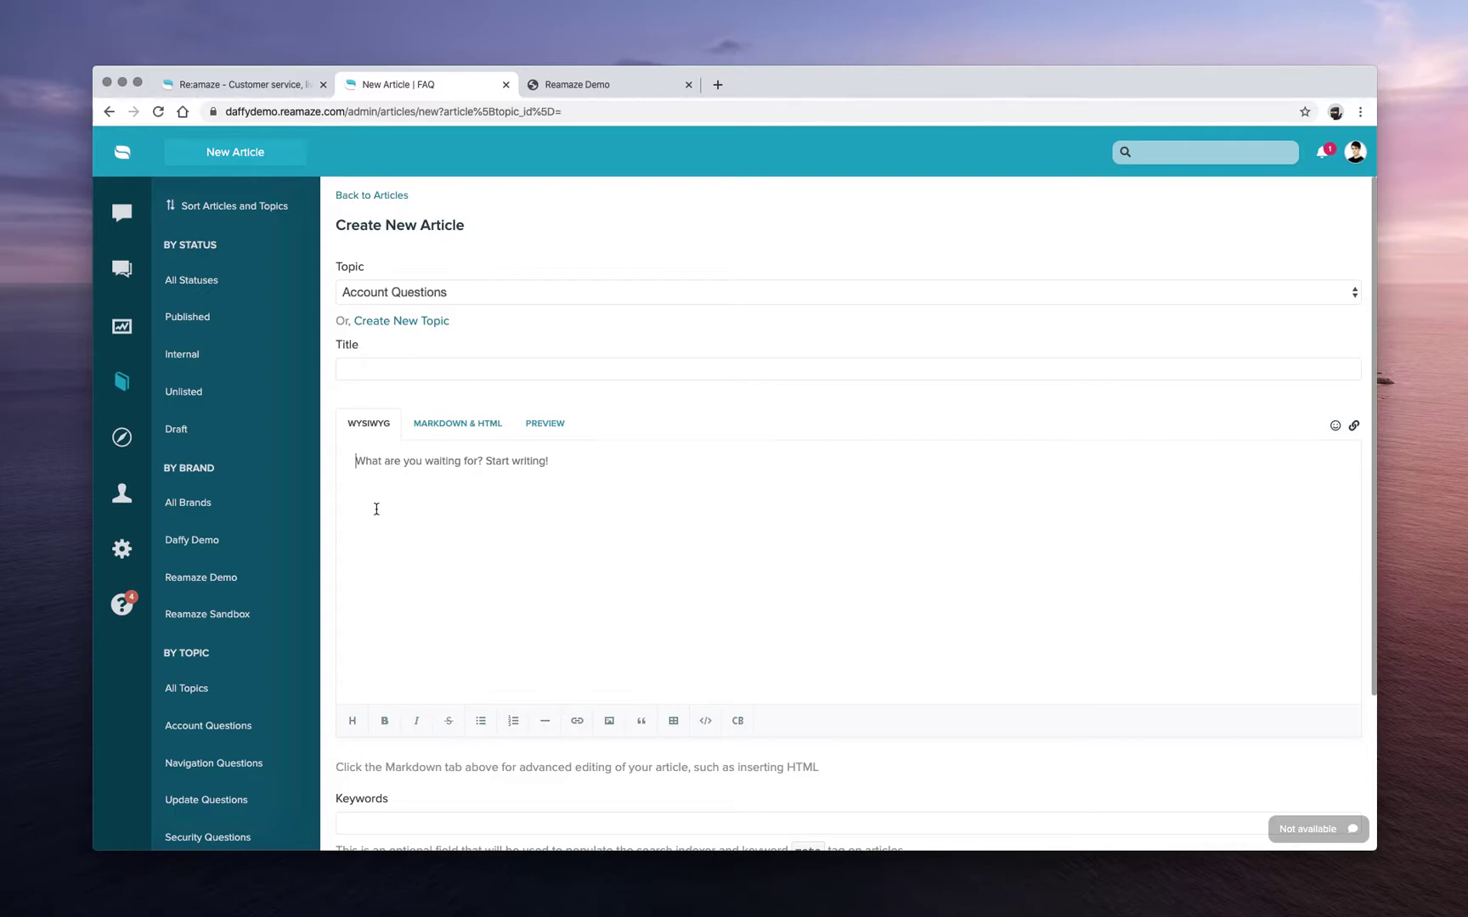
{"action": "left_click", "coordinate": [396, 492]}
{"action": "left_click", "coordinate": [436, 429]}
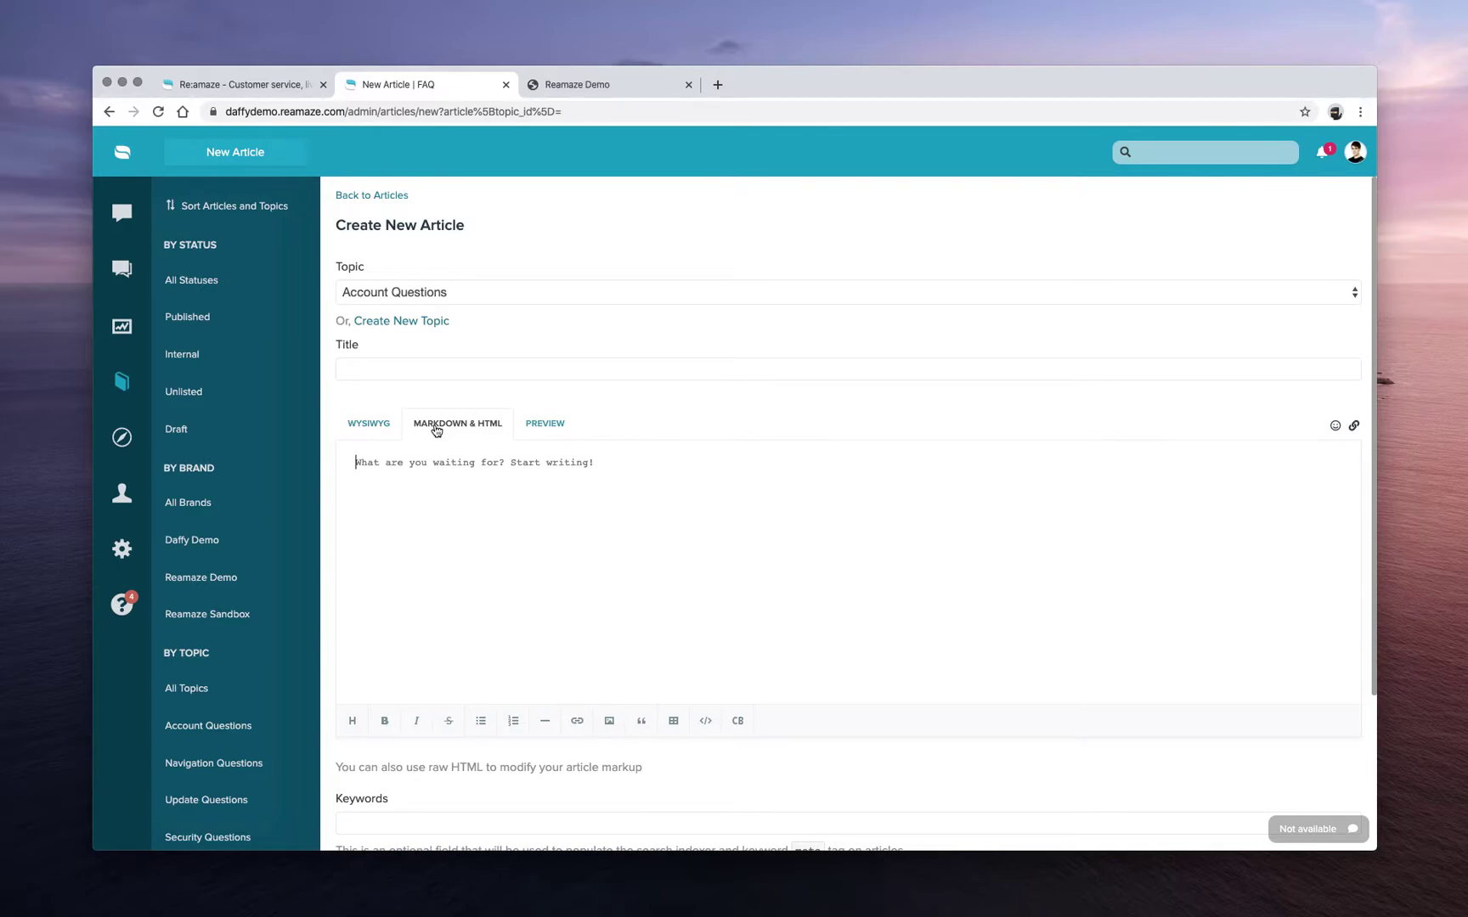
{"action": "left_click", "coordinate": [542, 429]}
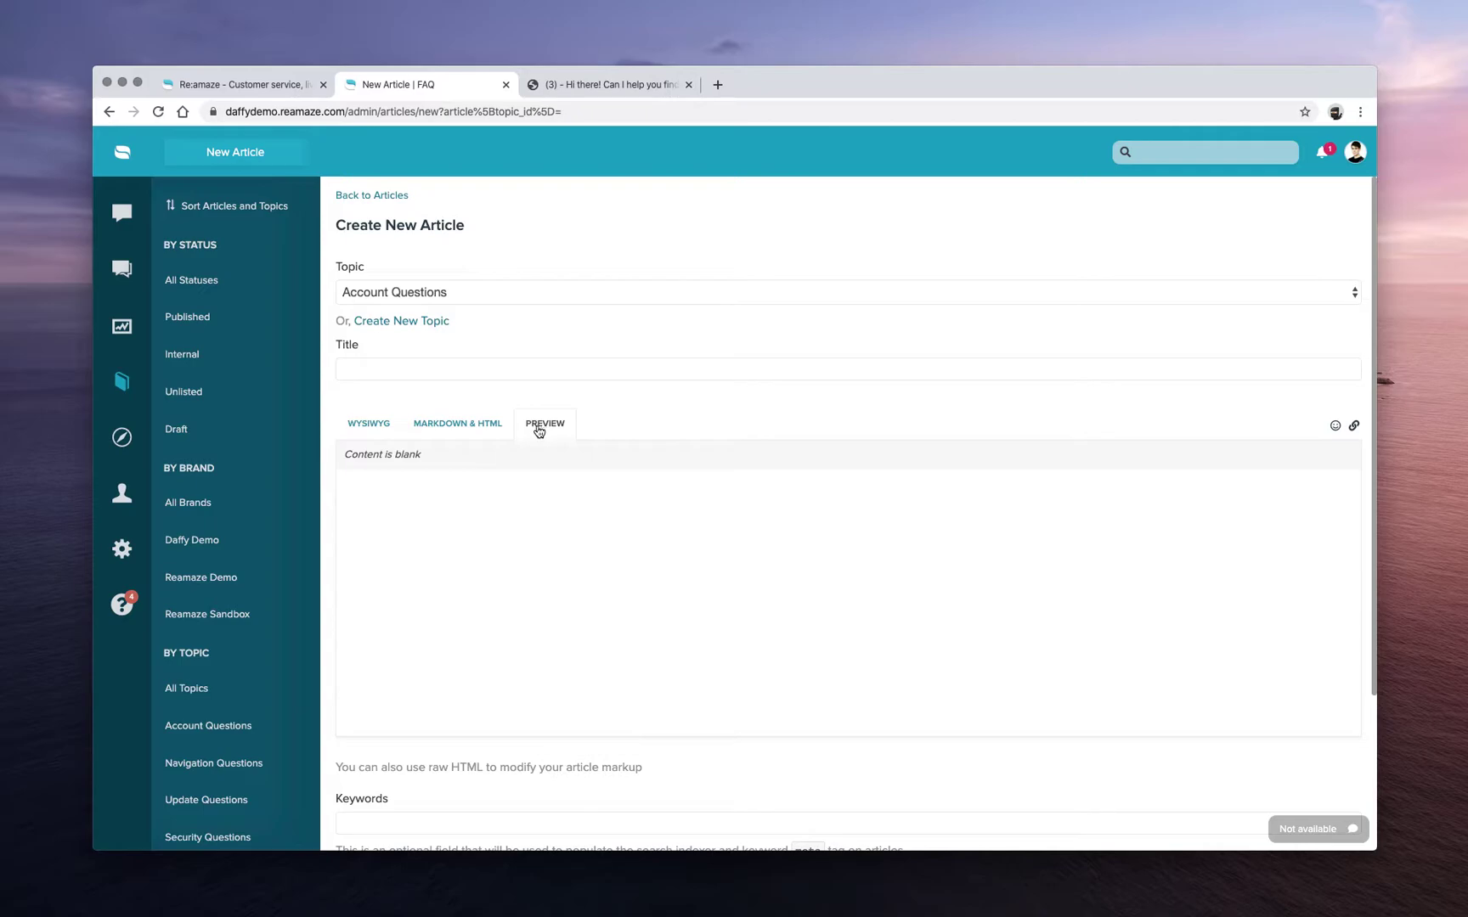
{"action": "left_click", "coordinate": [369, 427]}
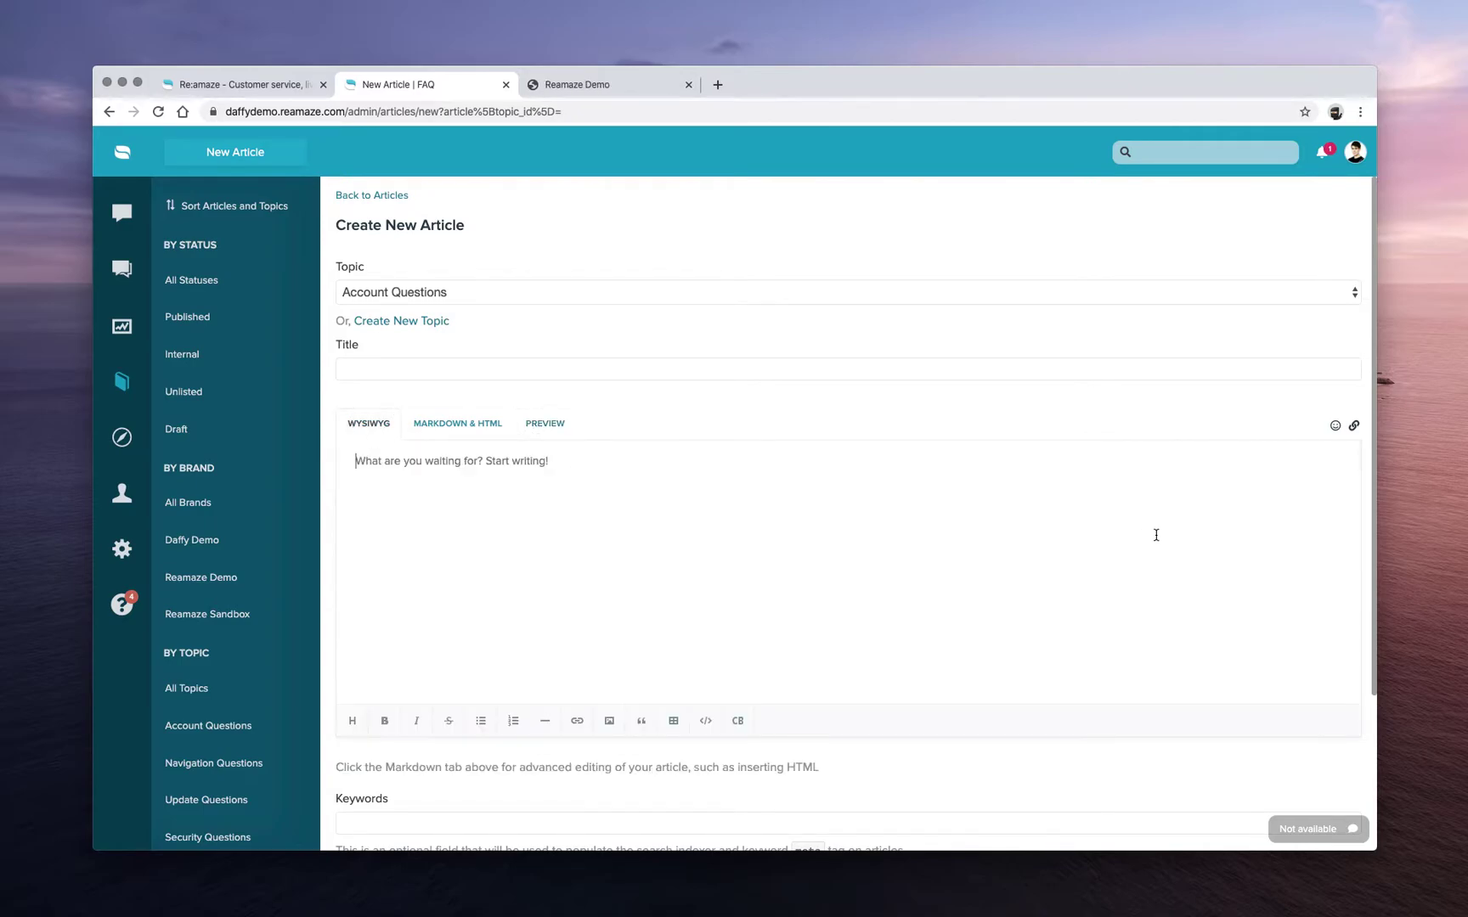
{"action": "left_click", "coordinate": [1353, 426]}
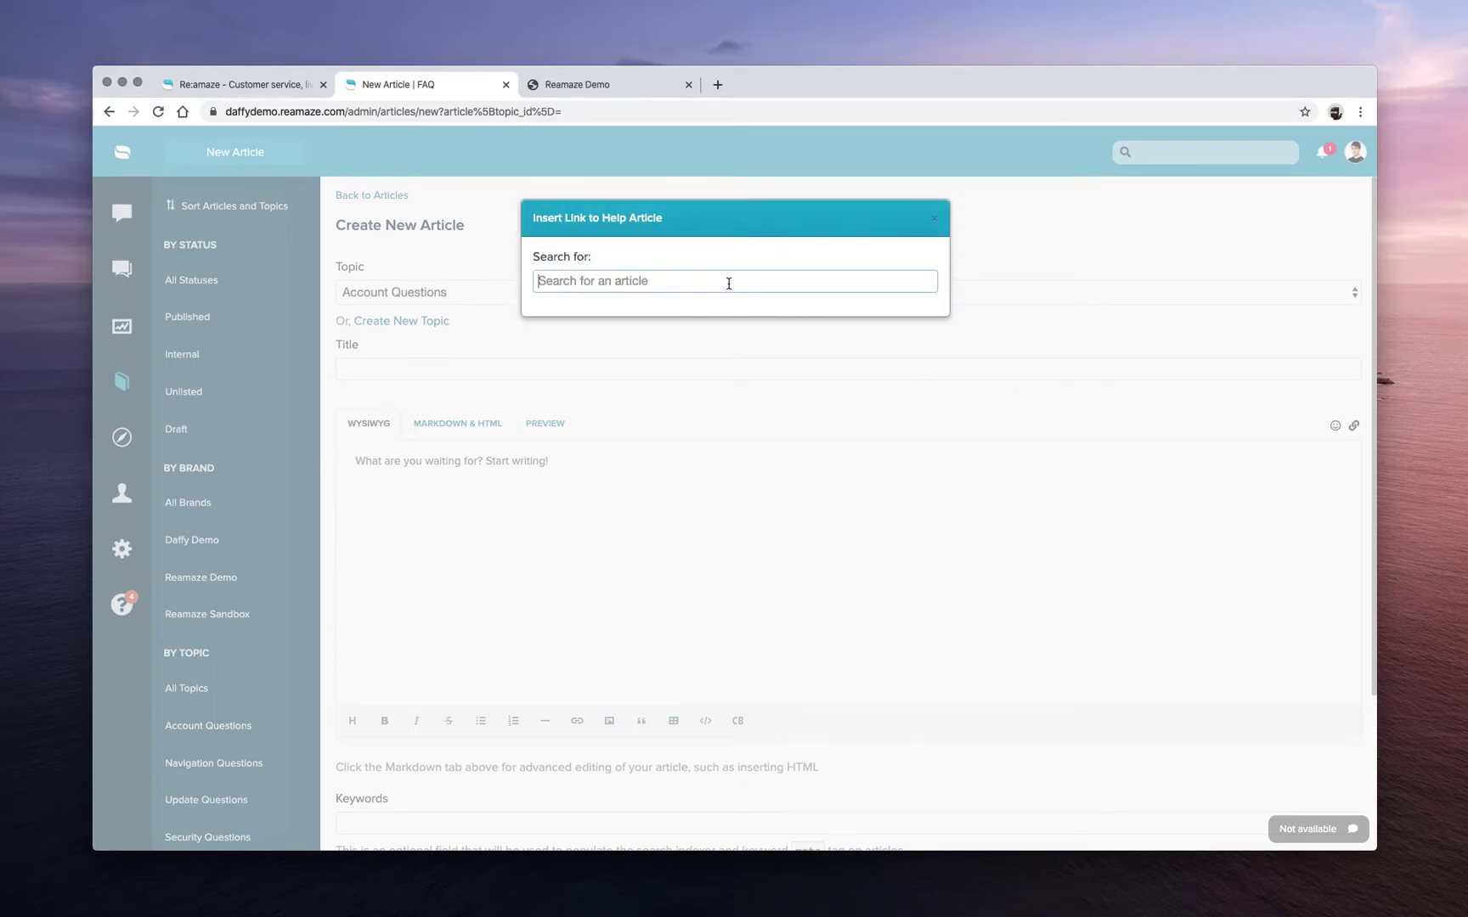
{"action": "left_click", "coordinate": [935, 218]}
{"action": "left_click", "coordinate": [547, 535]}
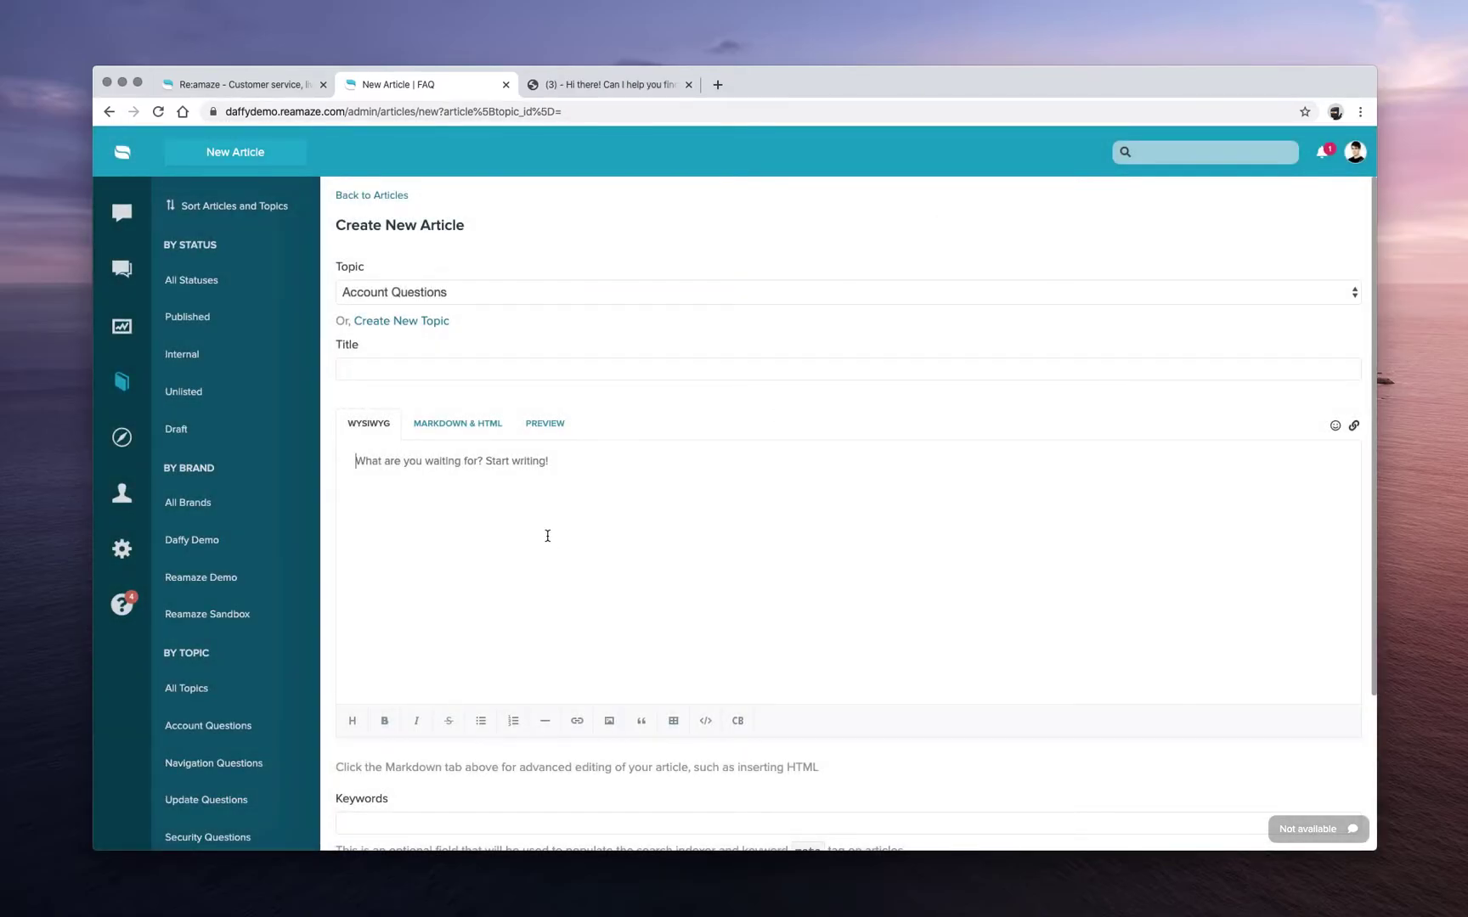
{"action": "scroll", "coordinate": [547, 535], "scroll_direction": "down", "scroll_amount": 5}
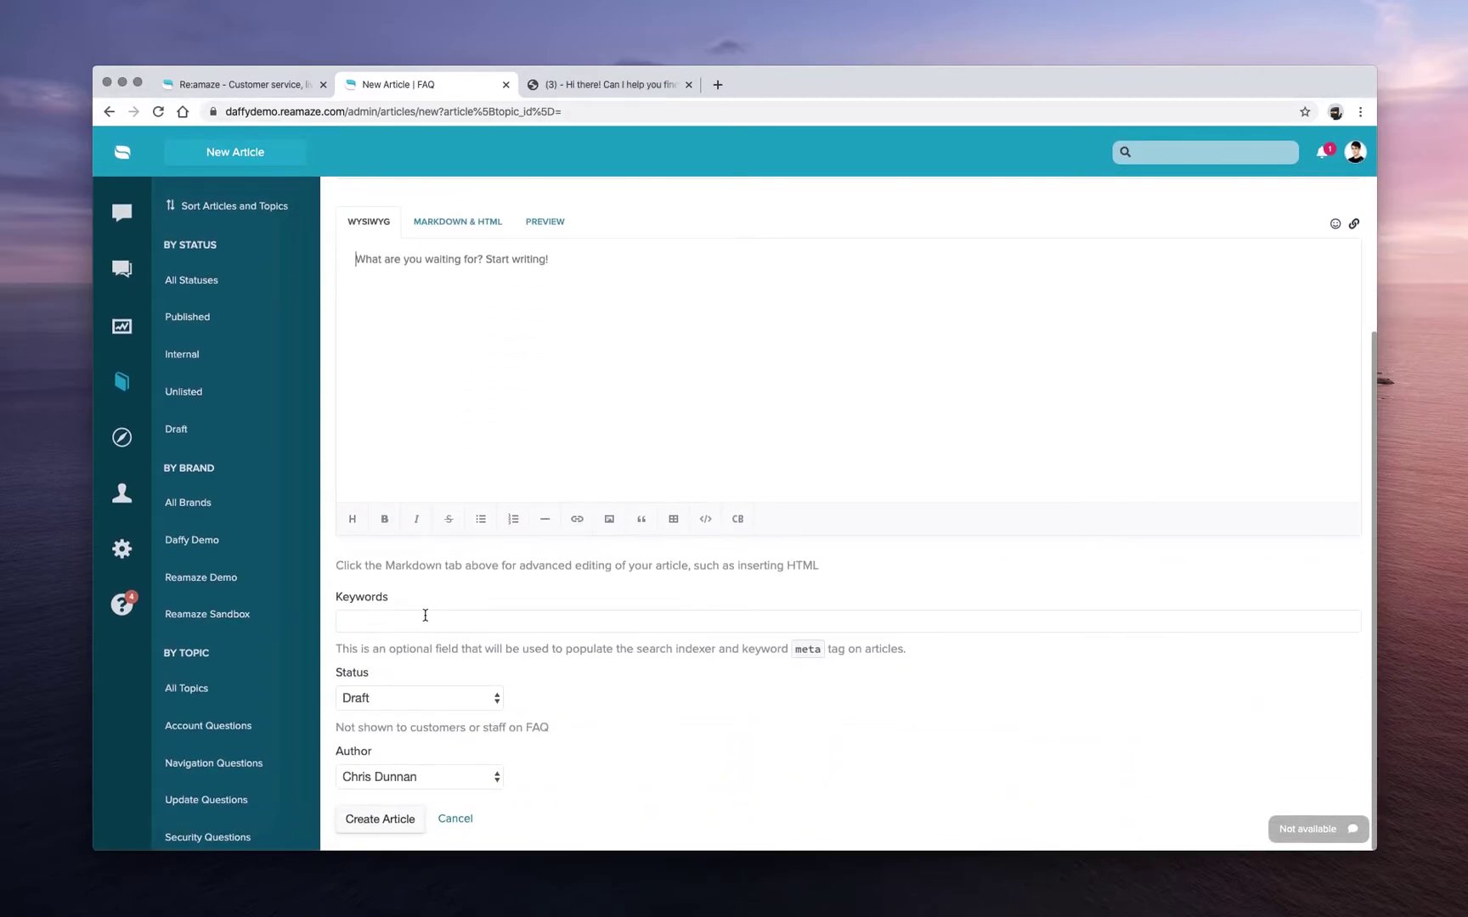
{"action": "scroll", "coordinate": [425, 615], "scroll_direction": "up", "scroll_amount": 2}
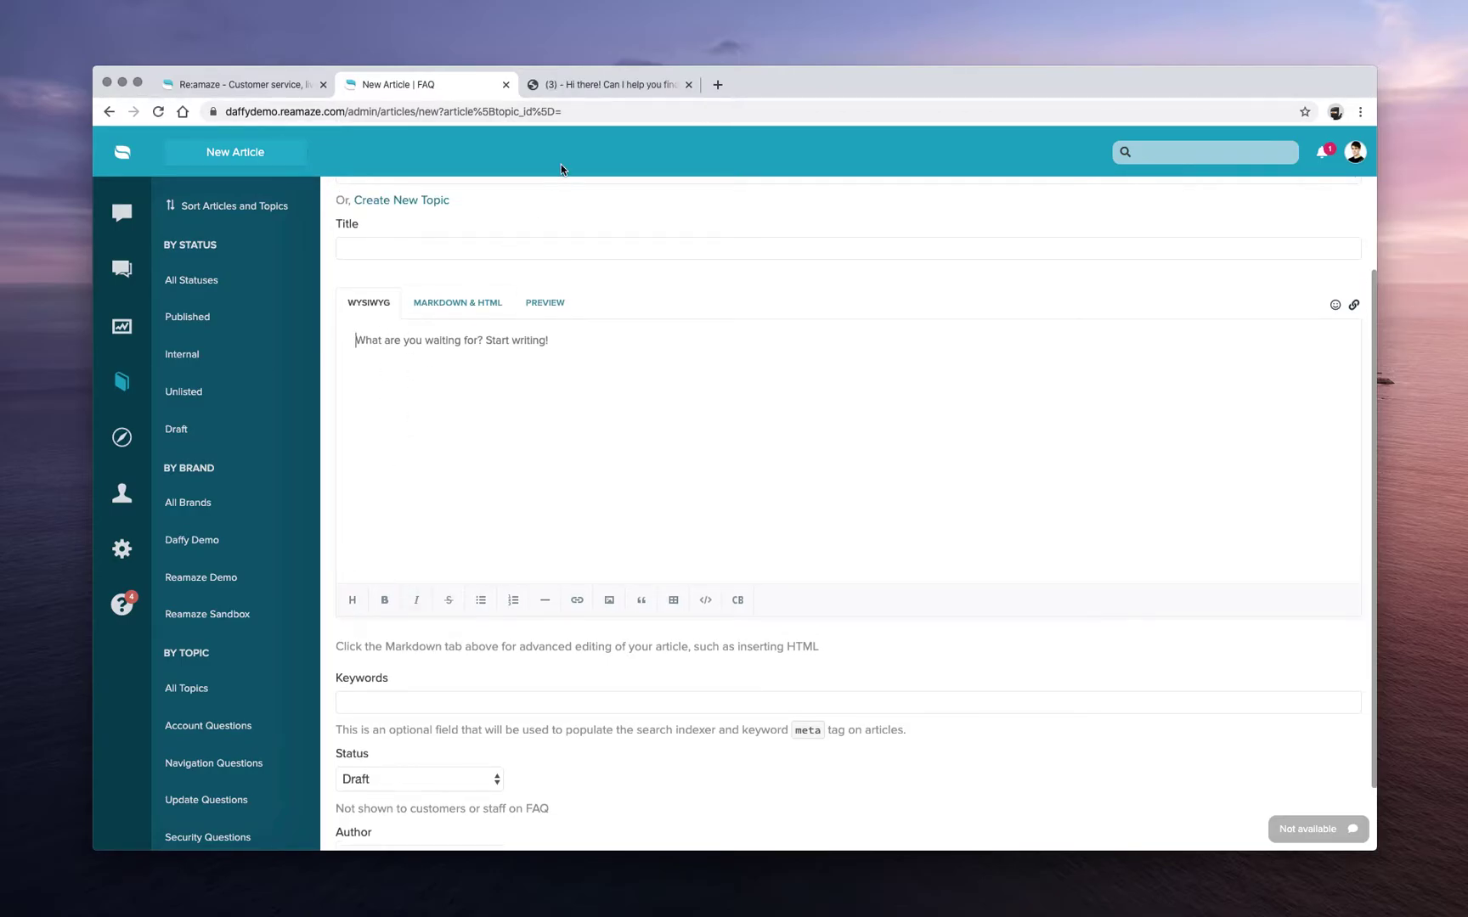
{"action": "left_click", "coordinate": [586, 85]}
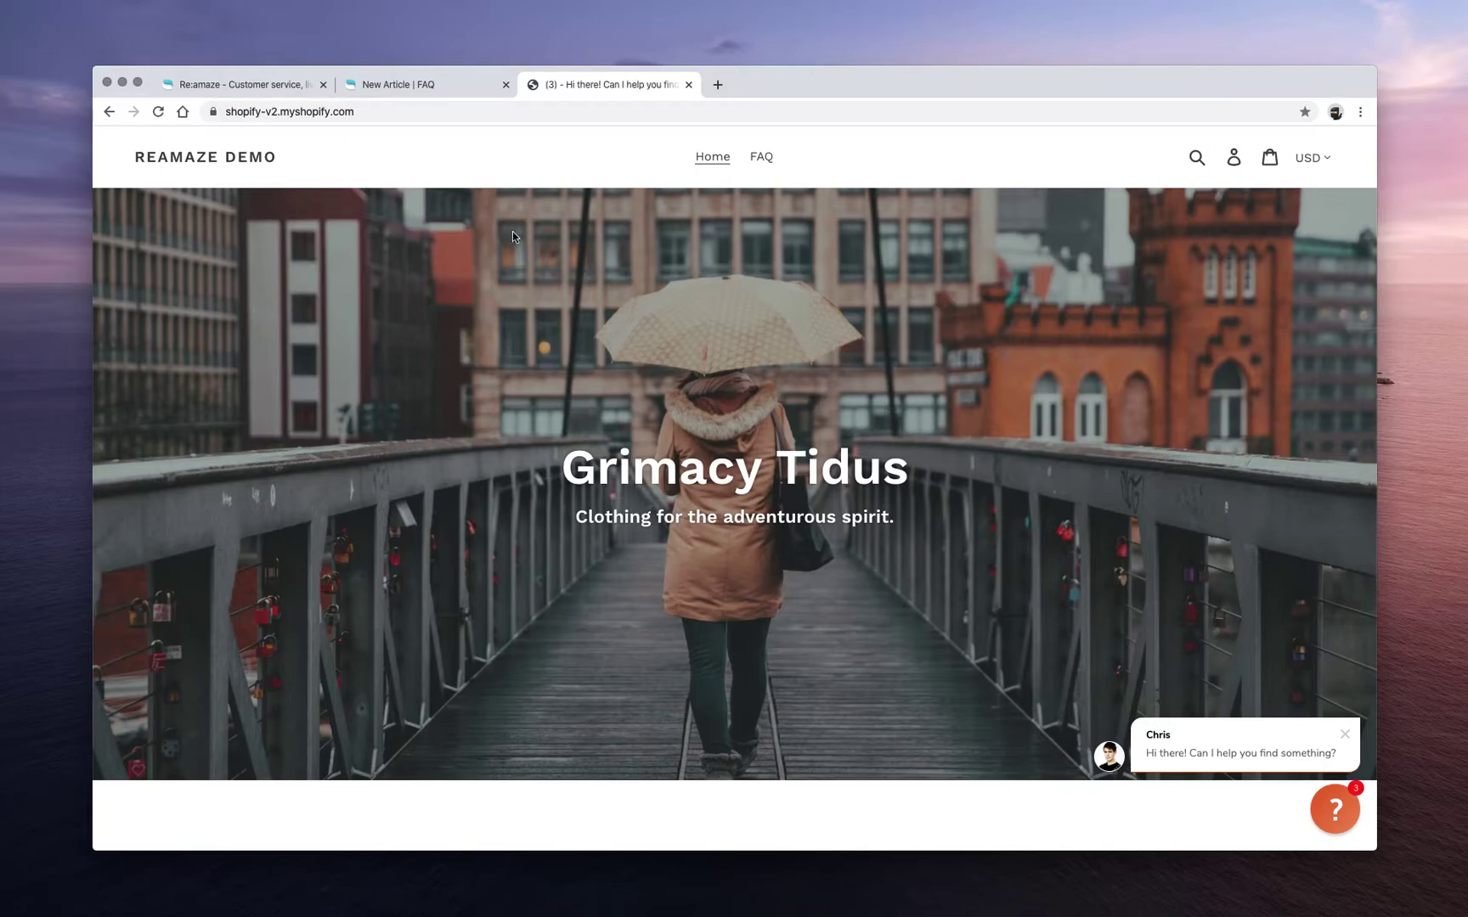
{"action": "left_click", "coordinate": [422, 88]}
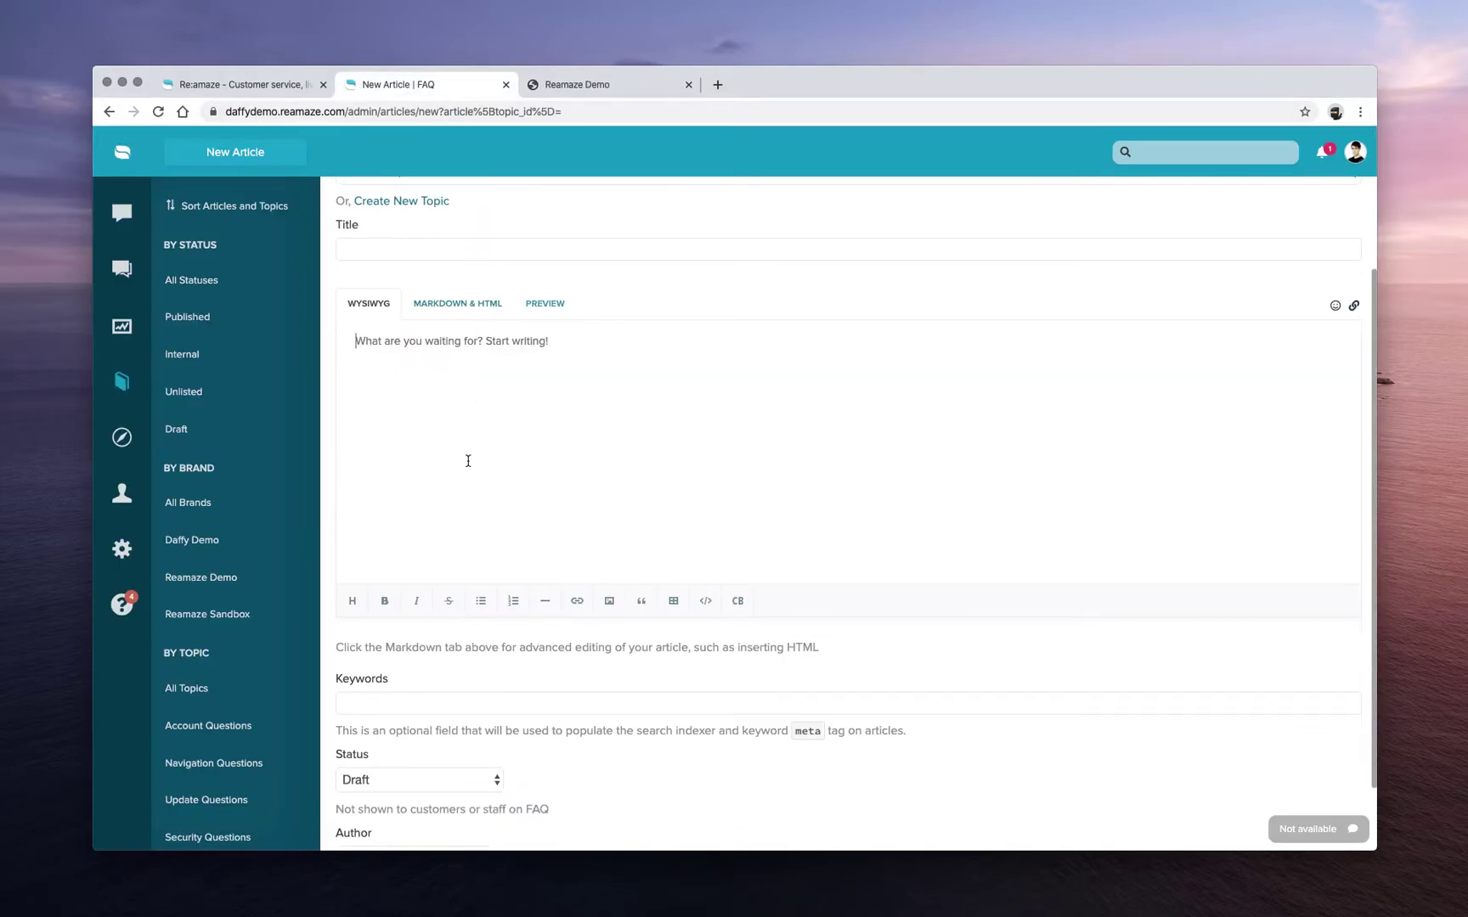
{"action": "scroll", "coordinate": [469, 458], "scroll_direction": "up", "scroll_amount": 1}
{"action": "left_click", "coordinate": [416, 289]}
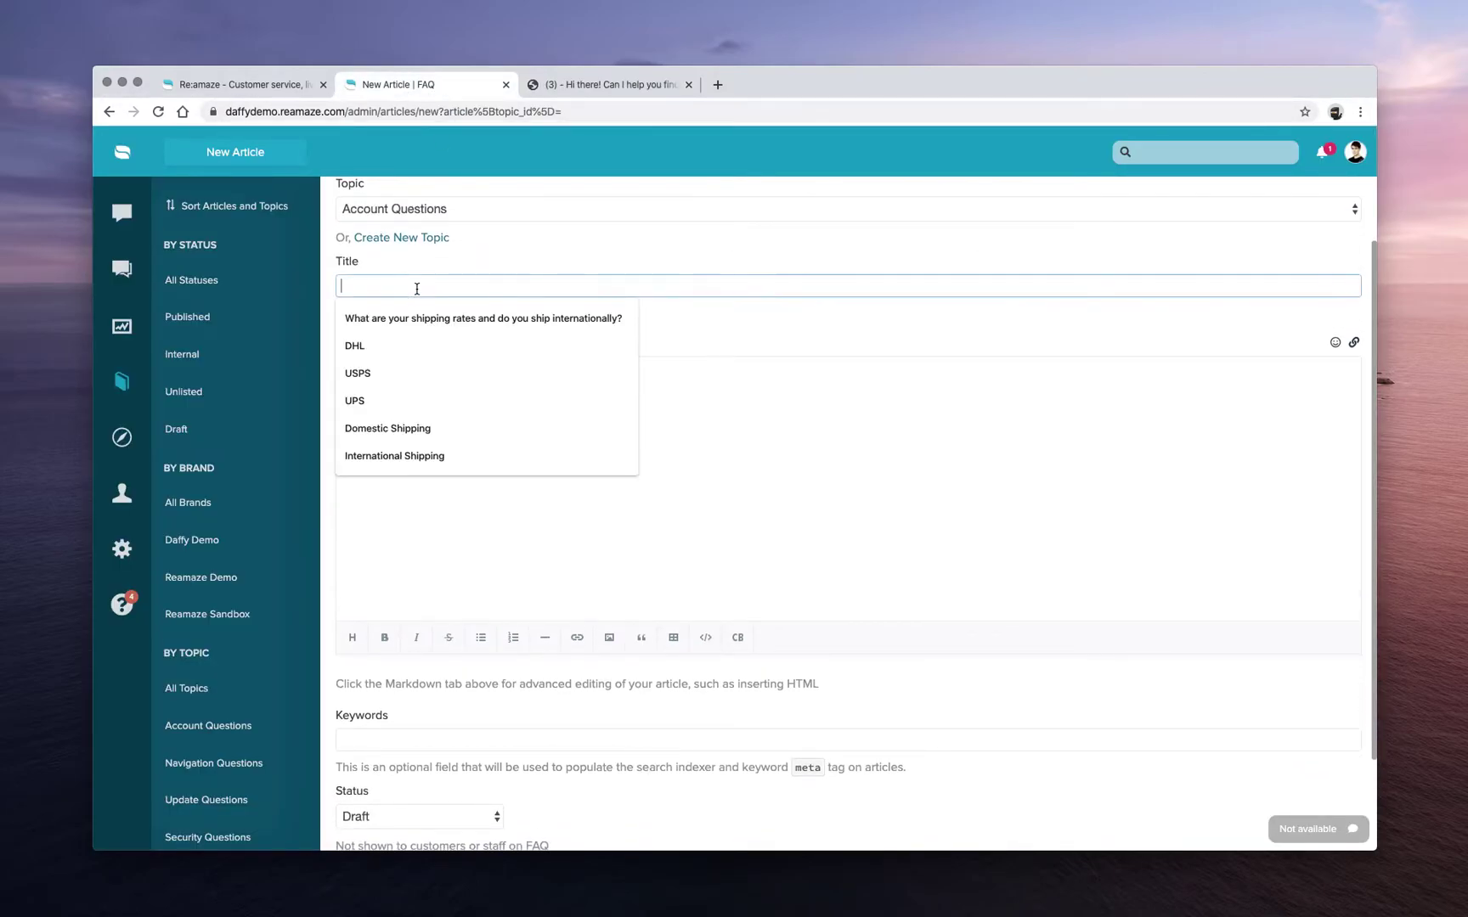
{"action": "left_click", "coordinate": [432, 524]}
{"action": "scroll", "coordinate": [408, 495], "scroll_direction": "down", "scroll_amount": 3}
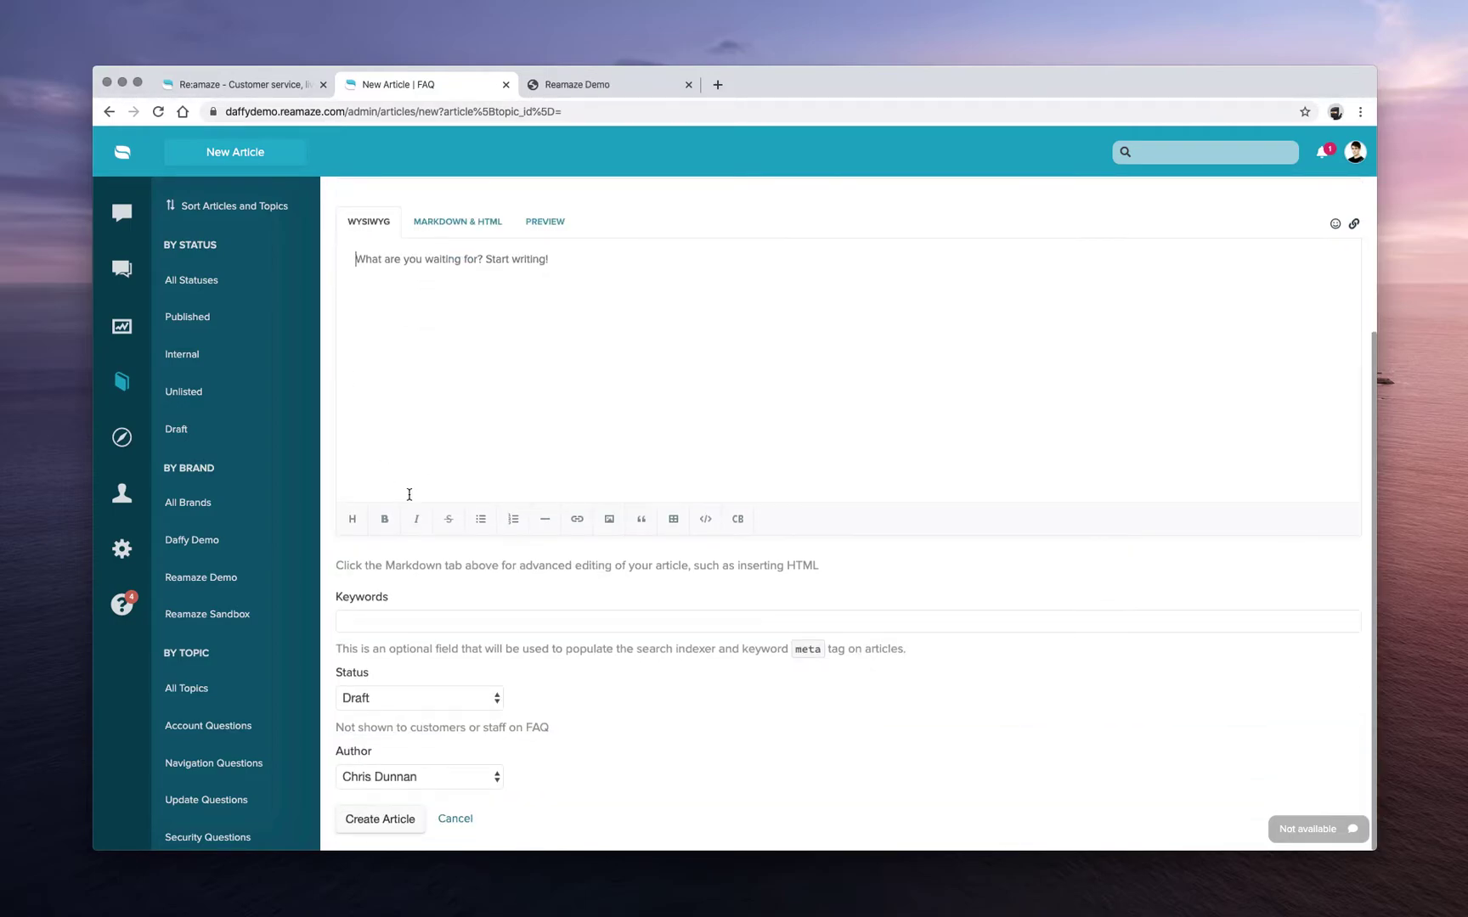
{"action": "left_click", "coordinate": [378, 619]}
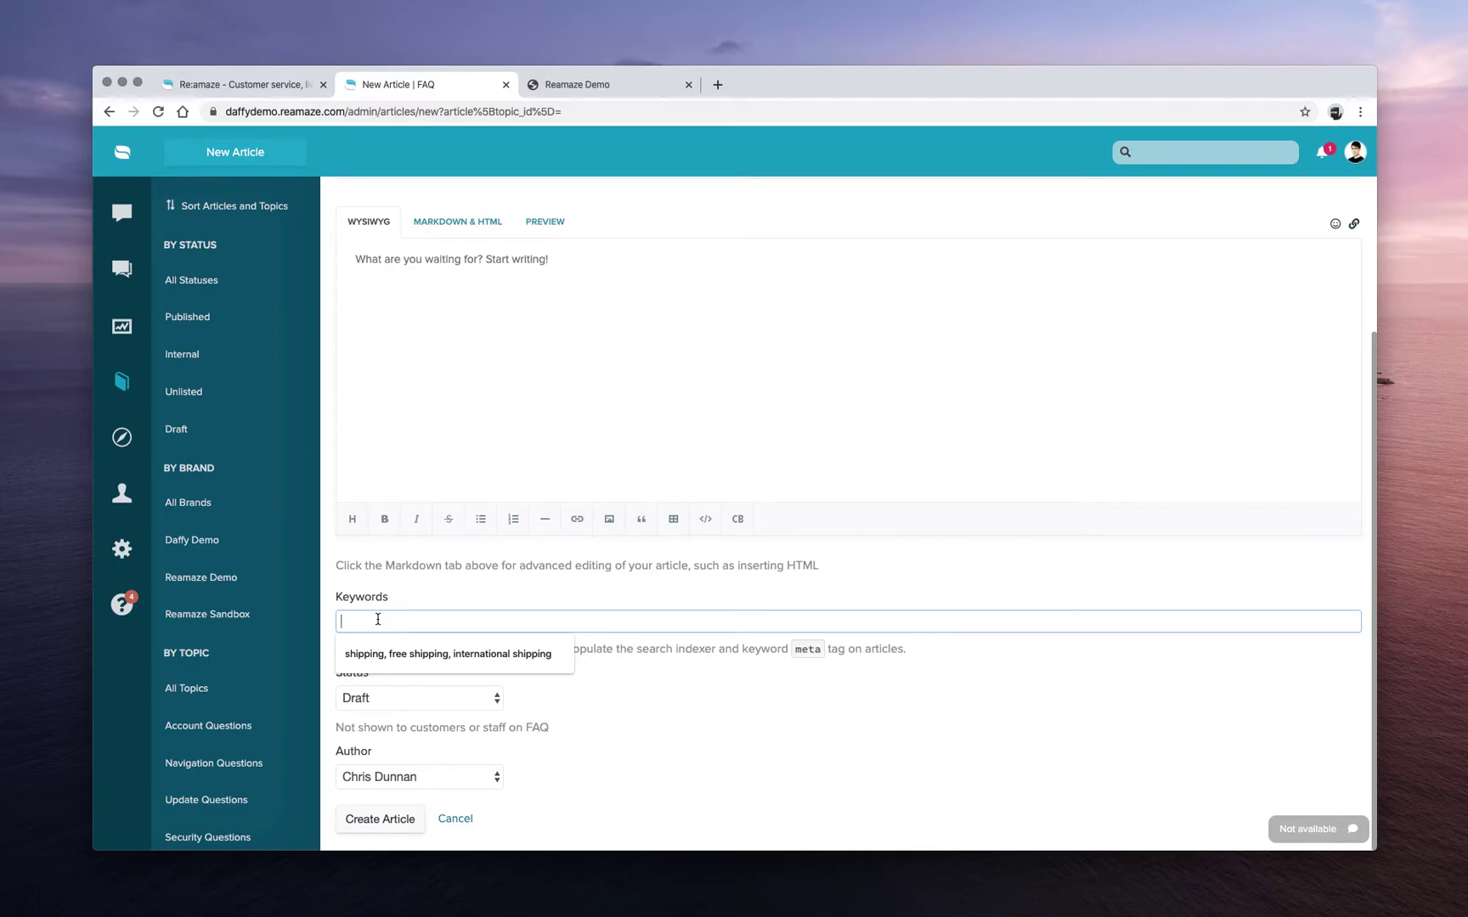
{"action": "left_click", "coordinate": [632, 661]}
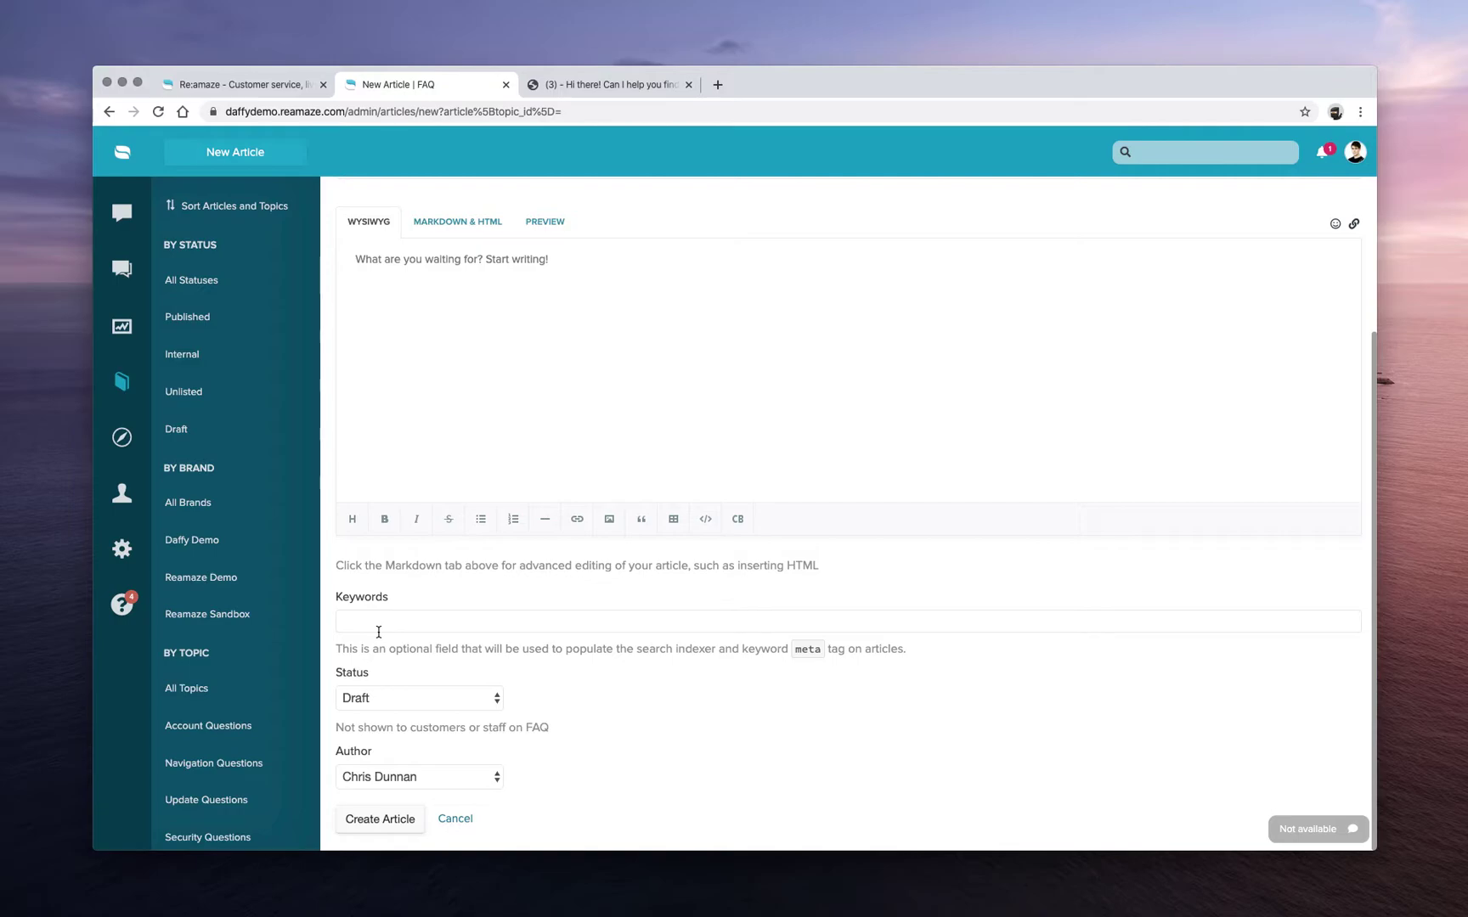
{"action": "left_click", "coordinate": [411, 704]}
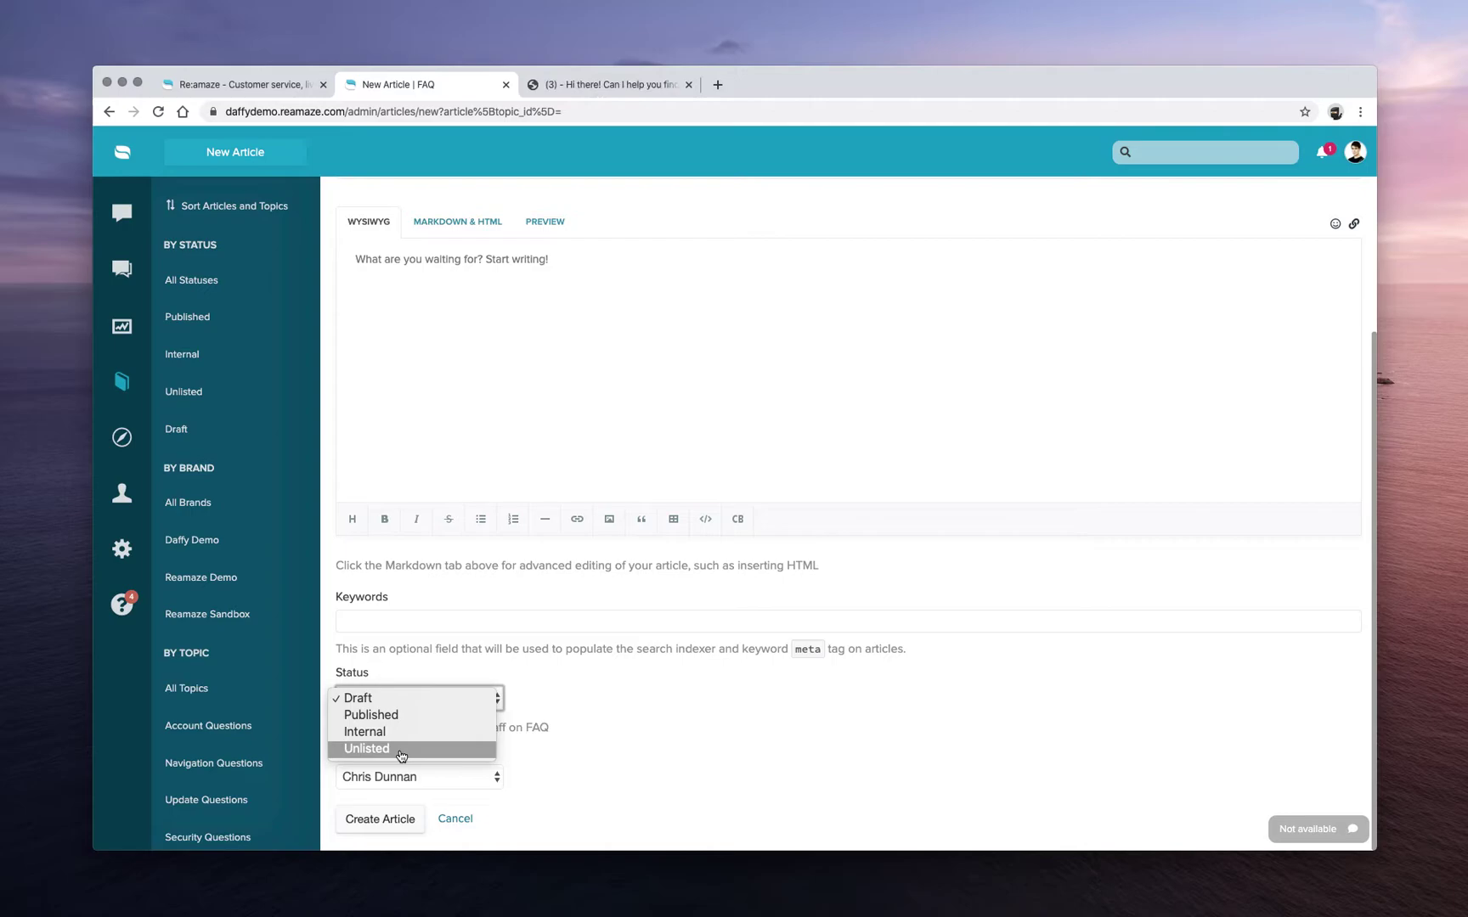
{"action": "left_click", "coordinate": [668, 791]}
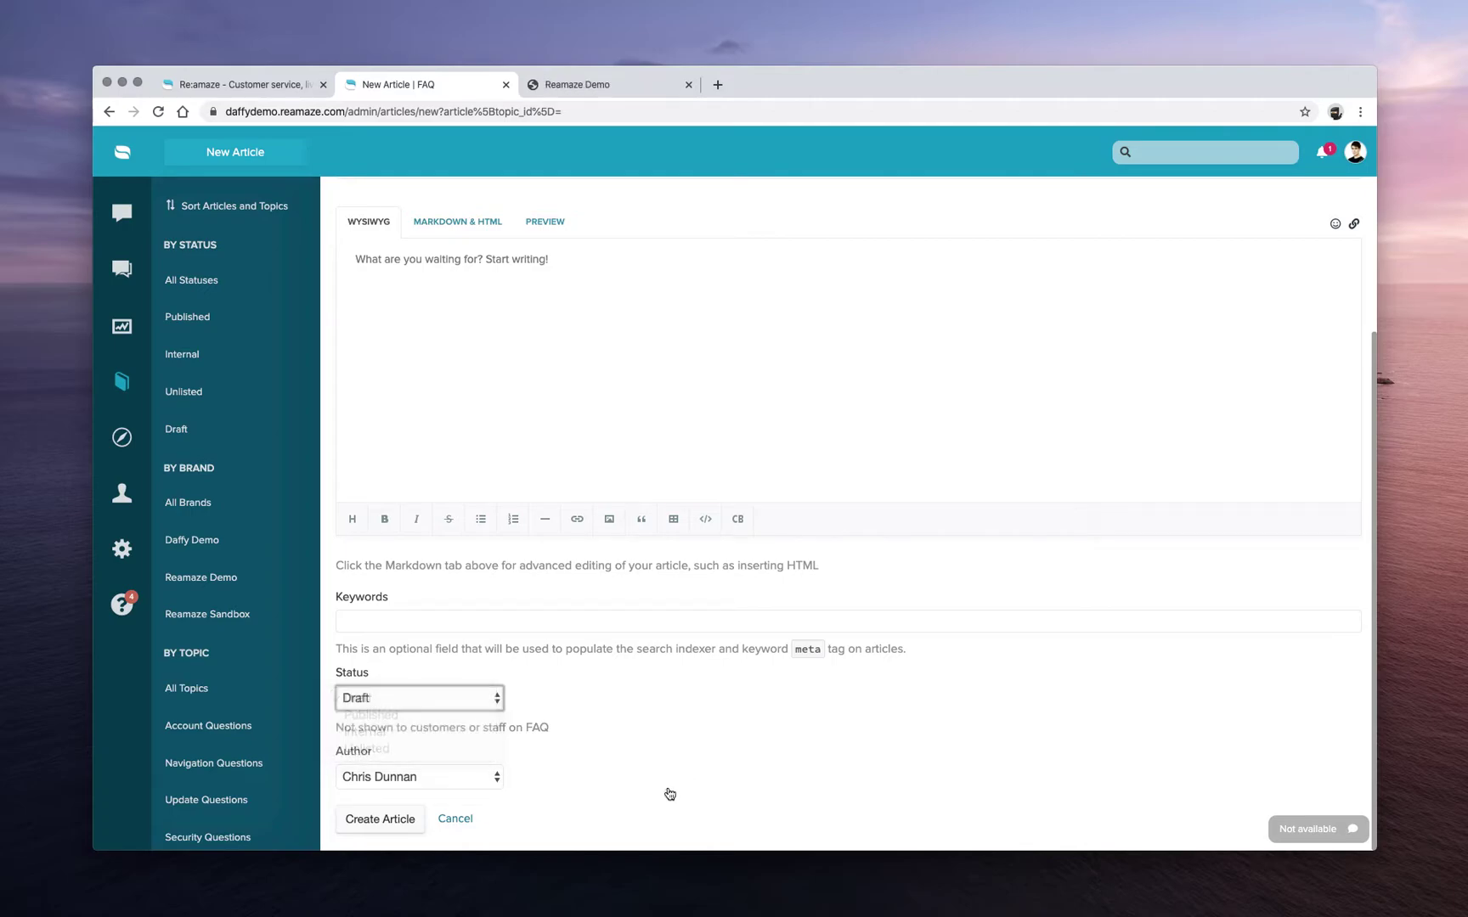
{"action": "left_click", "coordinate": [662, 648]}
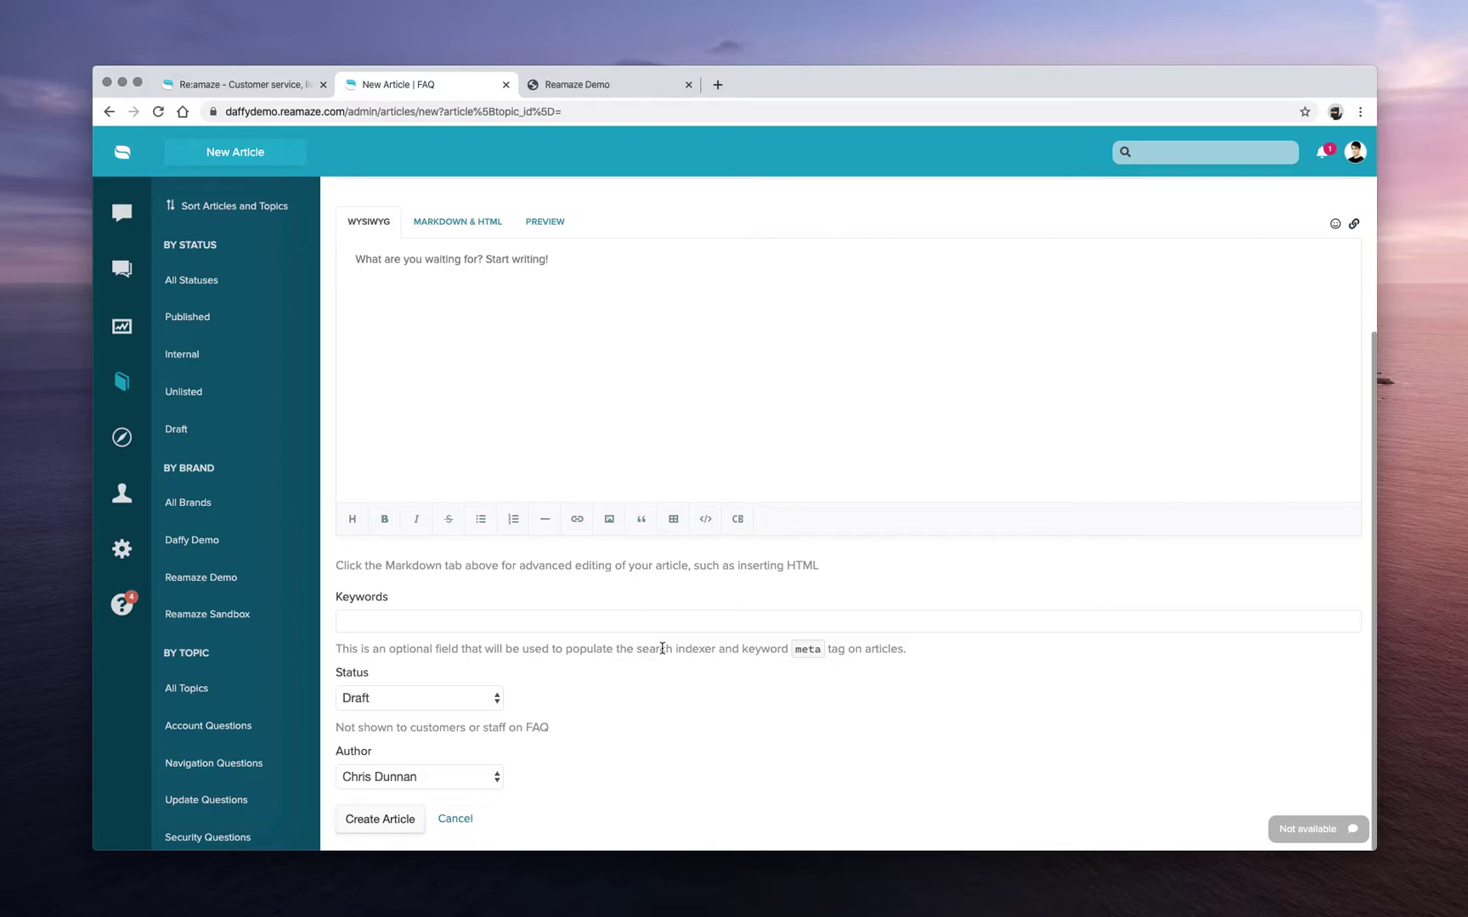
{"action": "scroll", "coordinate": [661, 649], "scroll_direction": "up", "scroll_amount": 5}
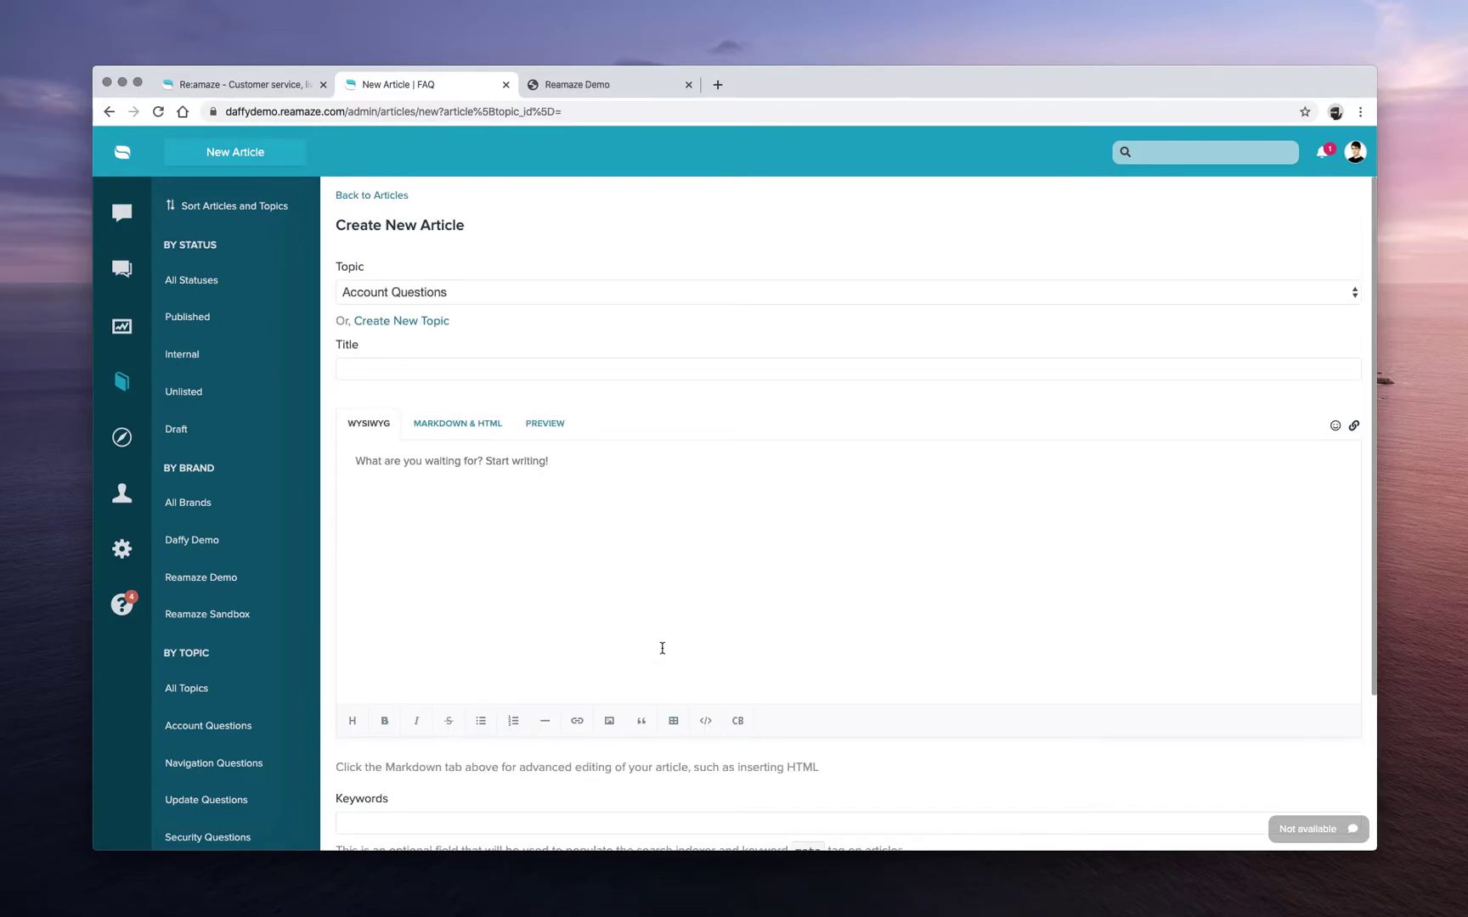
{"action": "scroll", "coordinate": [661, 648], "scroll_direction": "down", "scroll_amount": 5}
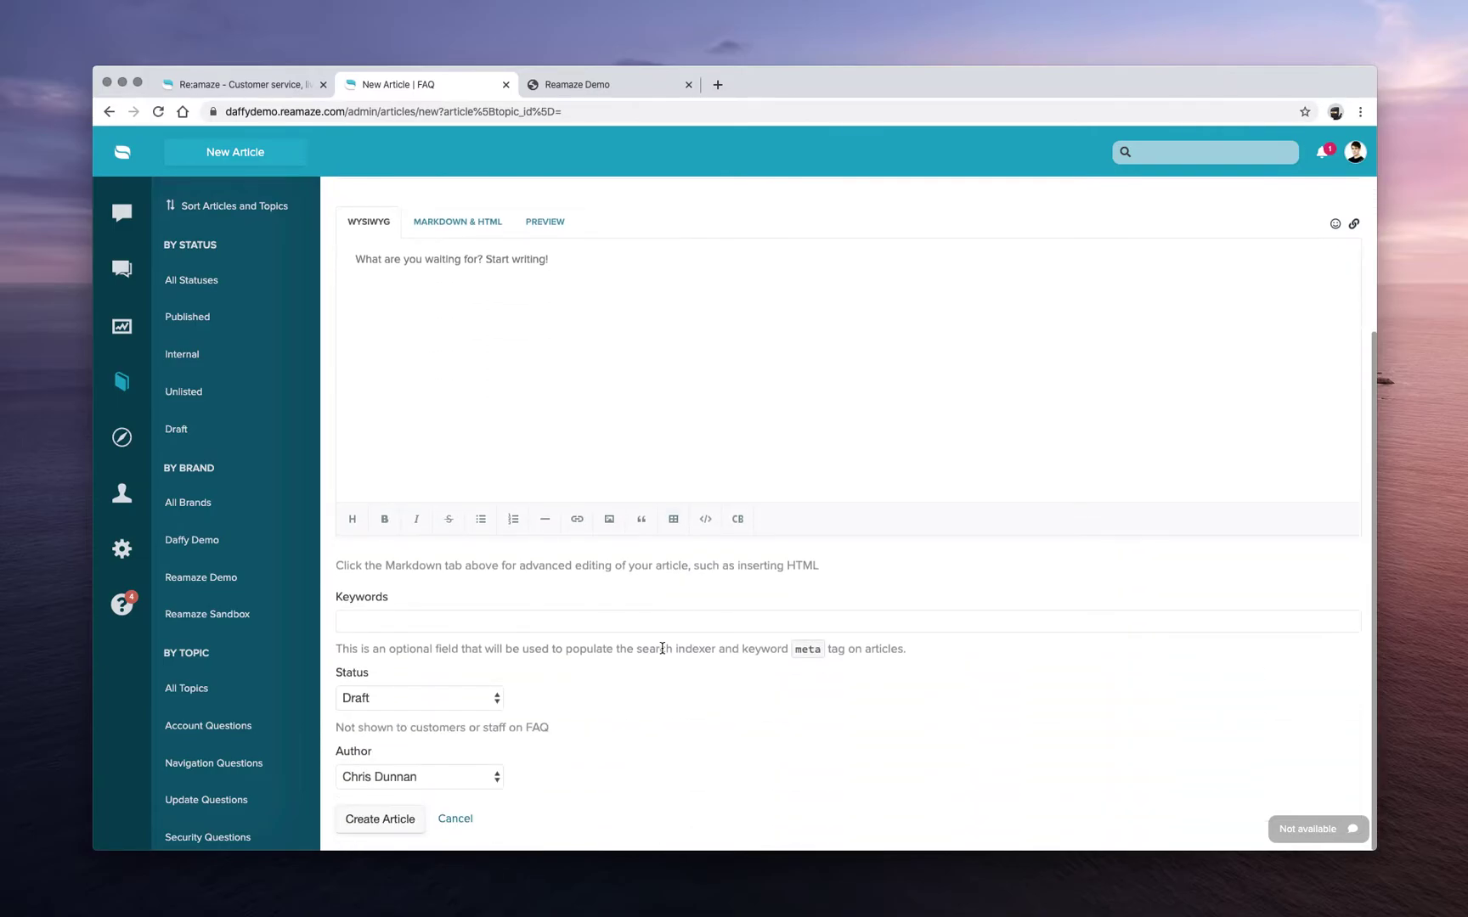
{"action": "scroll", "coordinate": [662, 648], "scroll_direction": "up", "scroll_amount": 5}
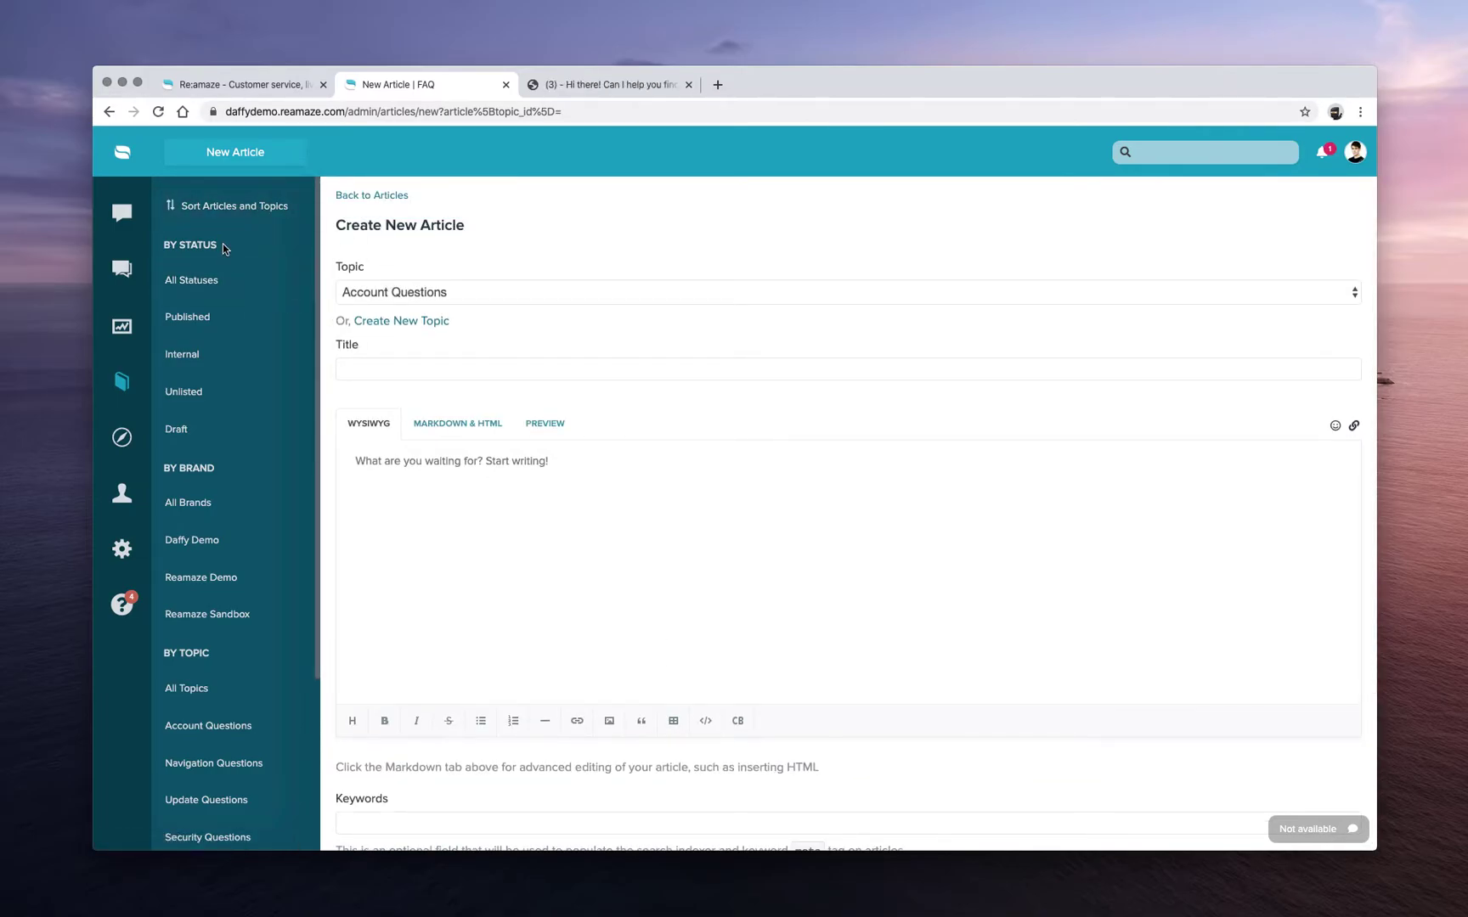
Step: View the Update Questions article order on the sorting page, then return to the articles list
{"action": "left_click", "coordinate": [215, 210]}
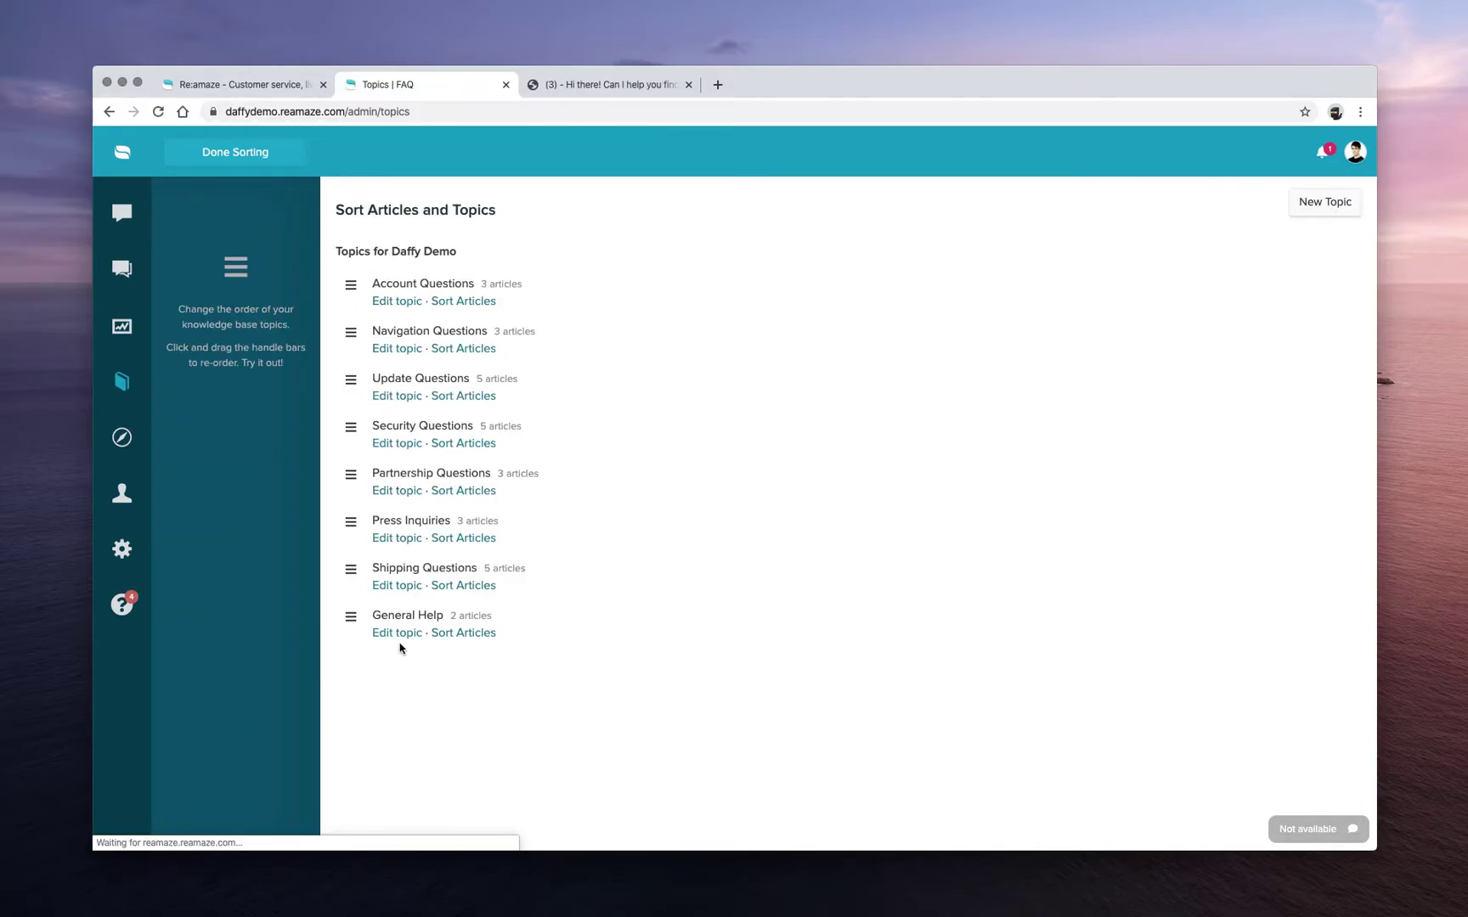
{"action": "left_click", "coordinate": [452, 396]}
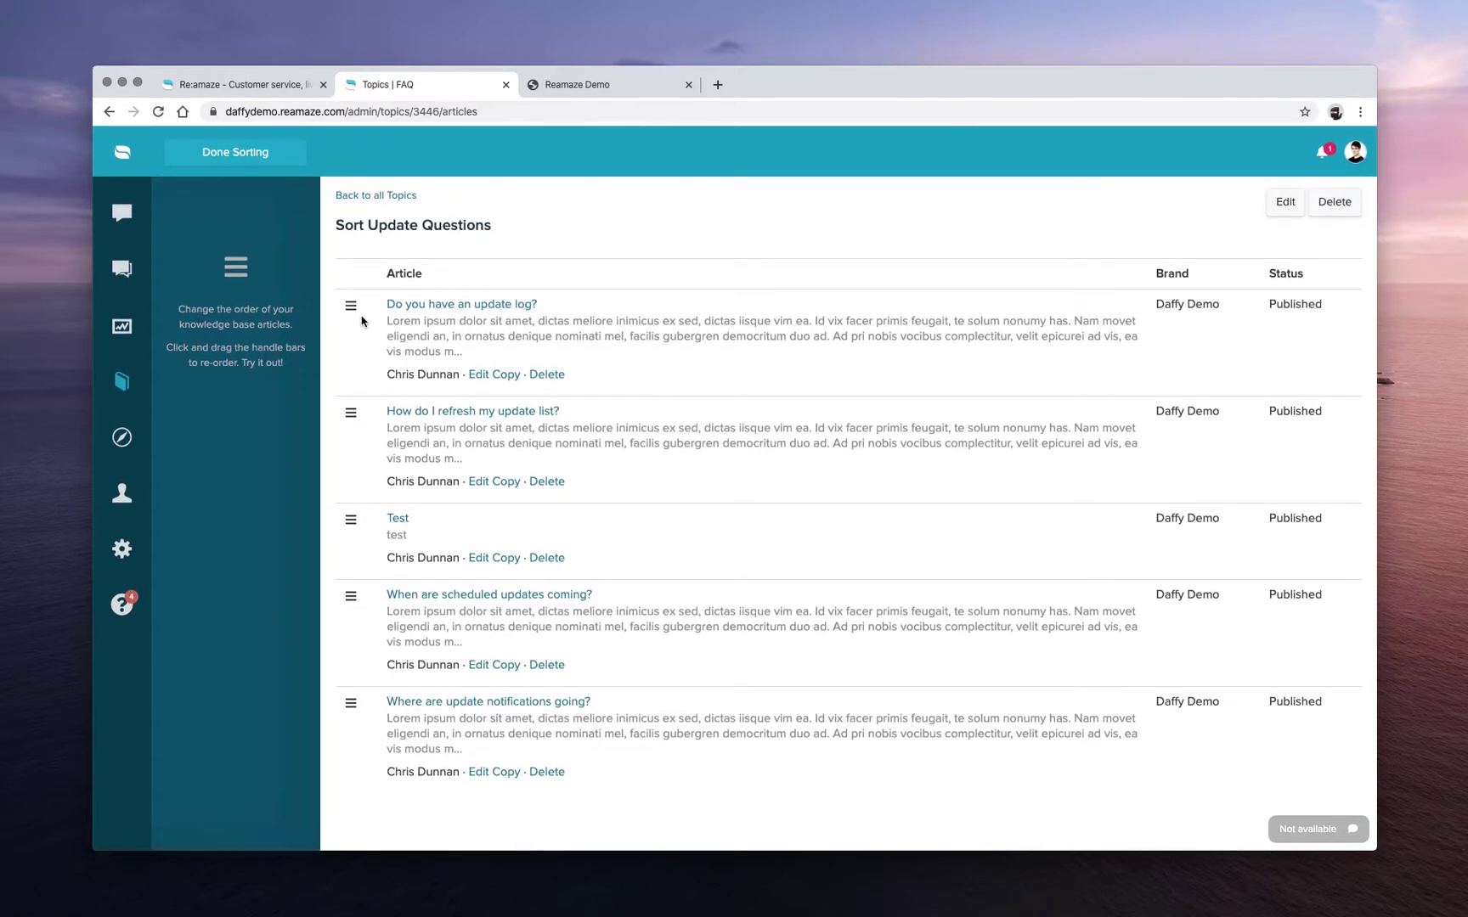
{"action": "left_click", "coordinate": [247, 159]}
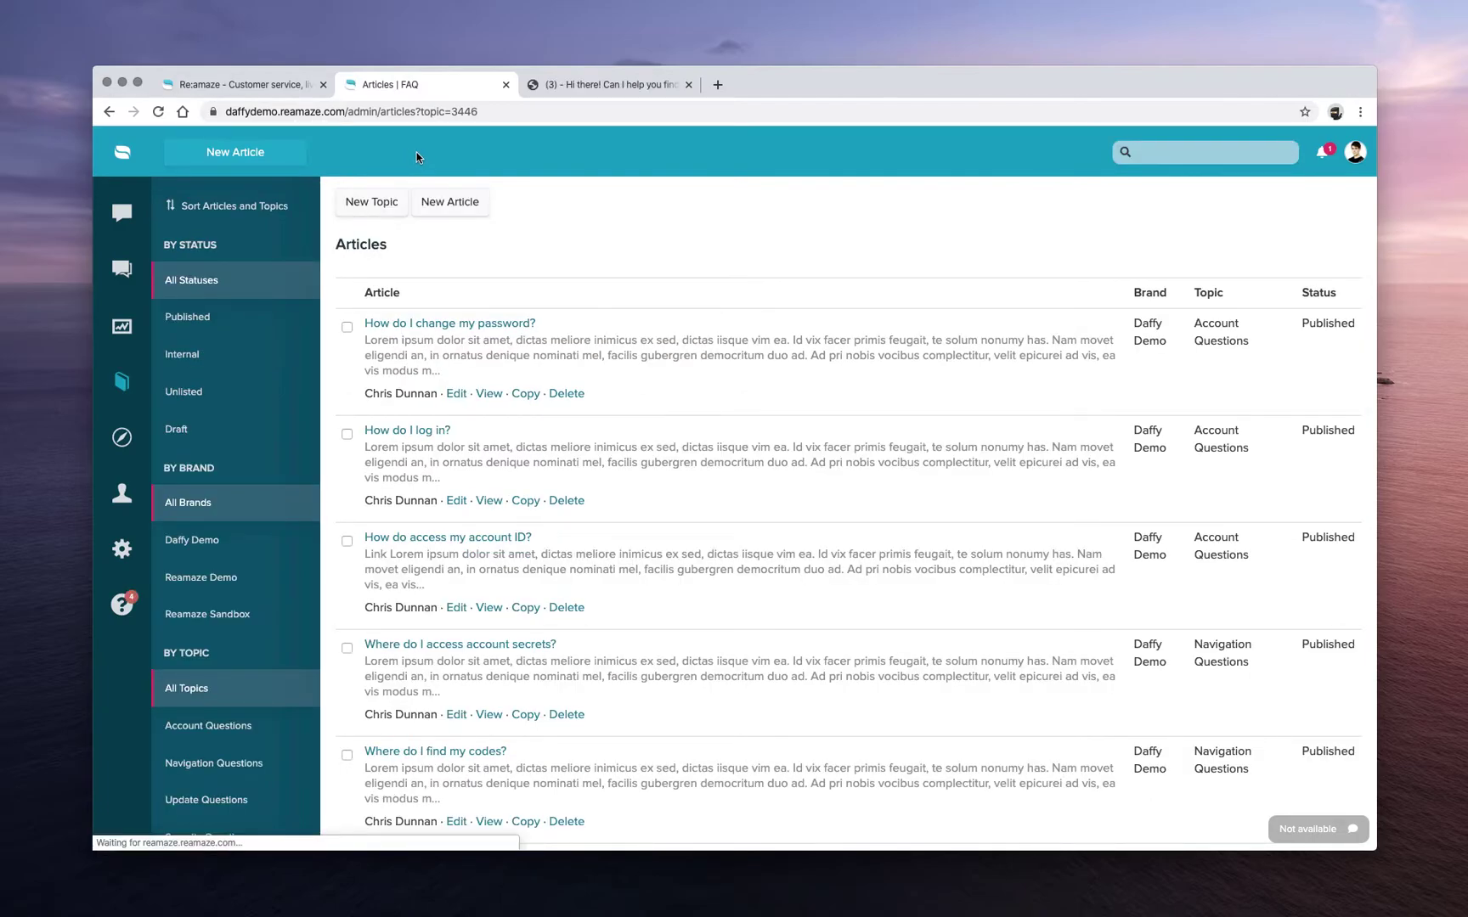
Step: Load the daffydemo.reamaze.com help center in a new browser tab
{"action": "left_click", "coordinate": [716, 86]}
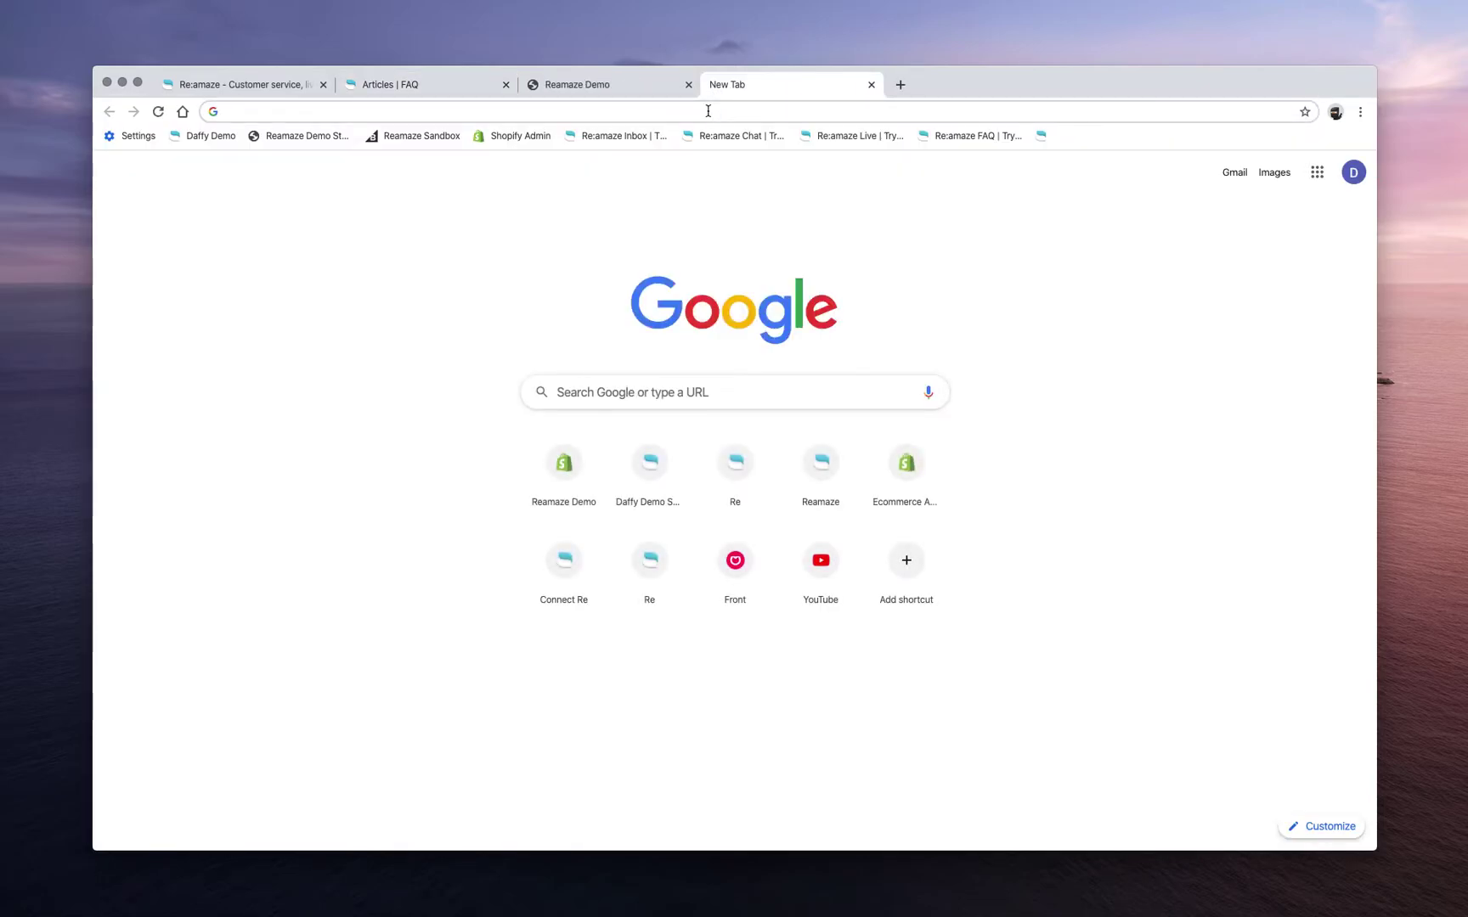
{"action": "type", "text": "daf"}
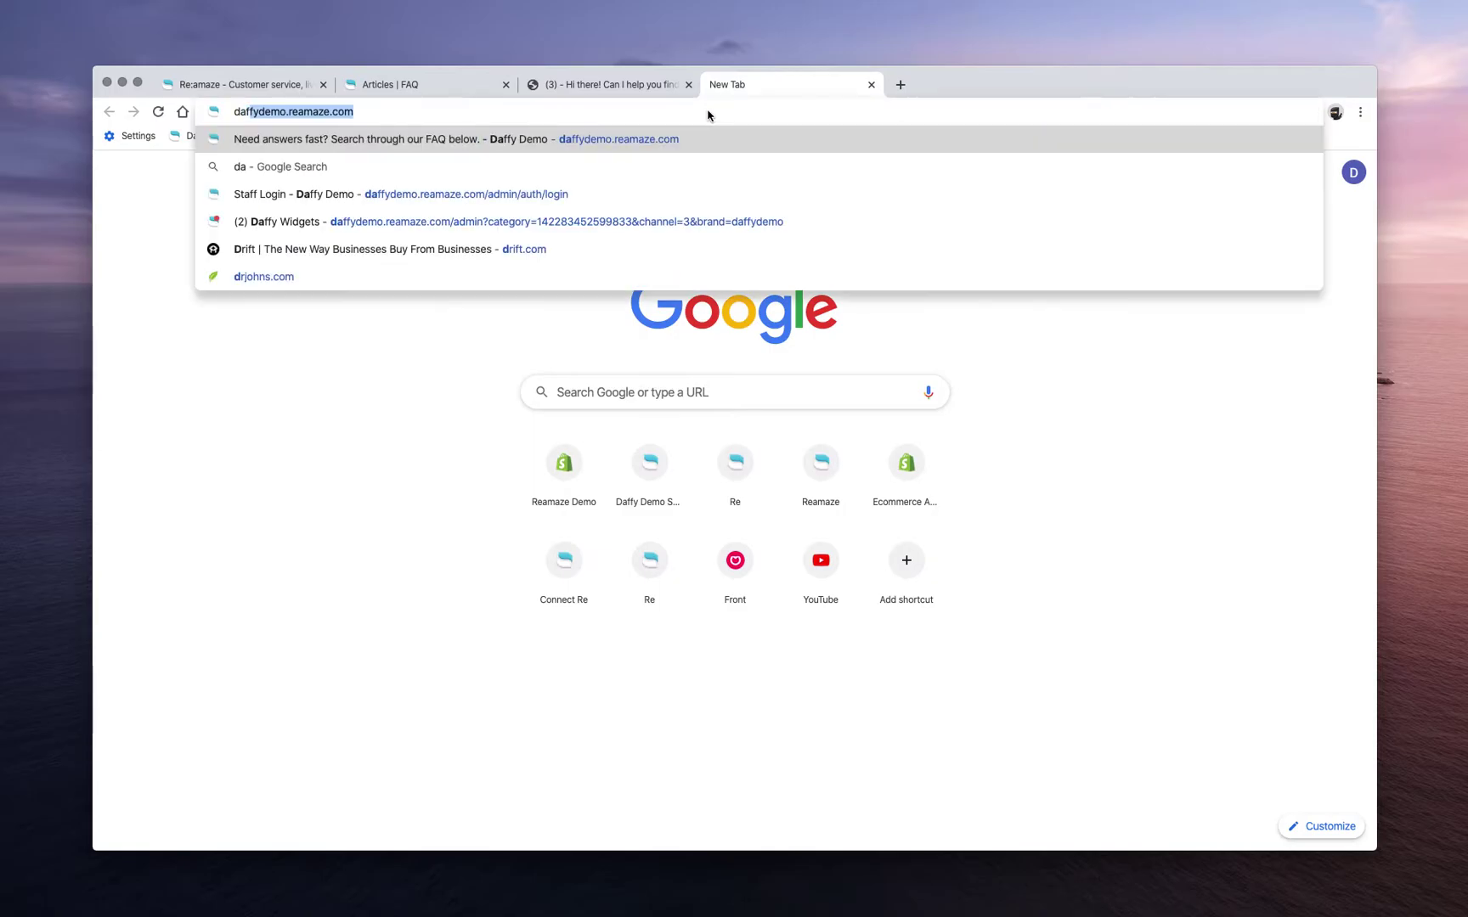
{"action": "key", "text": "Return"}
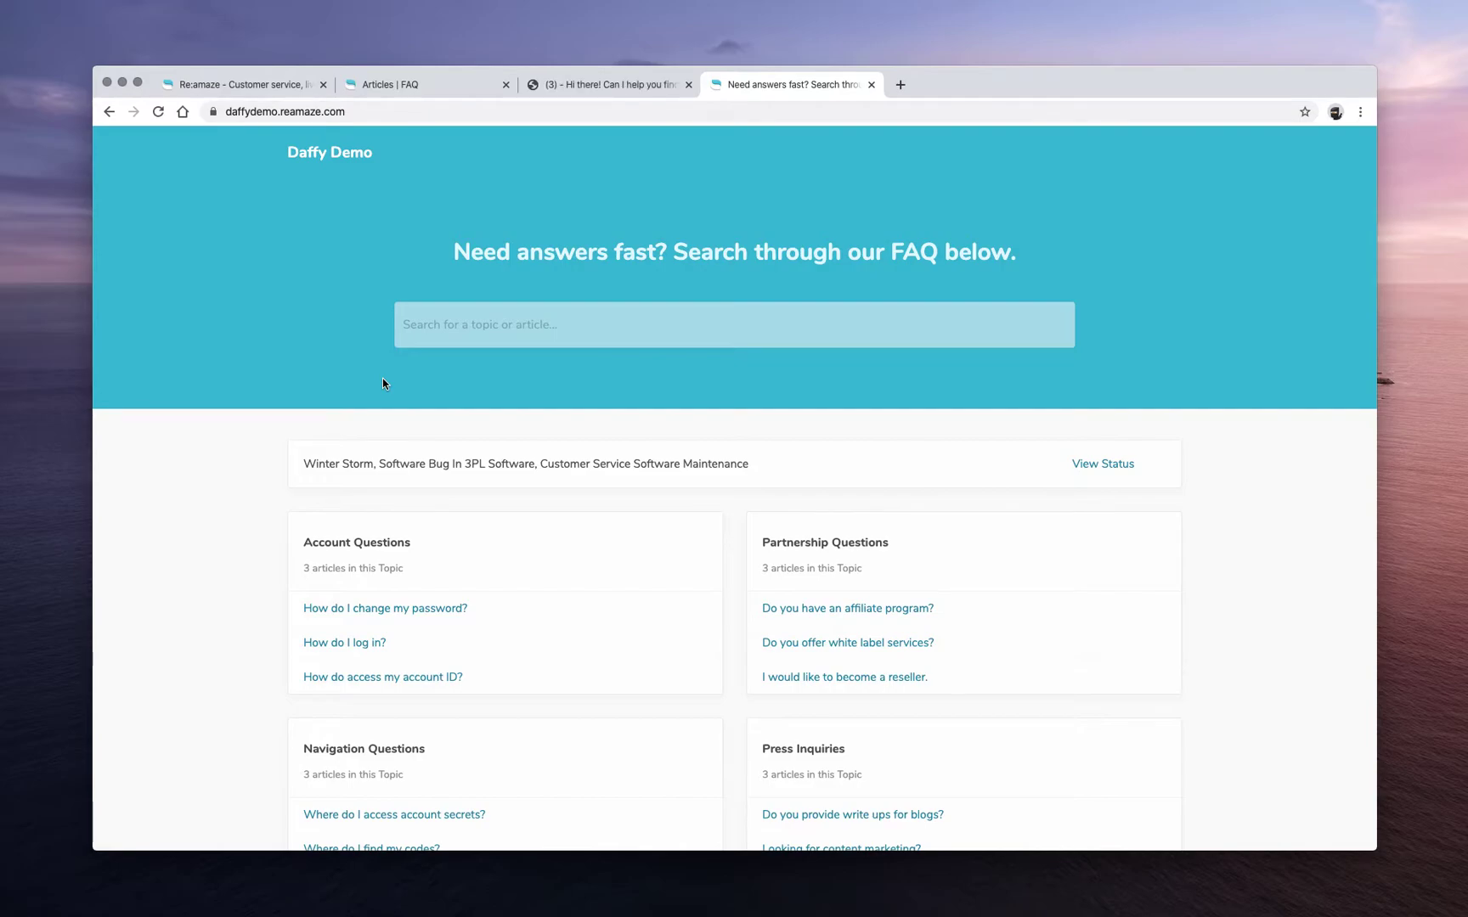
{"action": "left_click", "coordinate": [317, 108]}
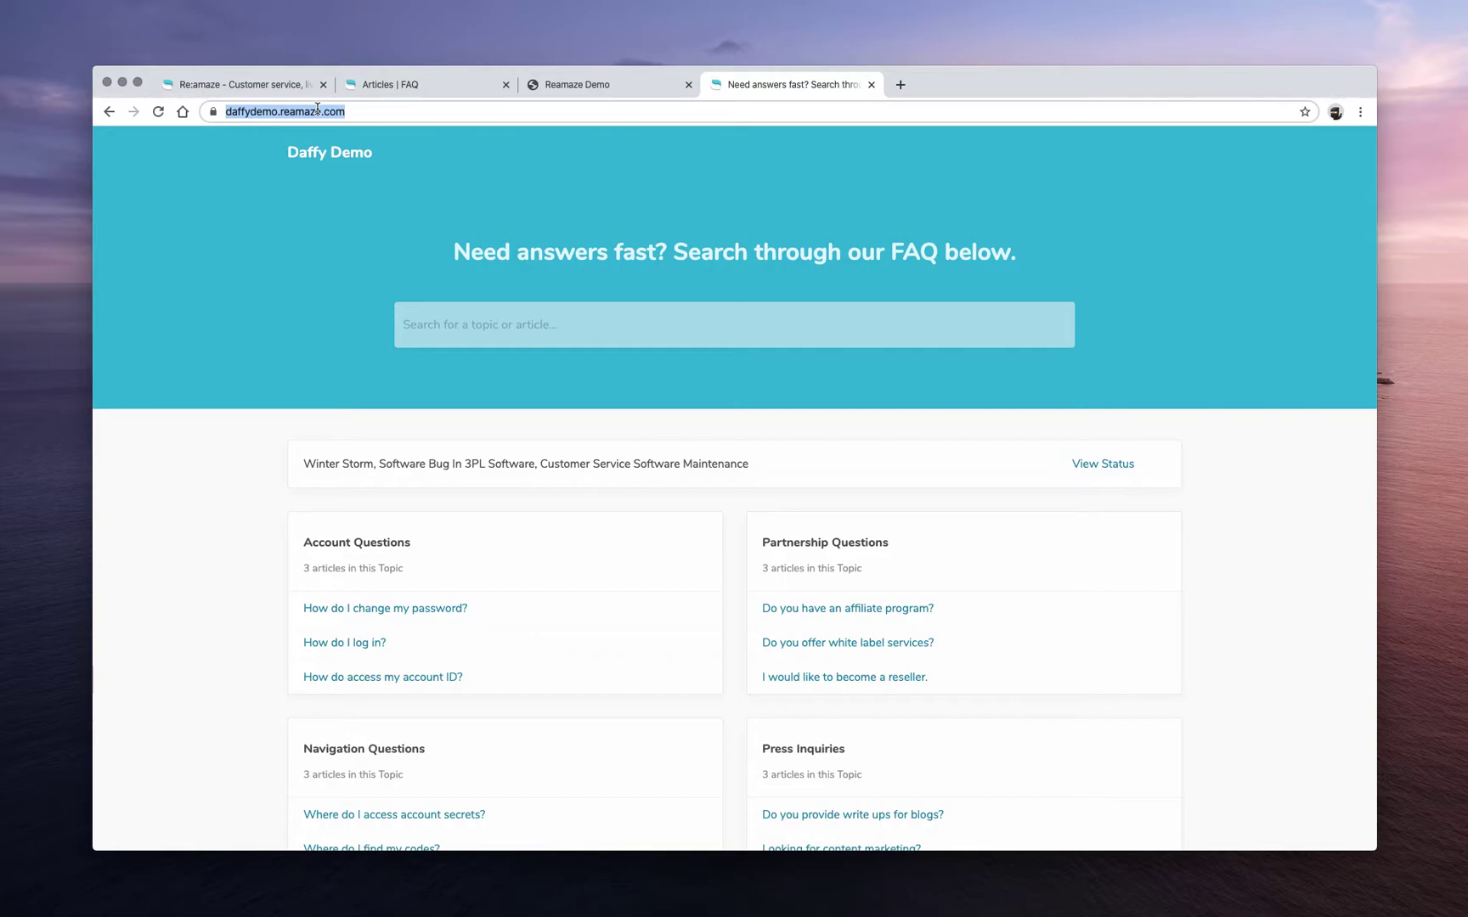
{"action": "left_click", "coordinate": [318, 111]}
{"action": "left_click", "coordinate": [236, 278]}
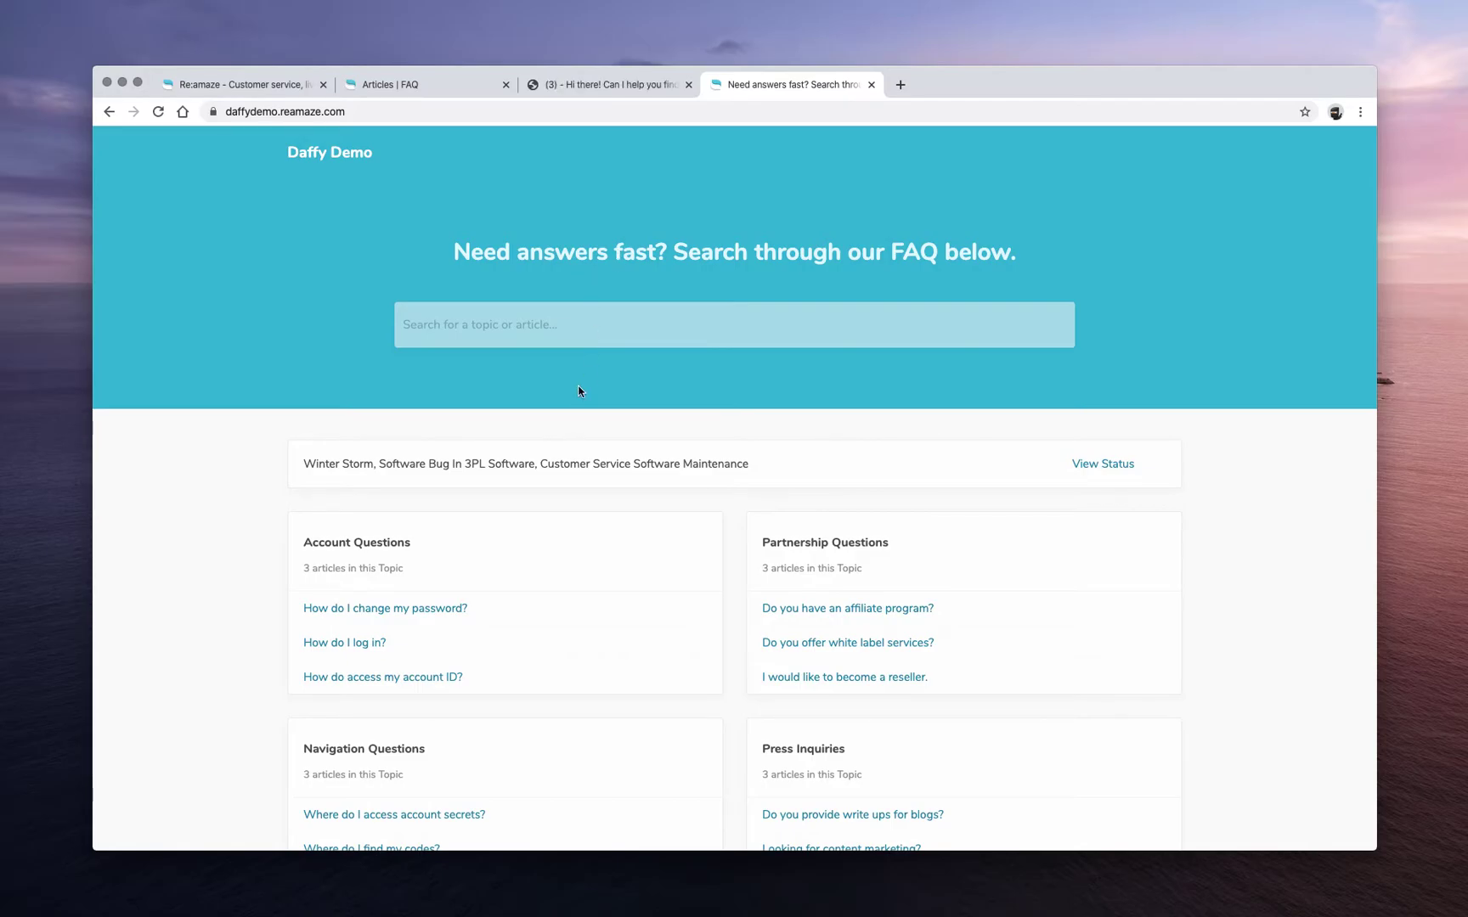
Step: Scroll the help center home and open the Account Questions topic
{"action": "scroll", "coordinate": [579, 391], "scroll_direction": "down", "scroll_amount": 2}
{"action": "scroll", "coordinate": [579, 391], "scroll_direction": "down", "scroll_amount": 3}
{"action": "scroll", "coordinate": [580, 390], "scroll_direction": "down", "scroll_amount": 4}
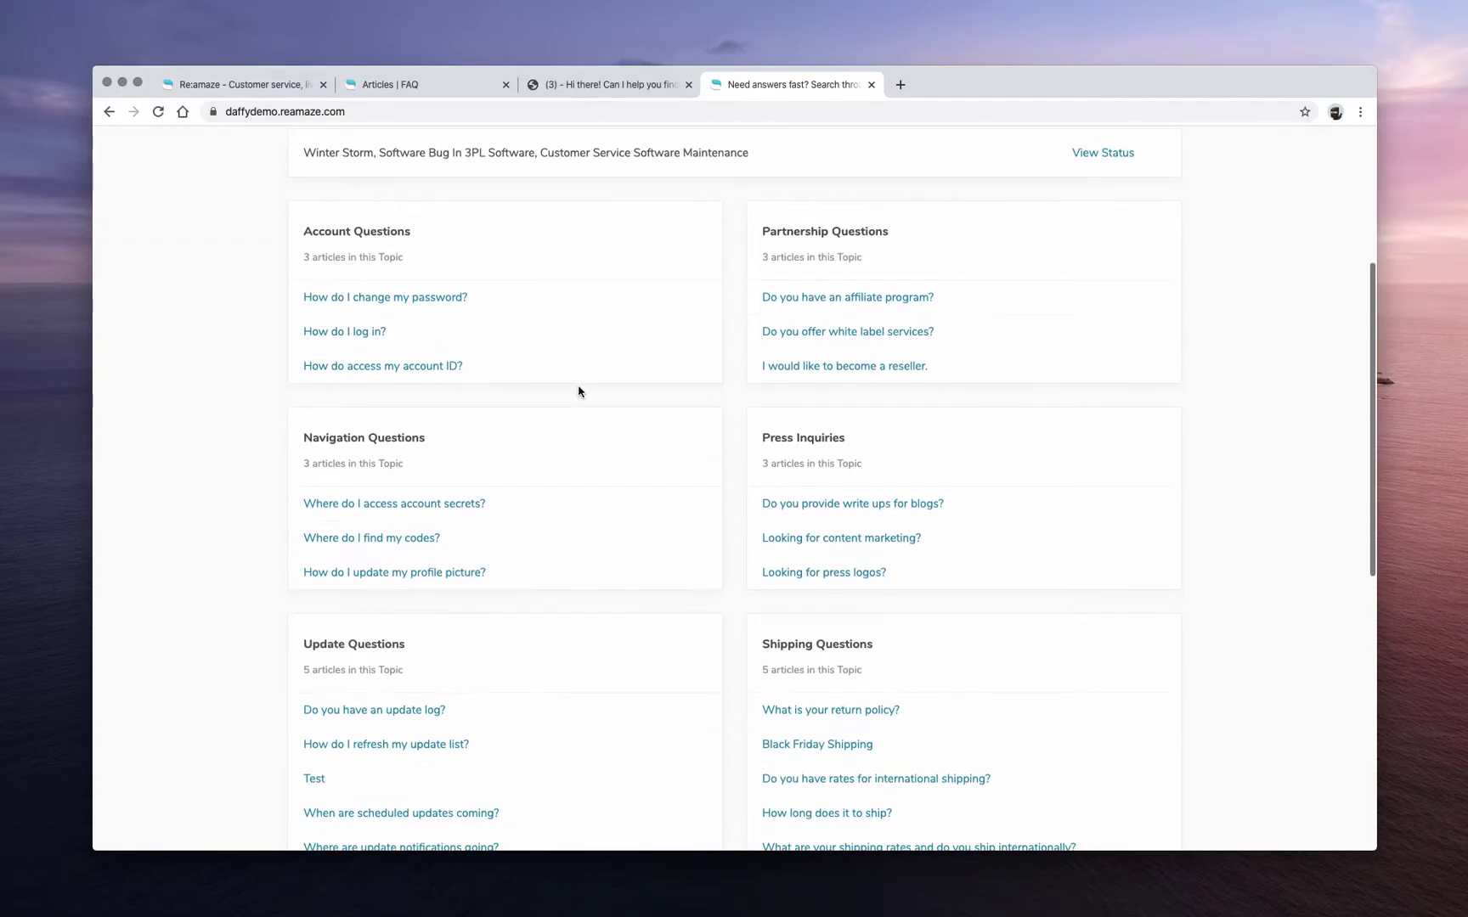
{"action": "scroll", "coordinate": [580, 392], "scroll_direction": "up", "scroll_amount": 8}
{"action": "scroll", "coordinate": [576, 398], "scroll_direction": "down", "scroll_amount": 1}
{"action": "scroll", "coordinate": [561, 513], "scroll_direction": "down", "scroll_amount": 5}
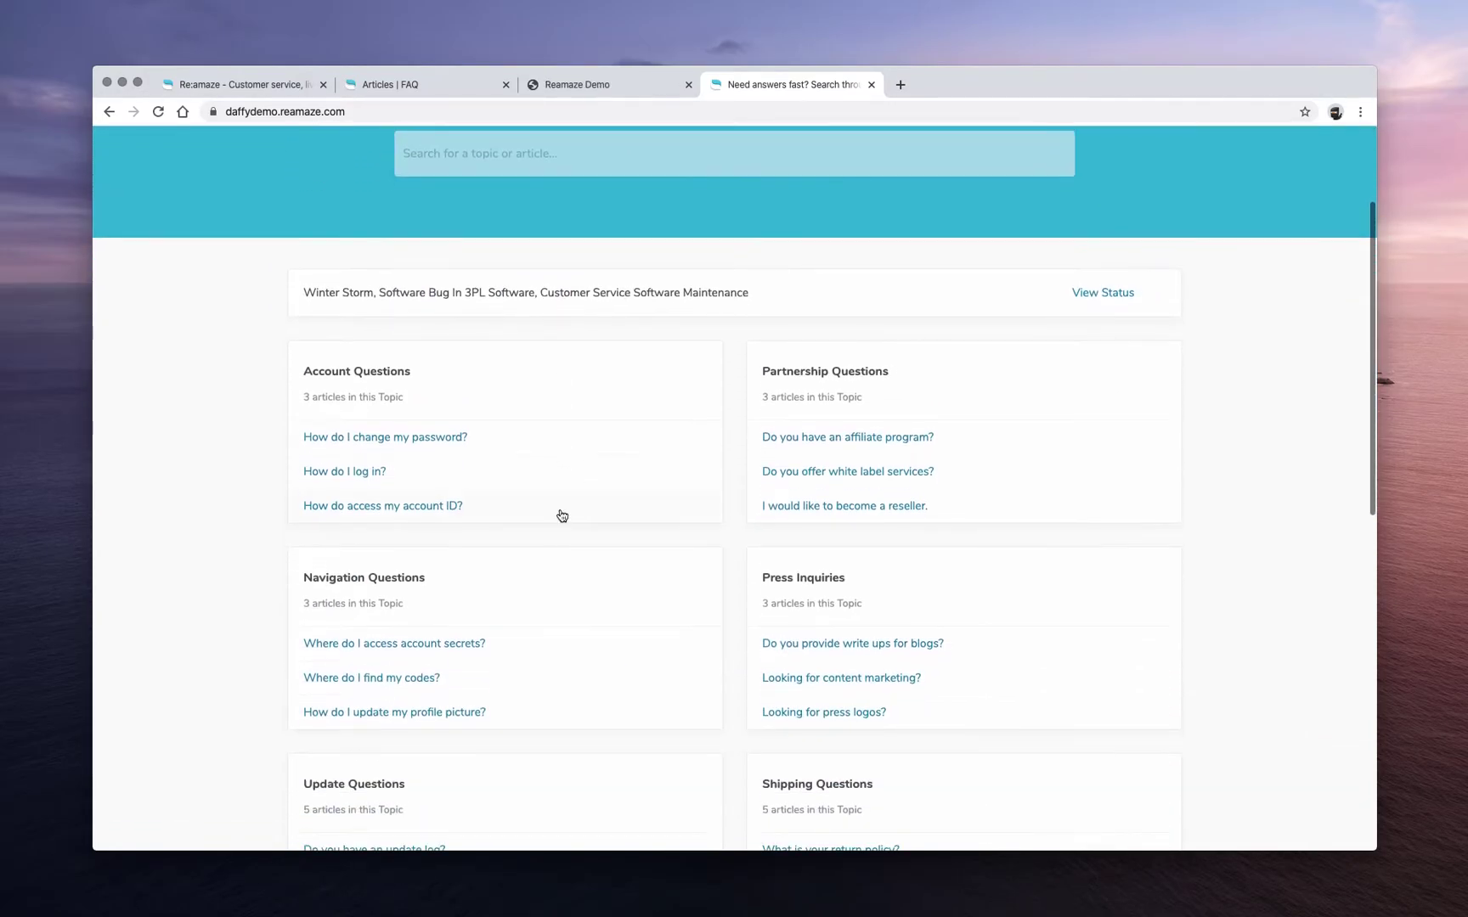
{"action": "left_click", "coordinate": [347, 375]}
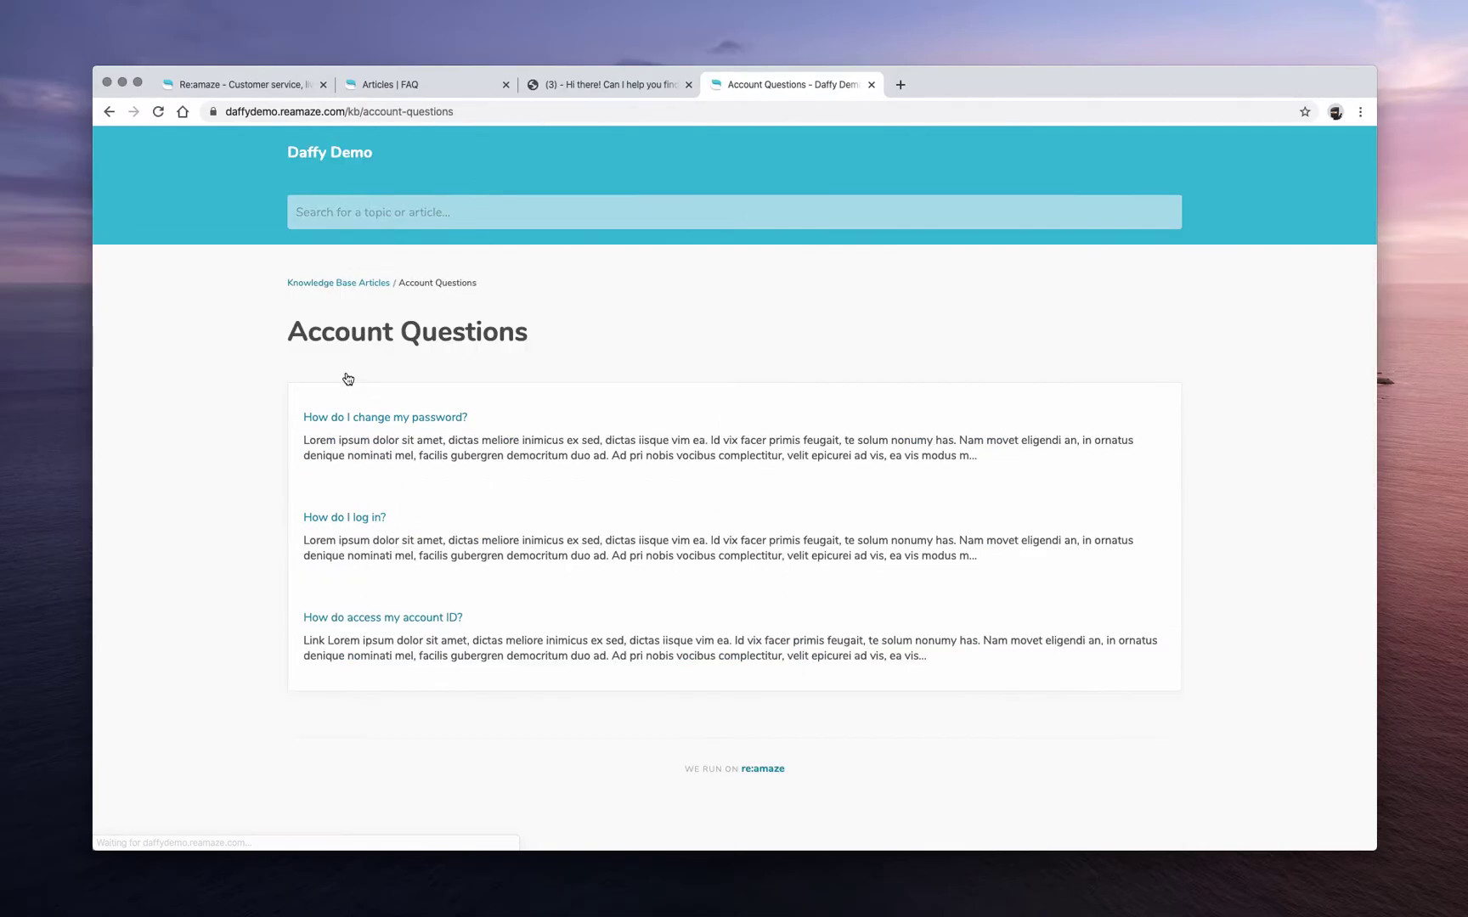
Step: Read the 'How do I change my password?' article and its Next Article in Topic section
{"action": "left_click", "coordinate": [361, 417]}
{"action": "scroll", "coordinate": [361, 421], "scroll_direction": "down", "scroll_amount": 3}
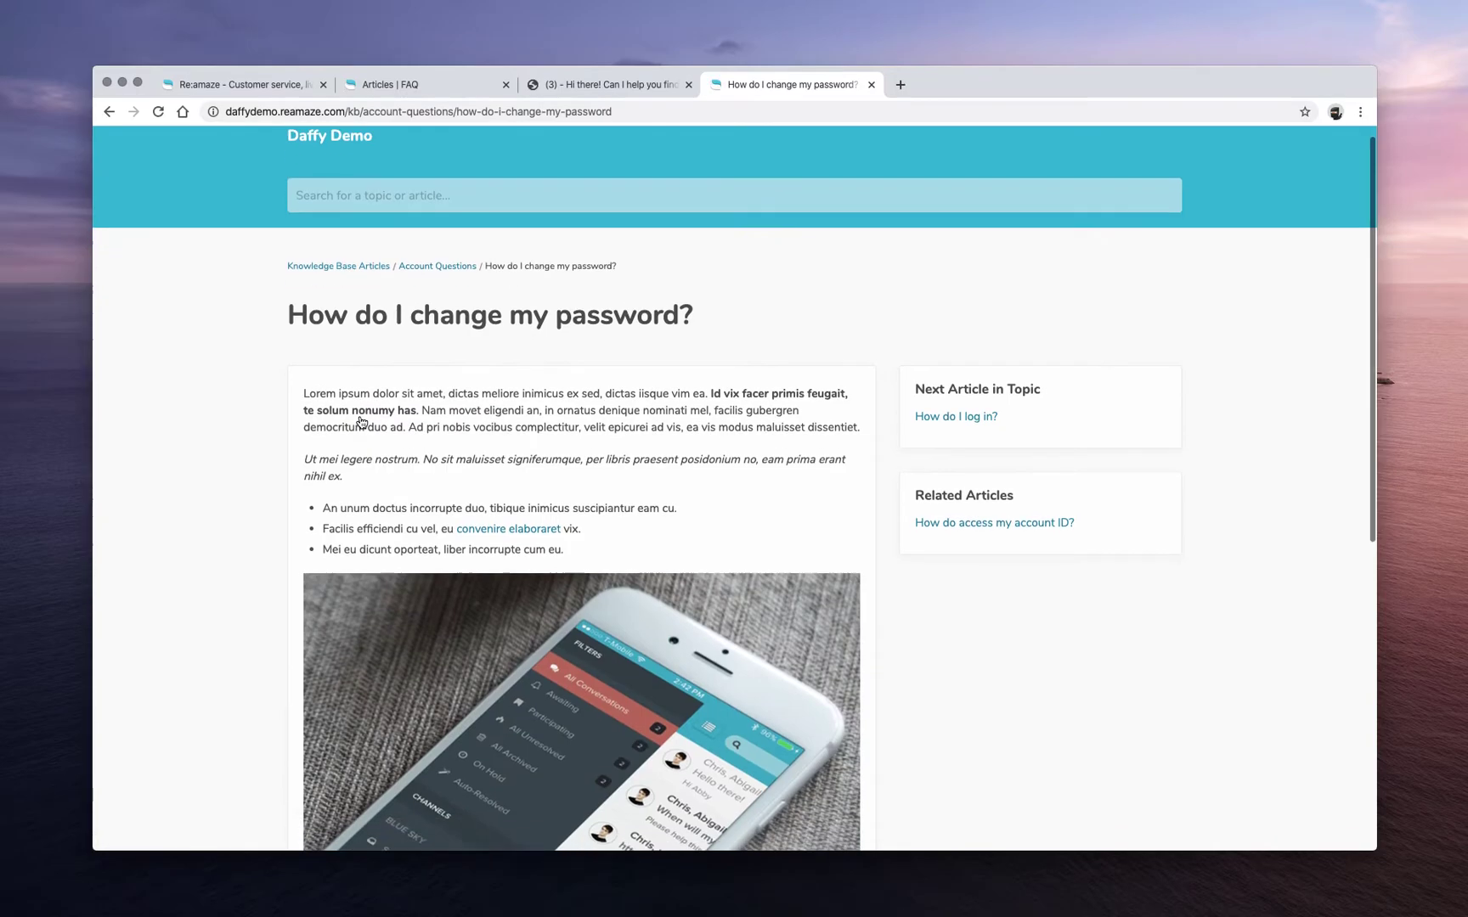
{"action": "scroll", "coordinate": [960, 350], "scroll_direction": "up", "scroll_amount": 2}
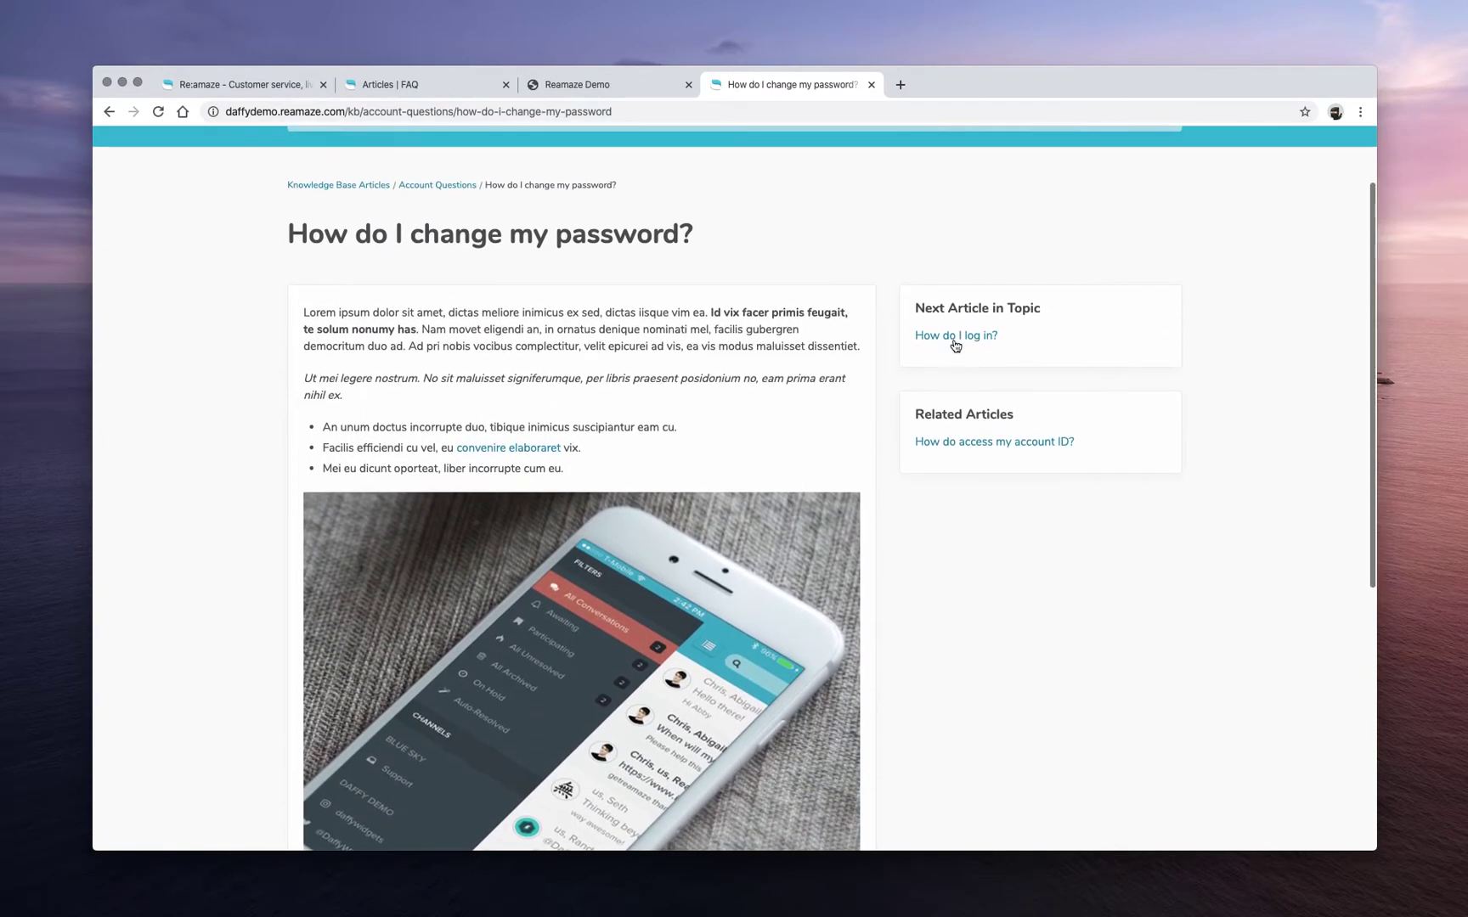
{"action": "left_click_drag", "start_coordinate": [923, 311], "coordinate": [1055, 321]}
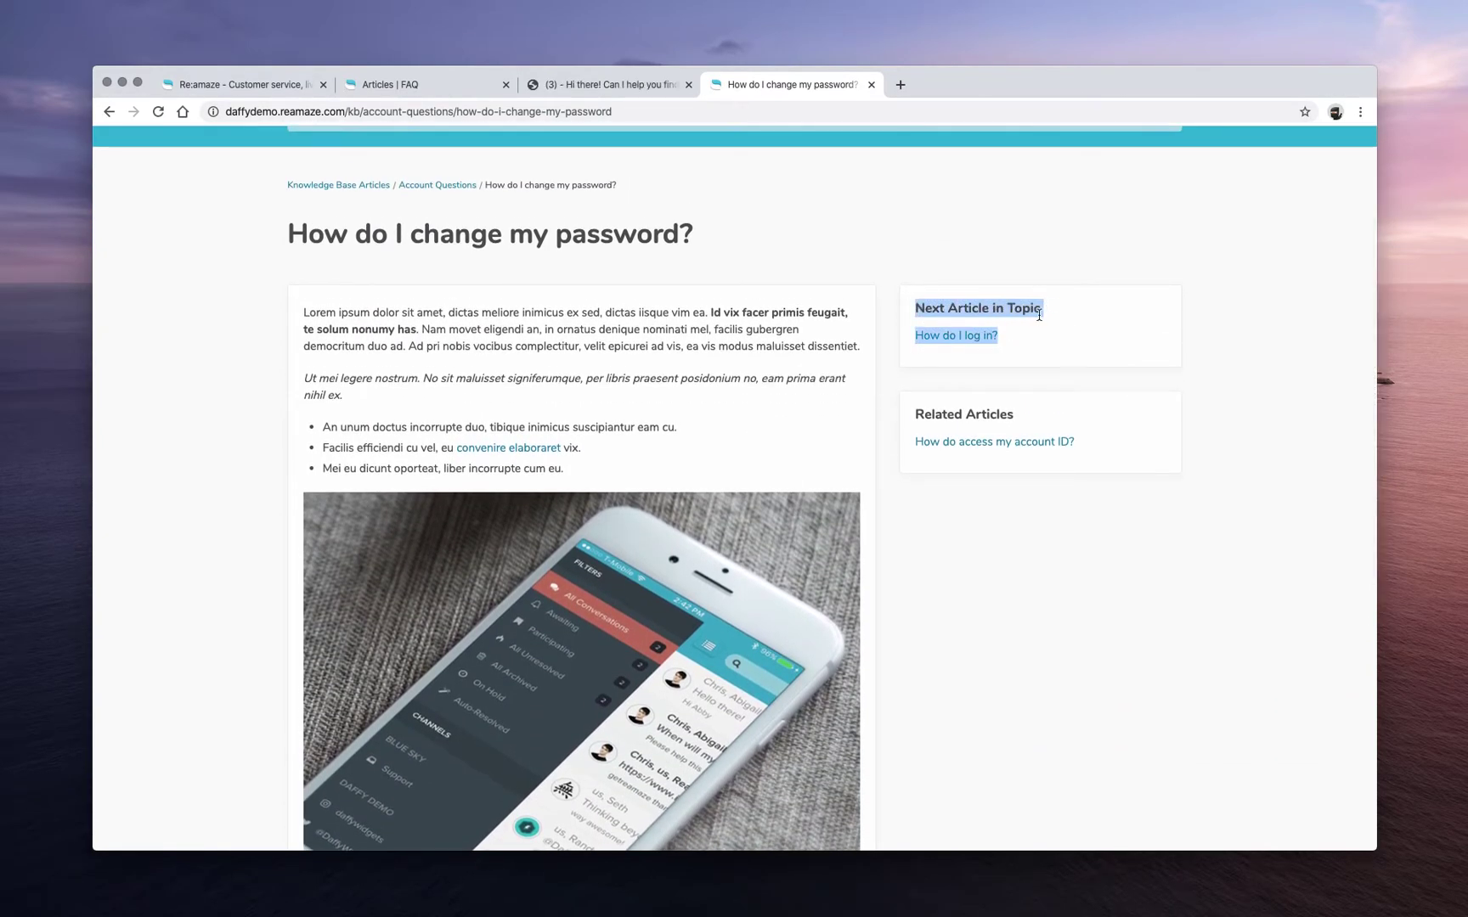
{"action": "left_click", "coordinate": [1038, 311]}
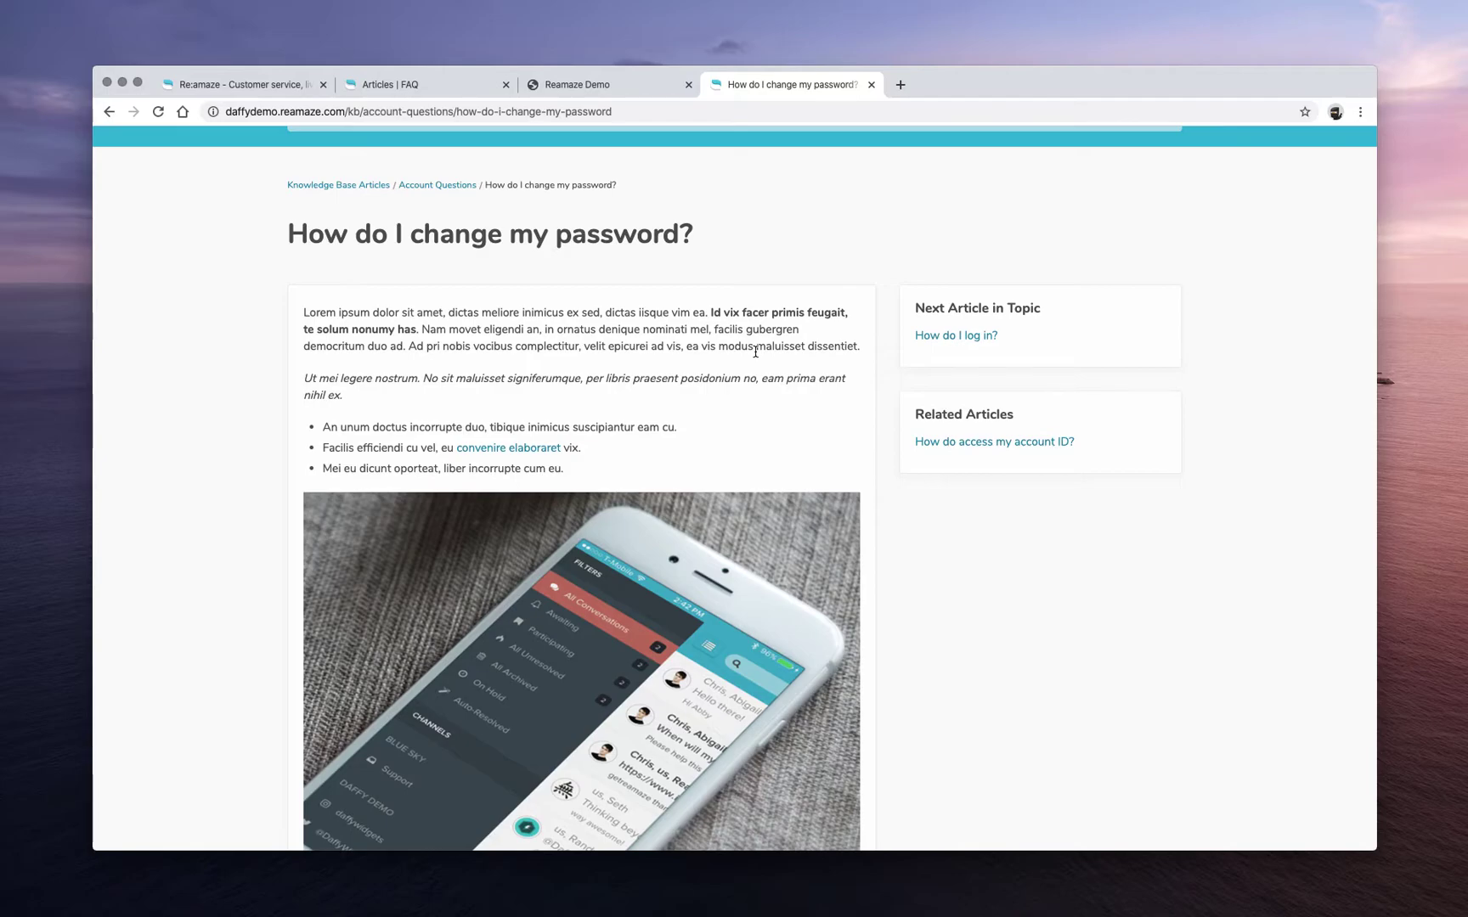
{"action": "scroll", "coordinate": [755, 350], "scroll_direction": "left", "scroll_amount": 5}
{"action": "scroll", "coordinate": [756, 350], "scroll_direction": "left", "scroll_amount": 5}
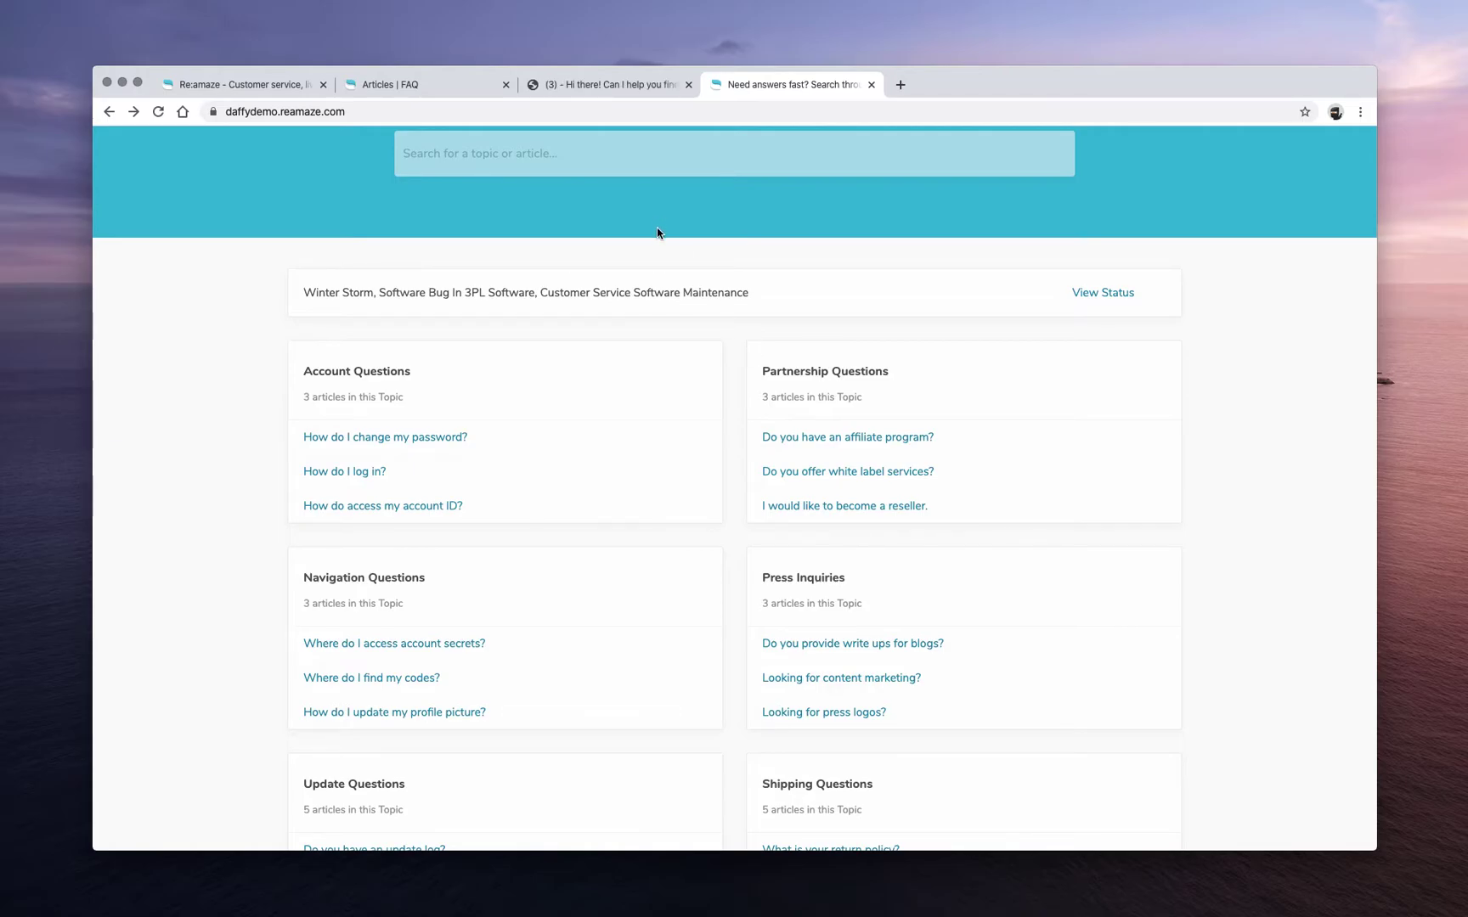
Step: Switch over to the Reamaze Demo store tab
{"action": "left_click", "coordinate": [612, 85]}
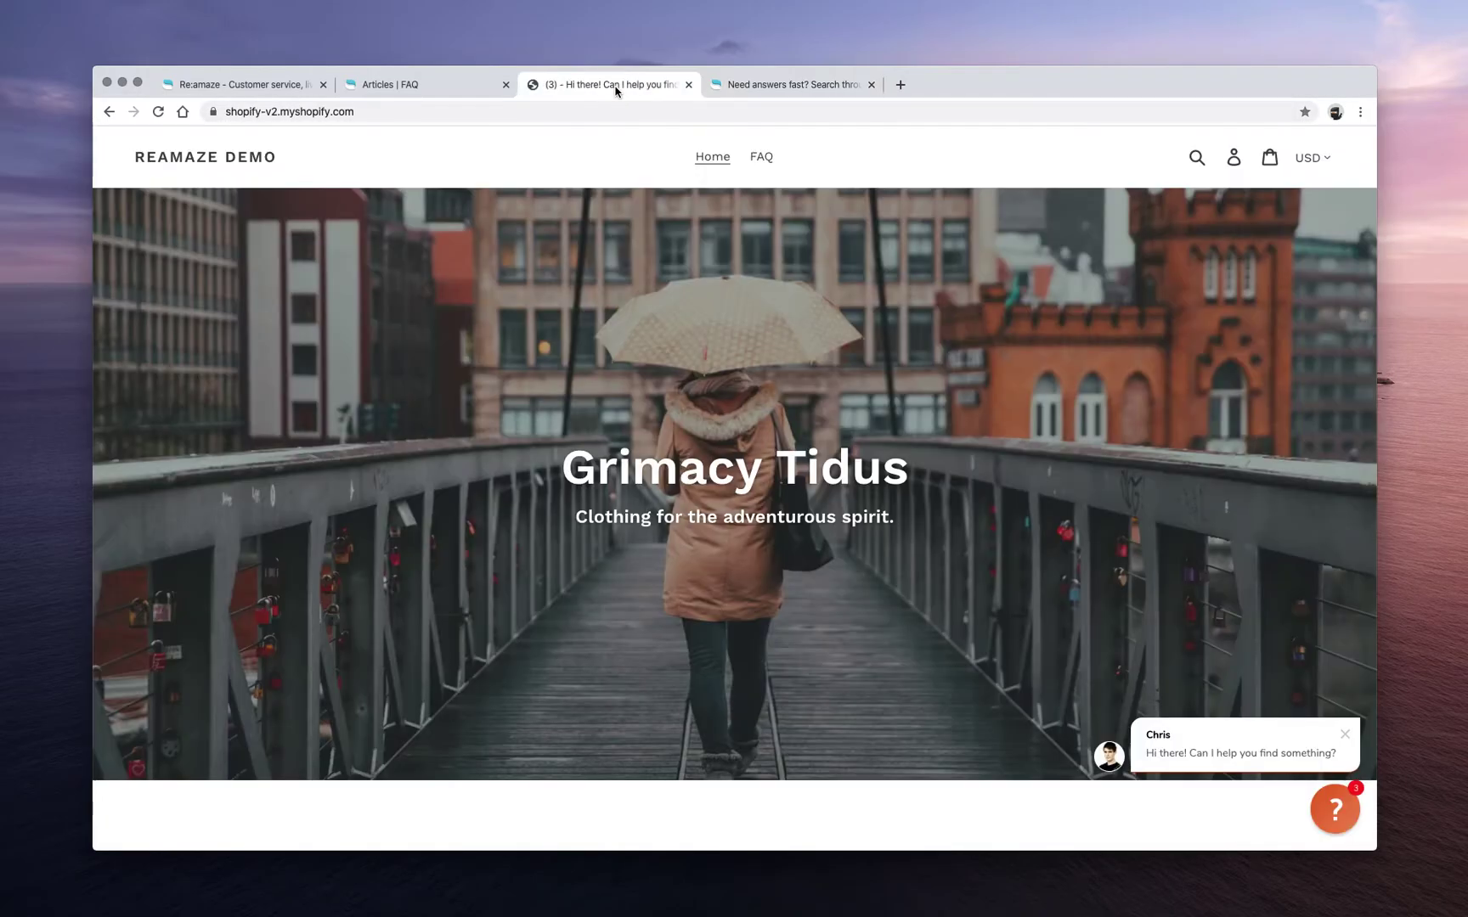
{"action": "left_click", "coordinate": [720, 83]}
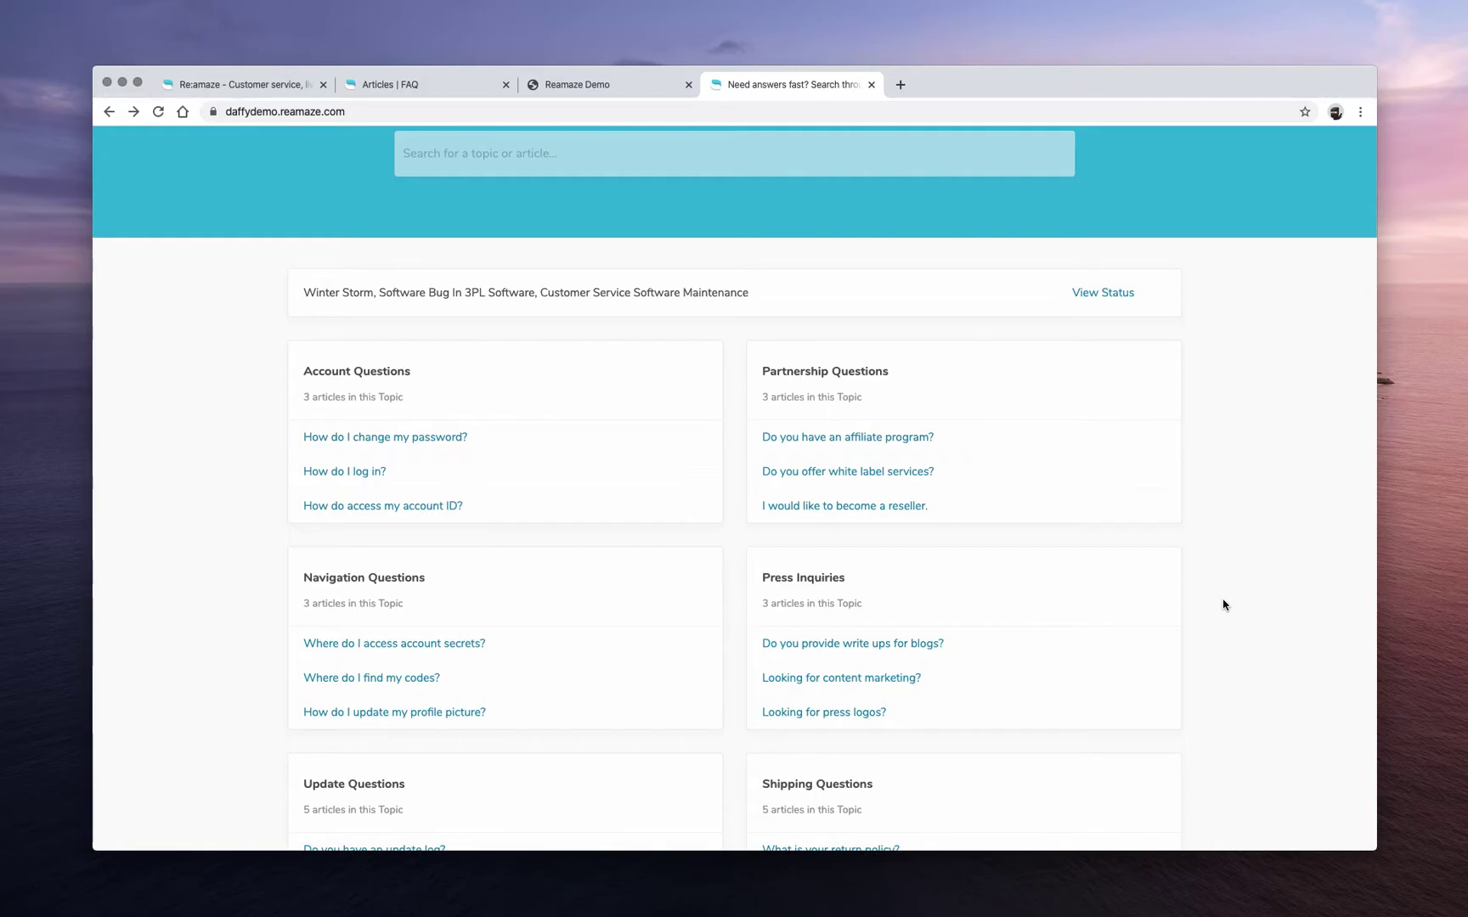
{"action": "scroll", "coordinate": [1224, 605], "scroll_direction": "up", "scroll_amount": 3}
{"action": "left_click", "coordinate": [590, 89]}
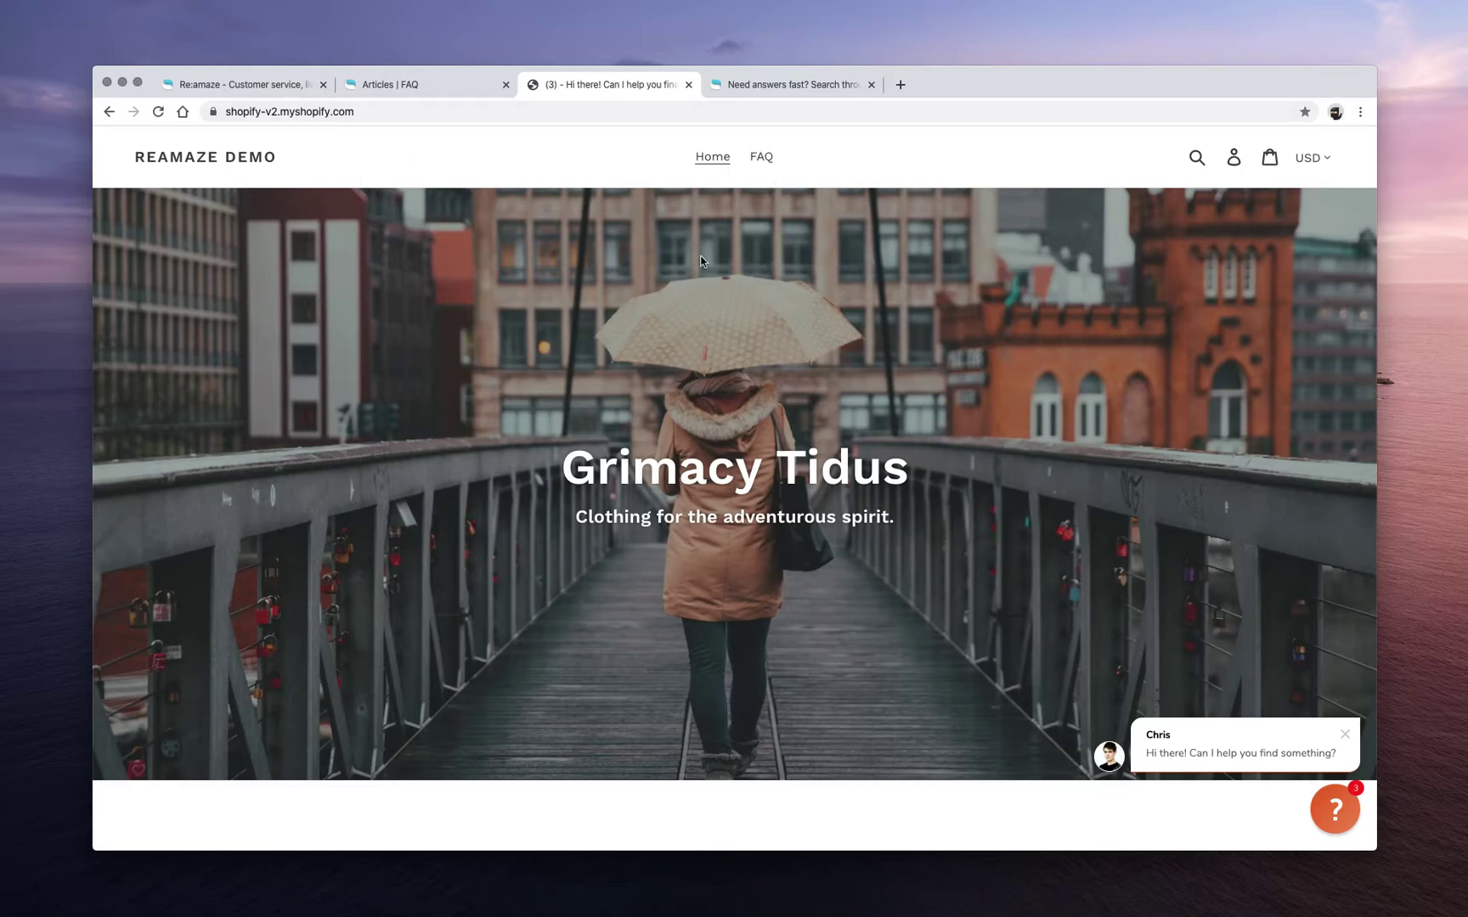
Step: Open the store's FAQ page and scroll through its embedded help-center topics and articles
{"action": "left_click", "coordinate": [761, 164]}
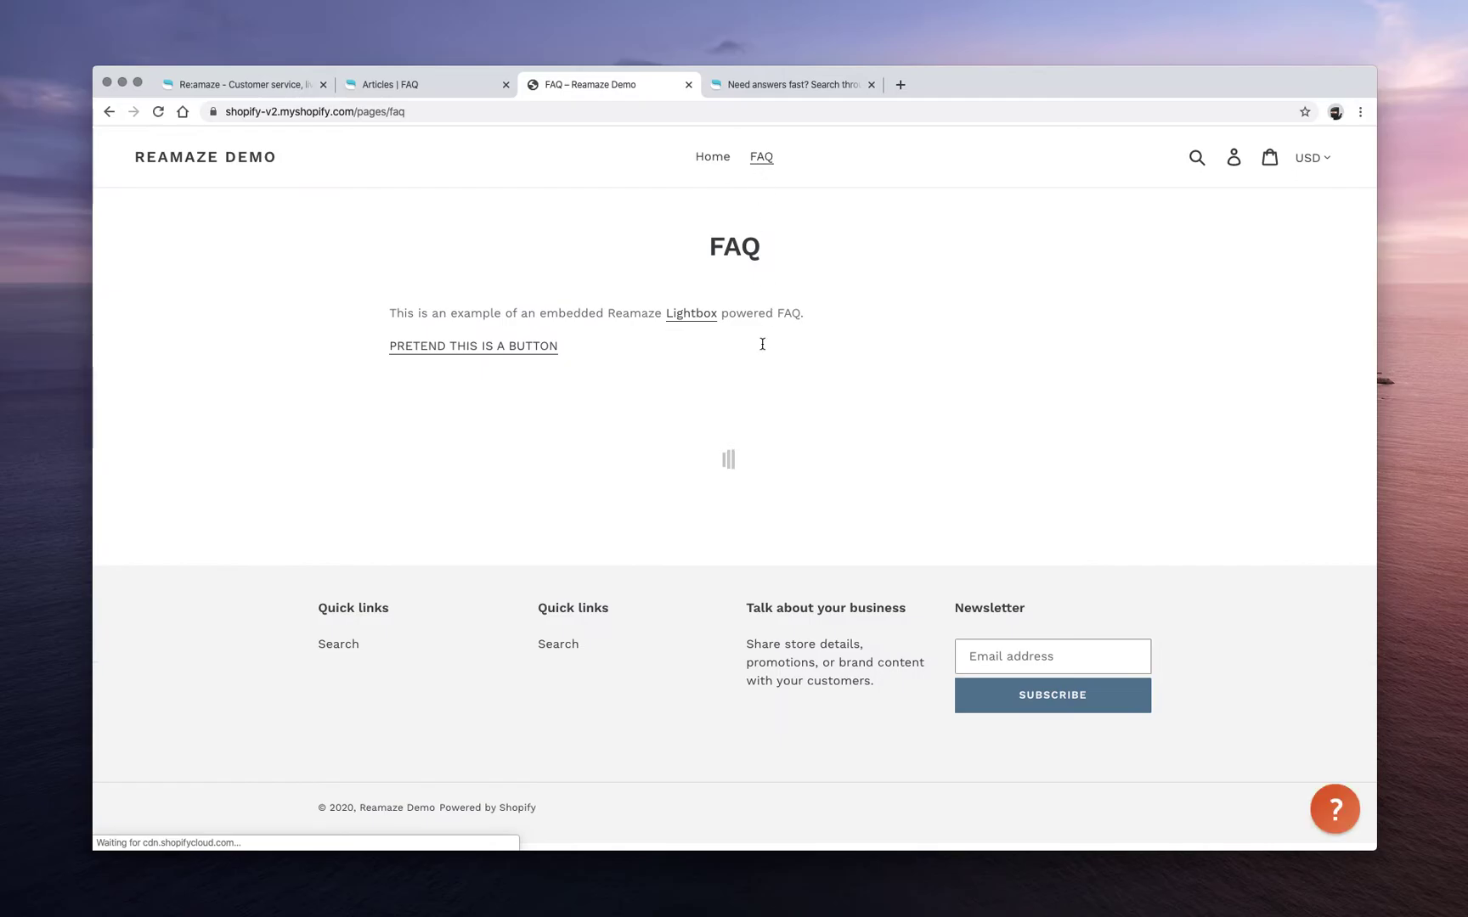
{"action": "scroll", "coordinate": [725, 507], "scroll_direction": "down", "scroll_amount": 12}
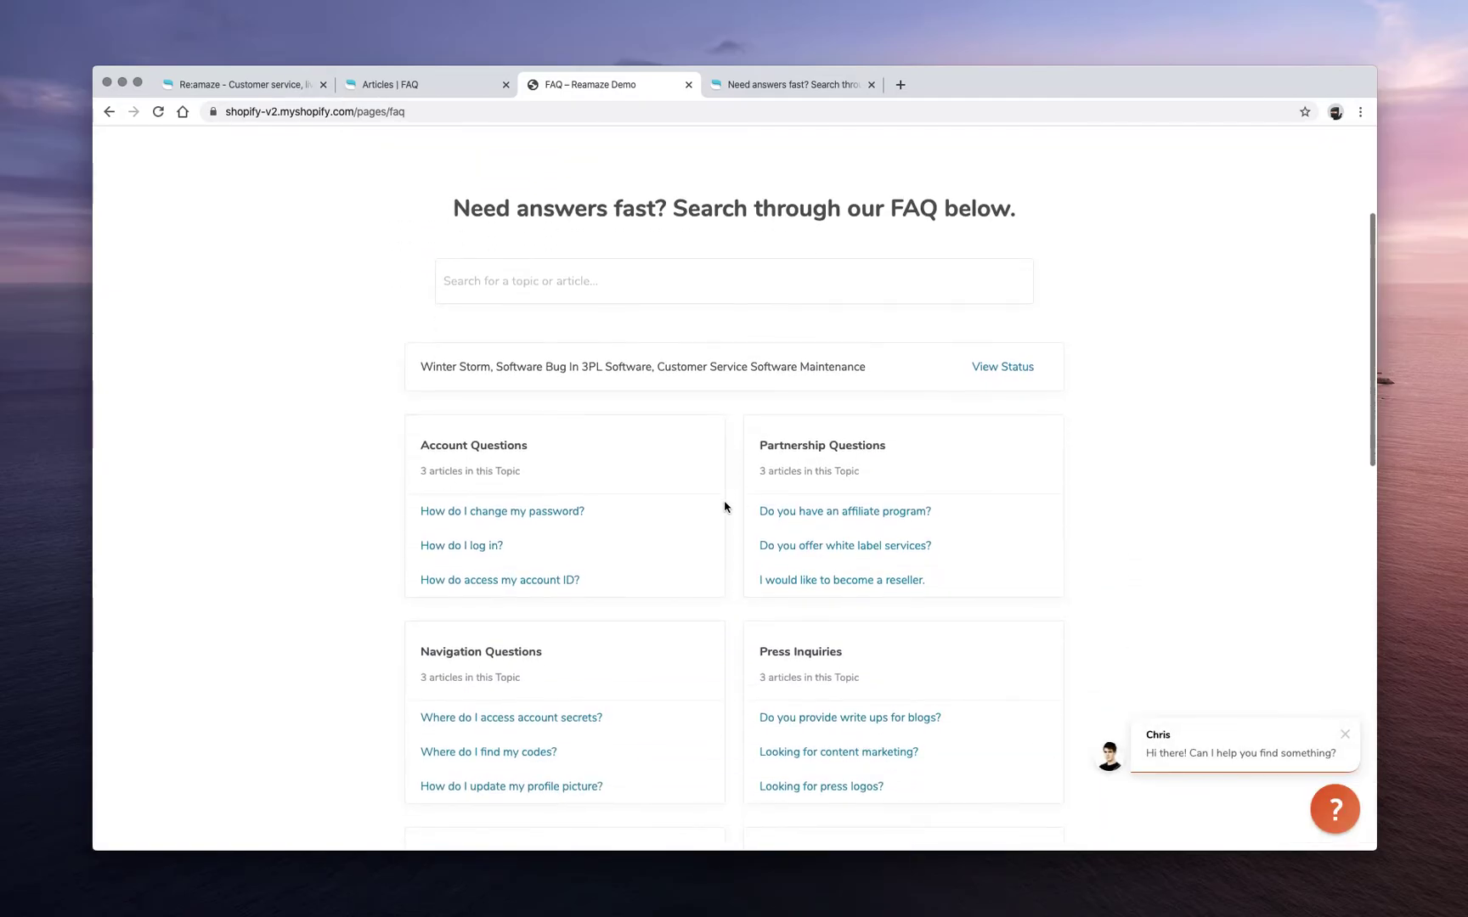
{"action": "scroll", "coordinate": [725, 507], "scroll_direction": "up", "scroll_amount": 15}
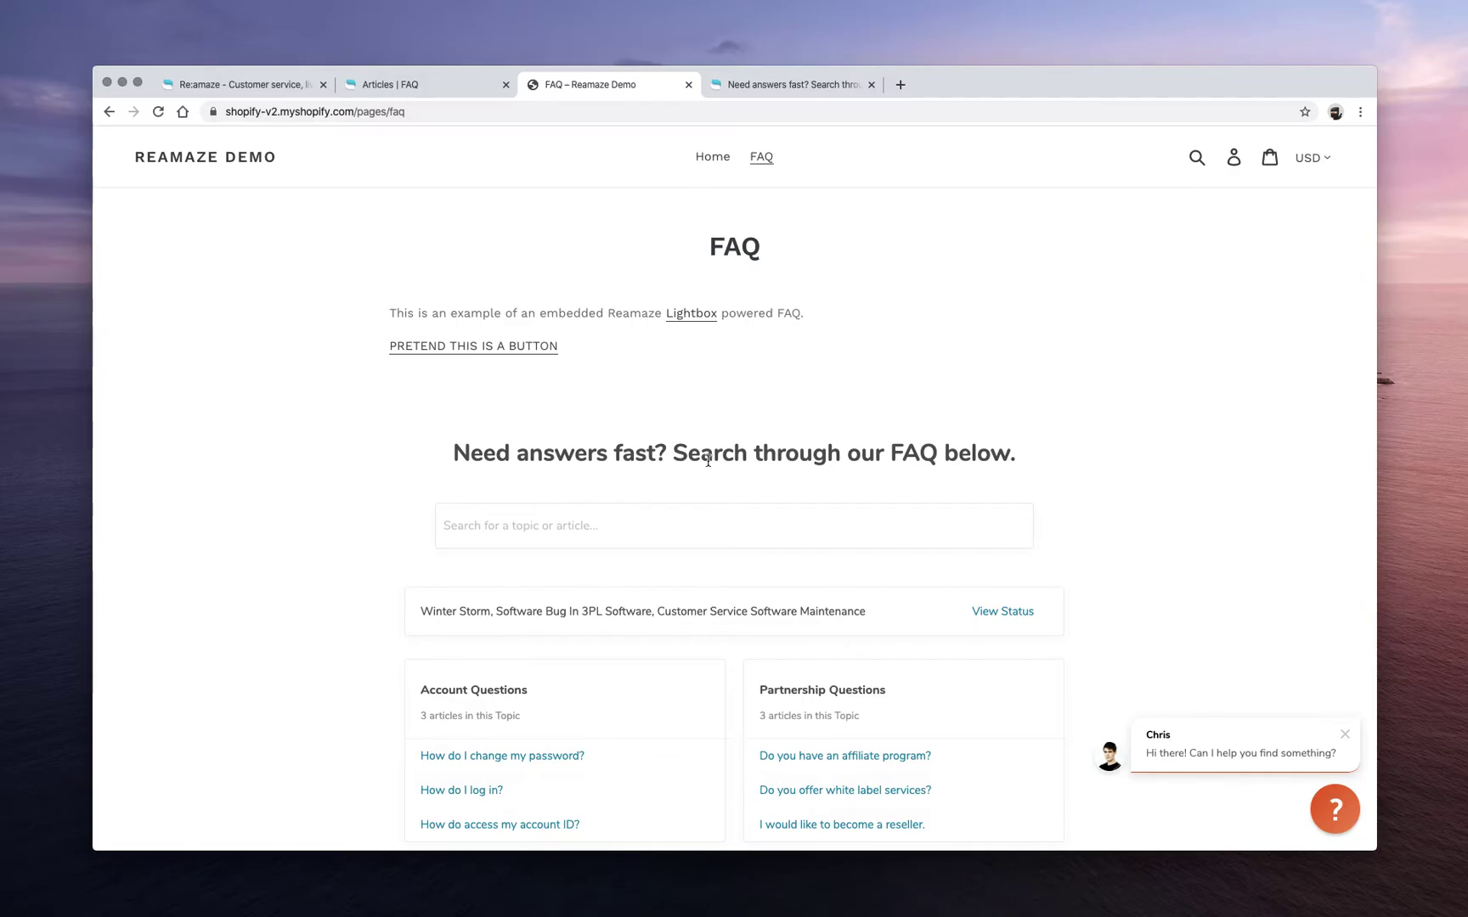
{"action": "scroll", "coordinate": [708, 460], "scroll_direction": "down", "scroll_amount": 15}
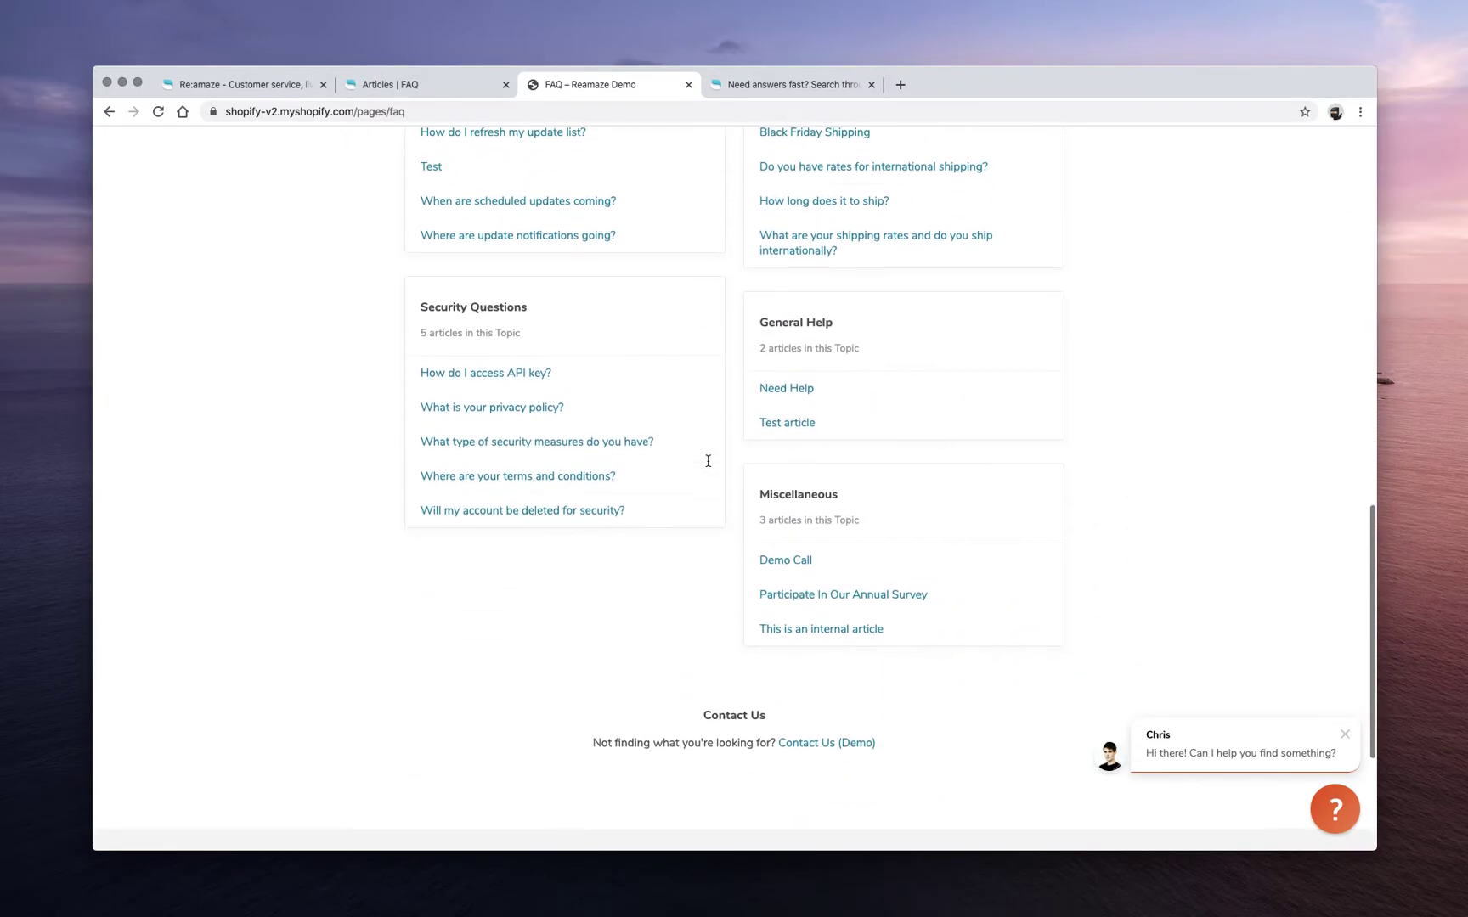
{"action": "scroll", "coordinate": [707, 460], "scroll_direction": "up", "scroll_amount": 5}
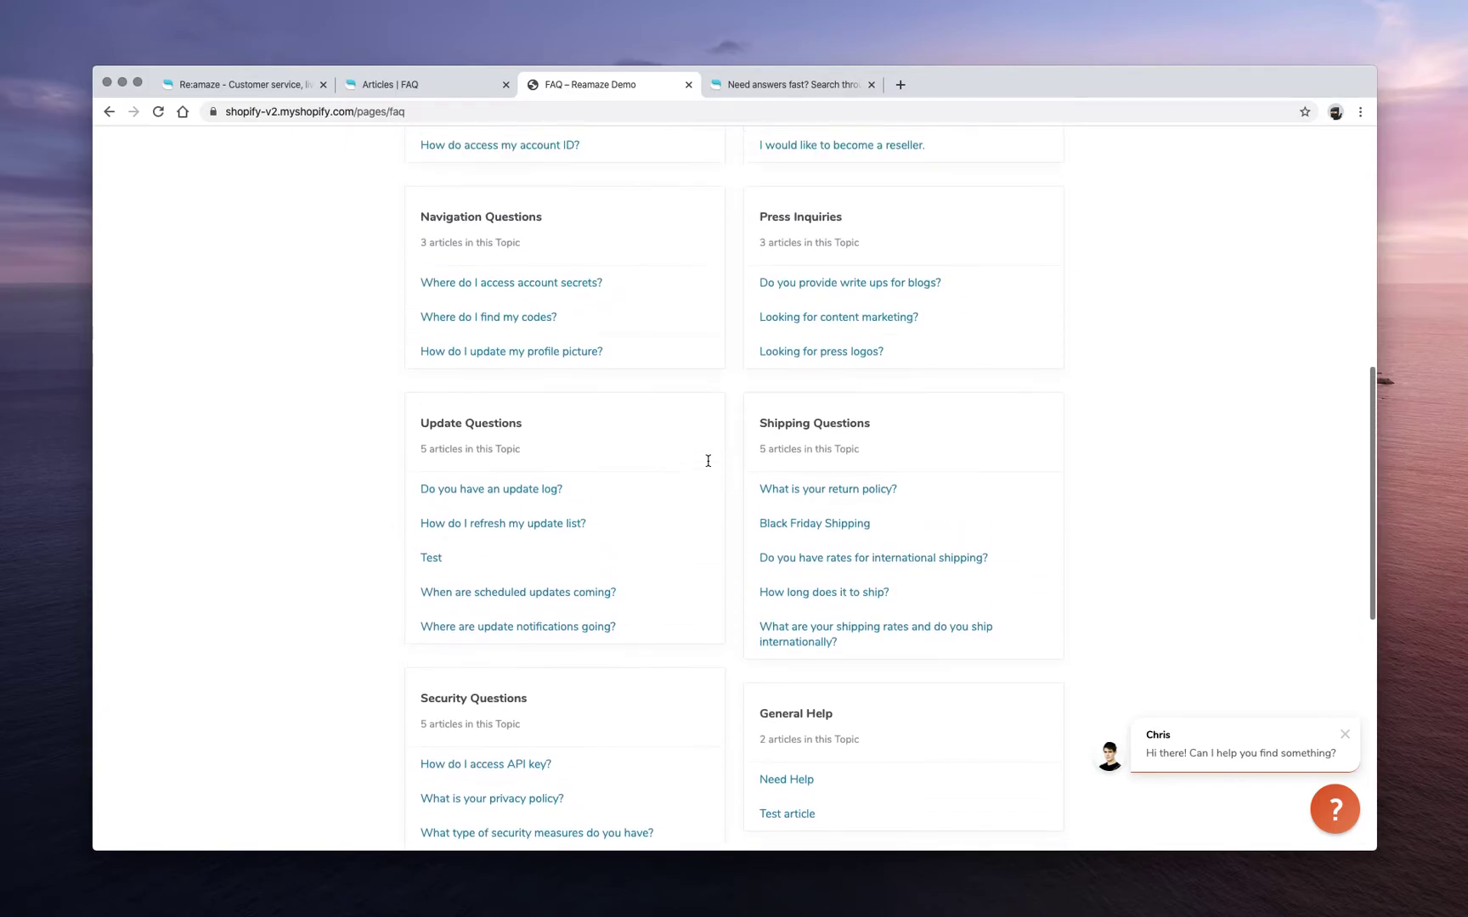
{"action": "scroll", "coordinate": [708, 460], "scroll_direction": "up", "scroll_amount": 9}
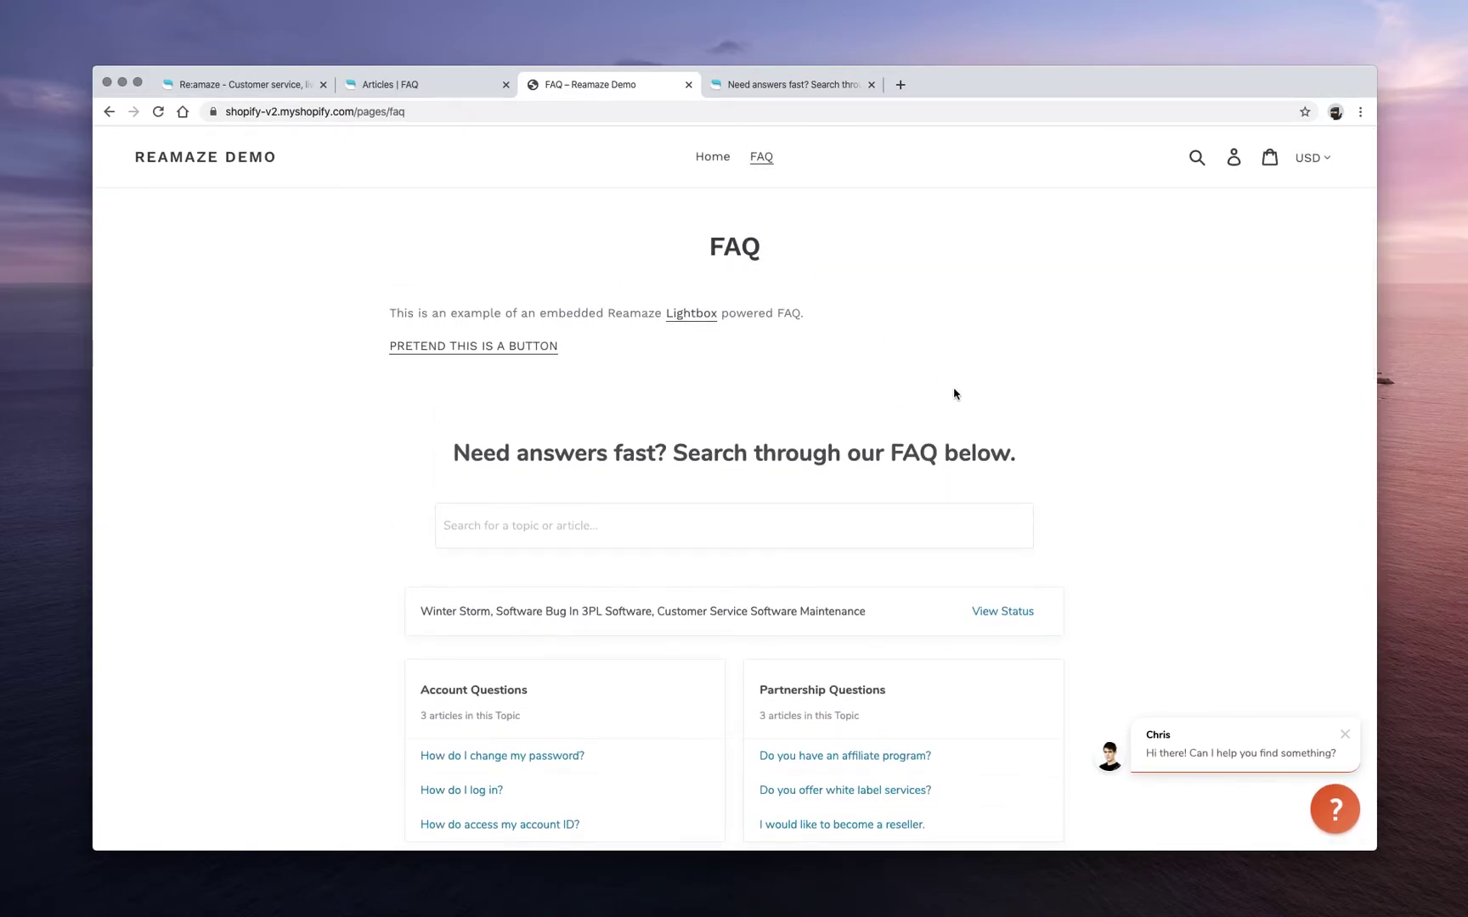
Step: Browse the store chat widget's knowledge base topics, then return to the Re:amaze admin tab
{"action": "left_click", "coordinate": [1335, 811]}
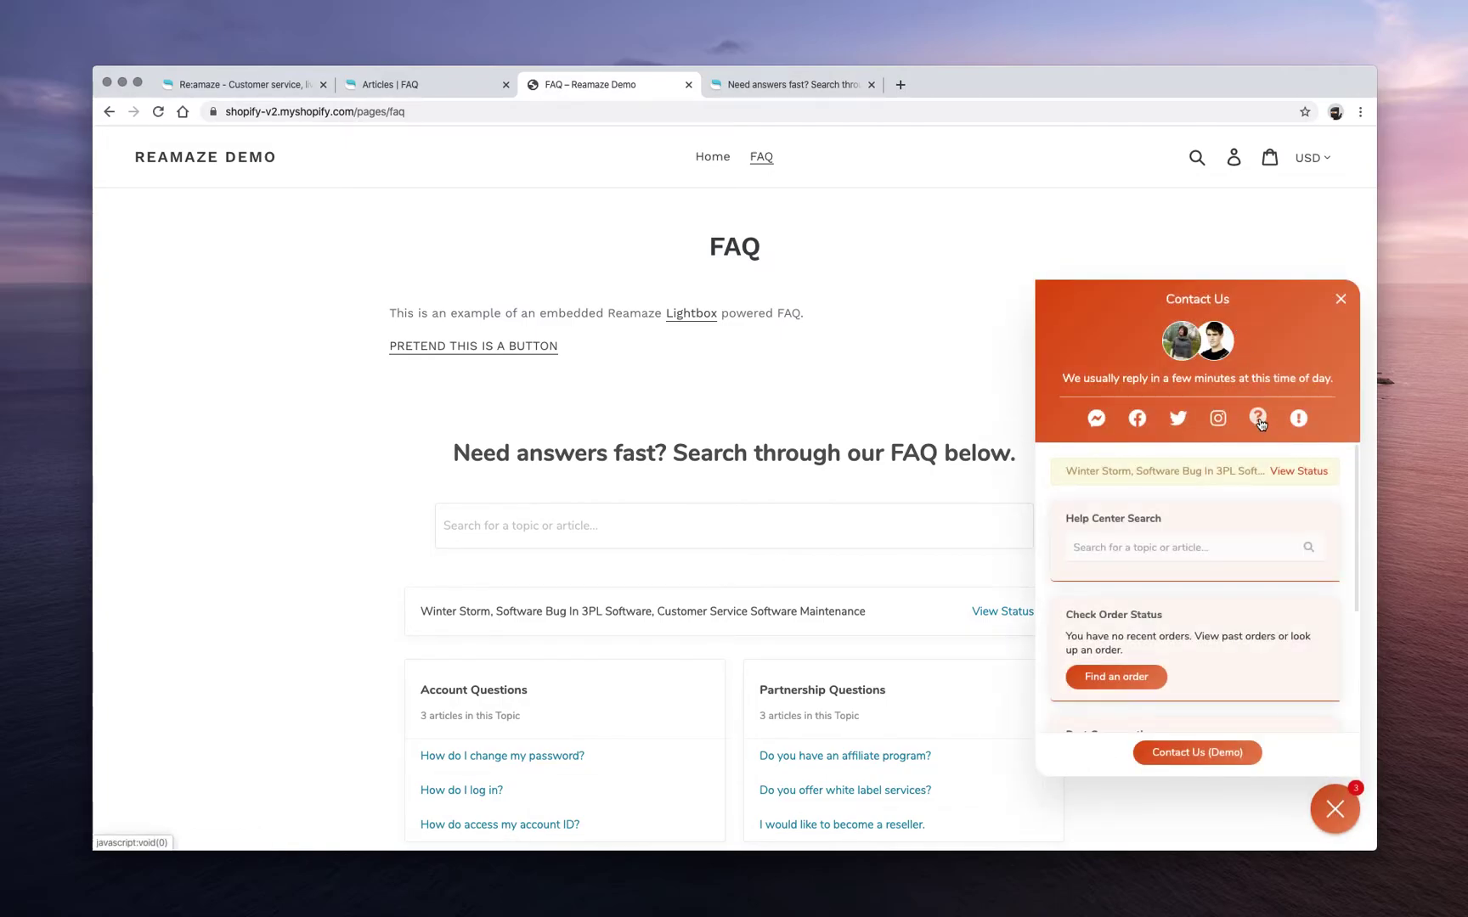
{"action": "left_click", "coordinate": [1257, 418]}
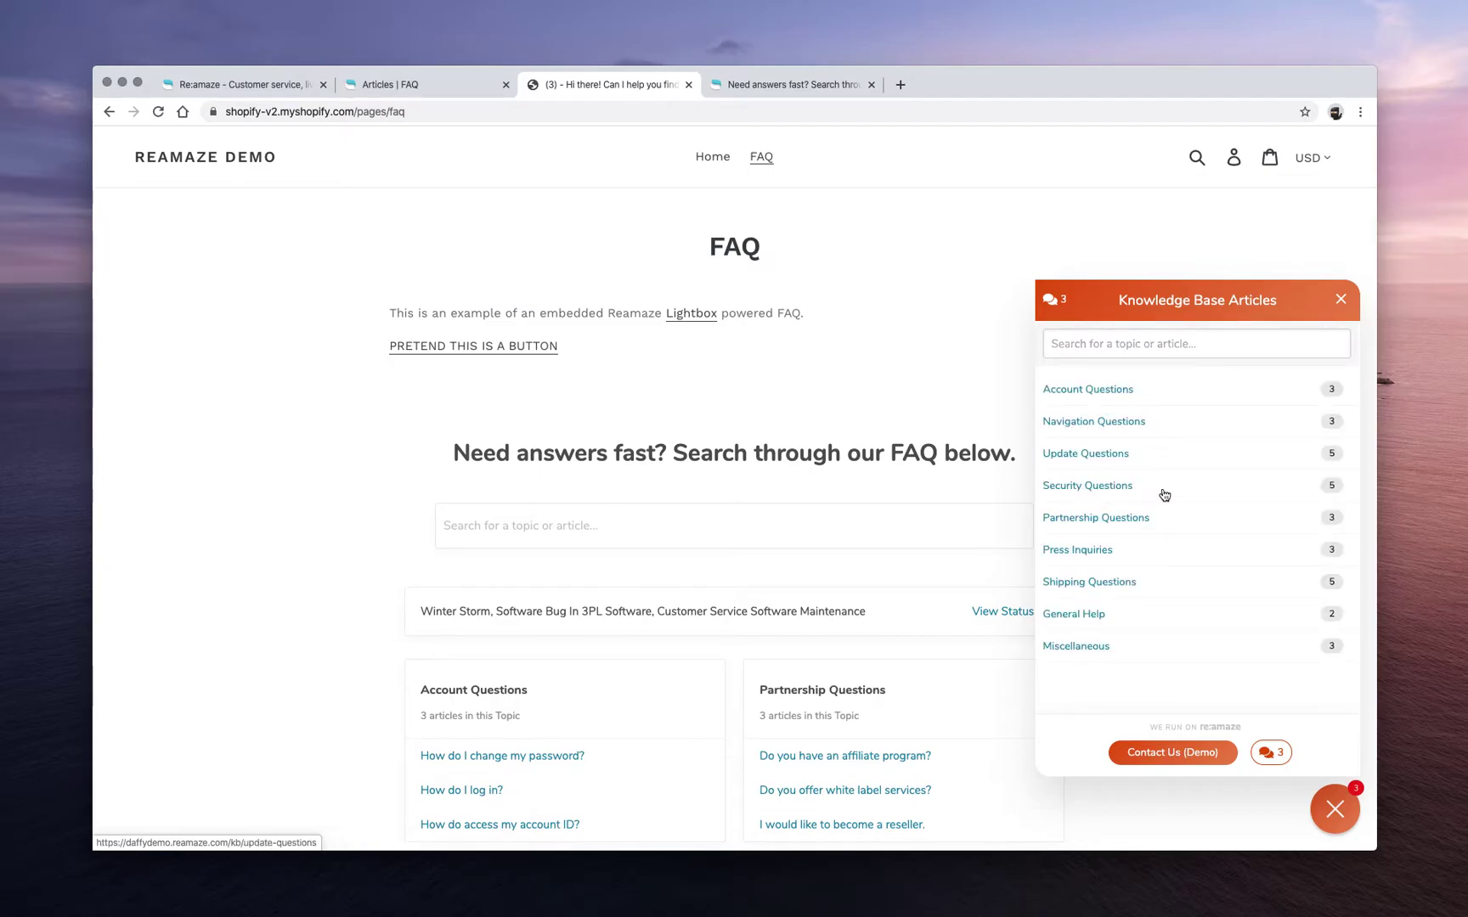
{"action": "left_click", "coordinate": [1055, 302]}
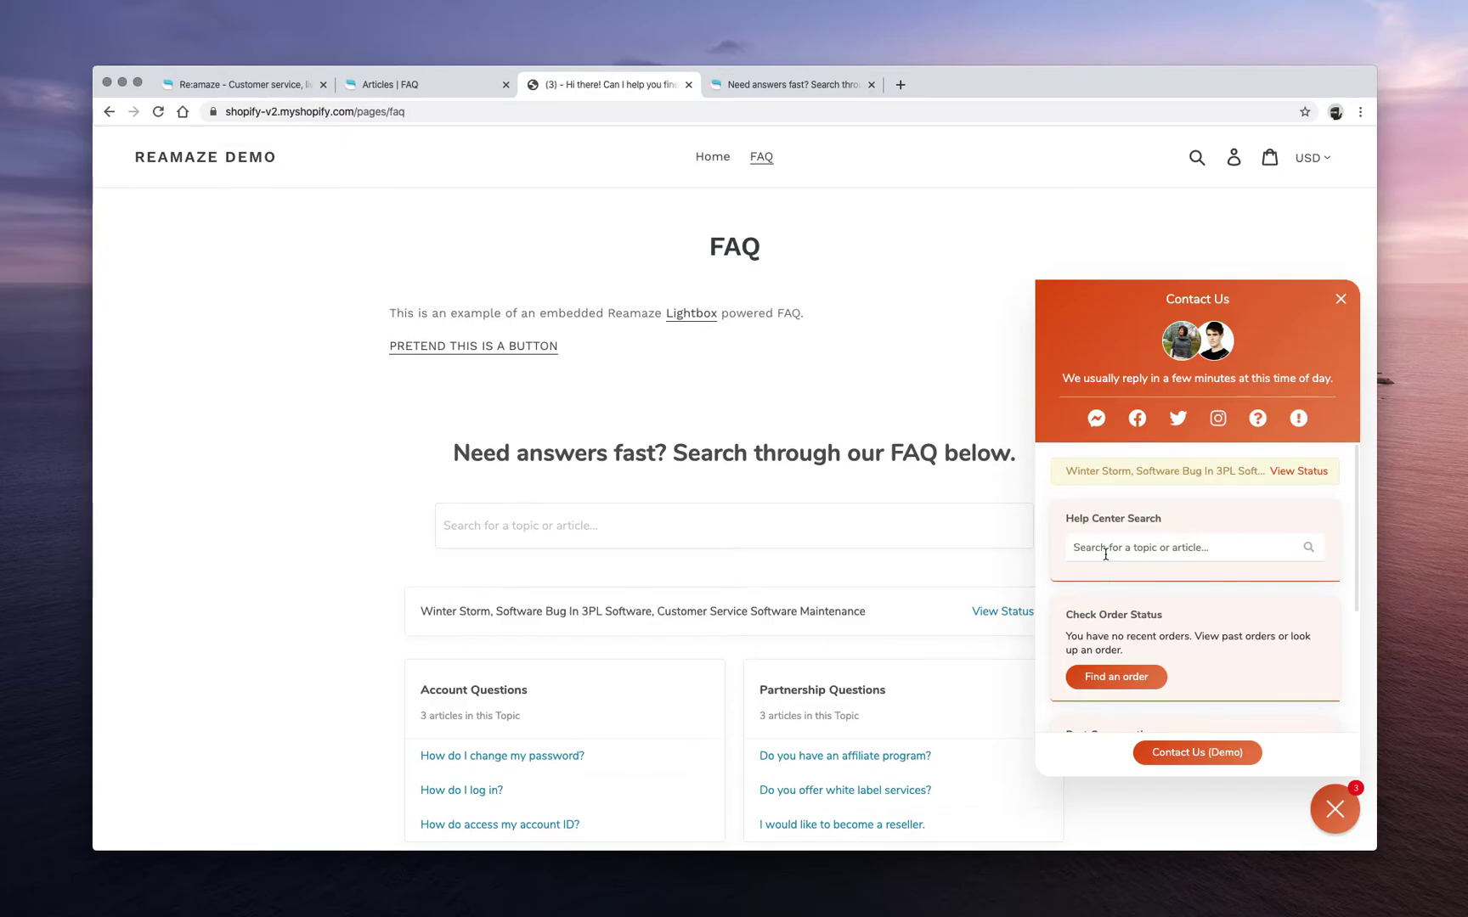
{"action": "left_click", "coordinate": [419, 86]}
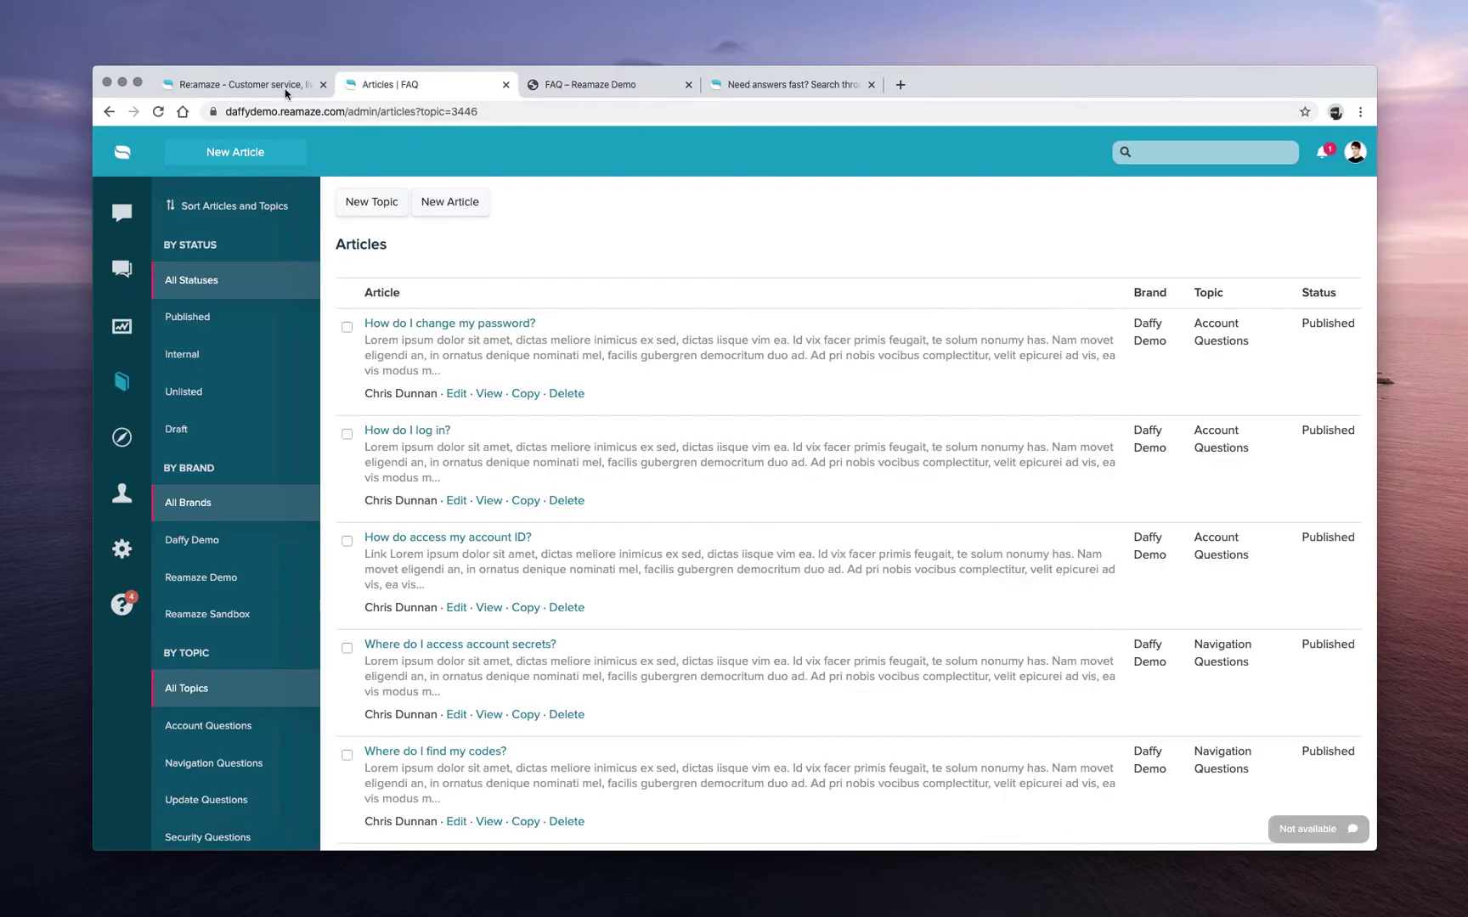
Step: Open the Tell Me More conversation from the conversations inbox
{"action": "left_click", "coordinate": [264, 87]}
{"action": "left_click", "coordinate": [423, 92]}
{"action": "left_click", "coordinate": [136, 206]}
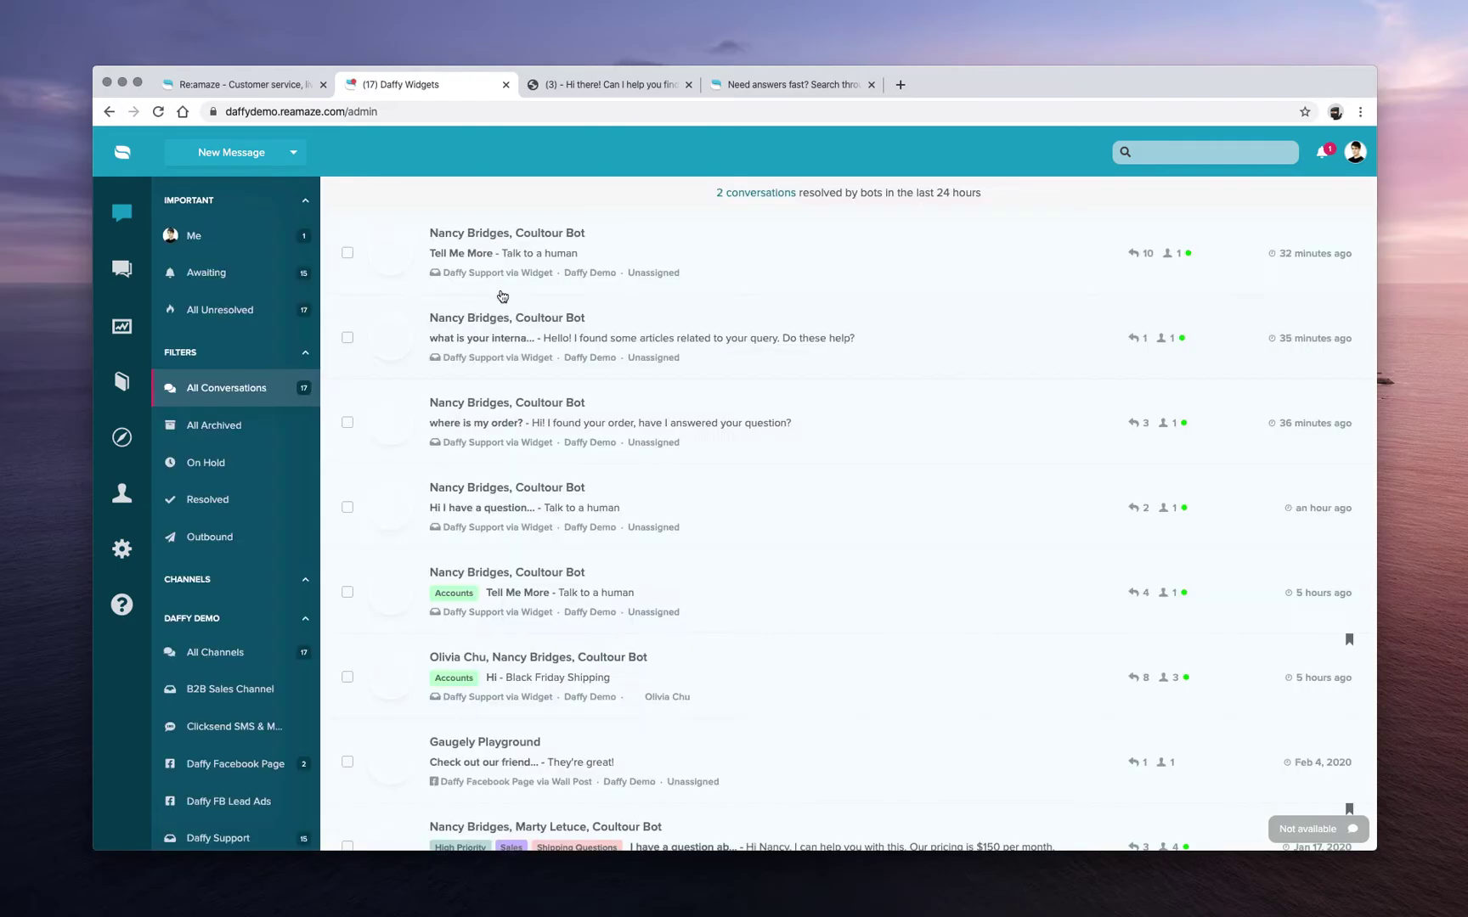
{"action": "left_click", "coordinate": [463, 255]}
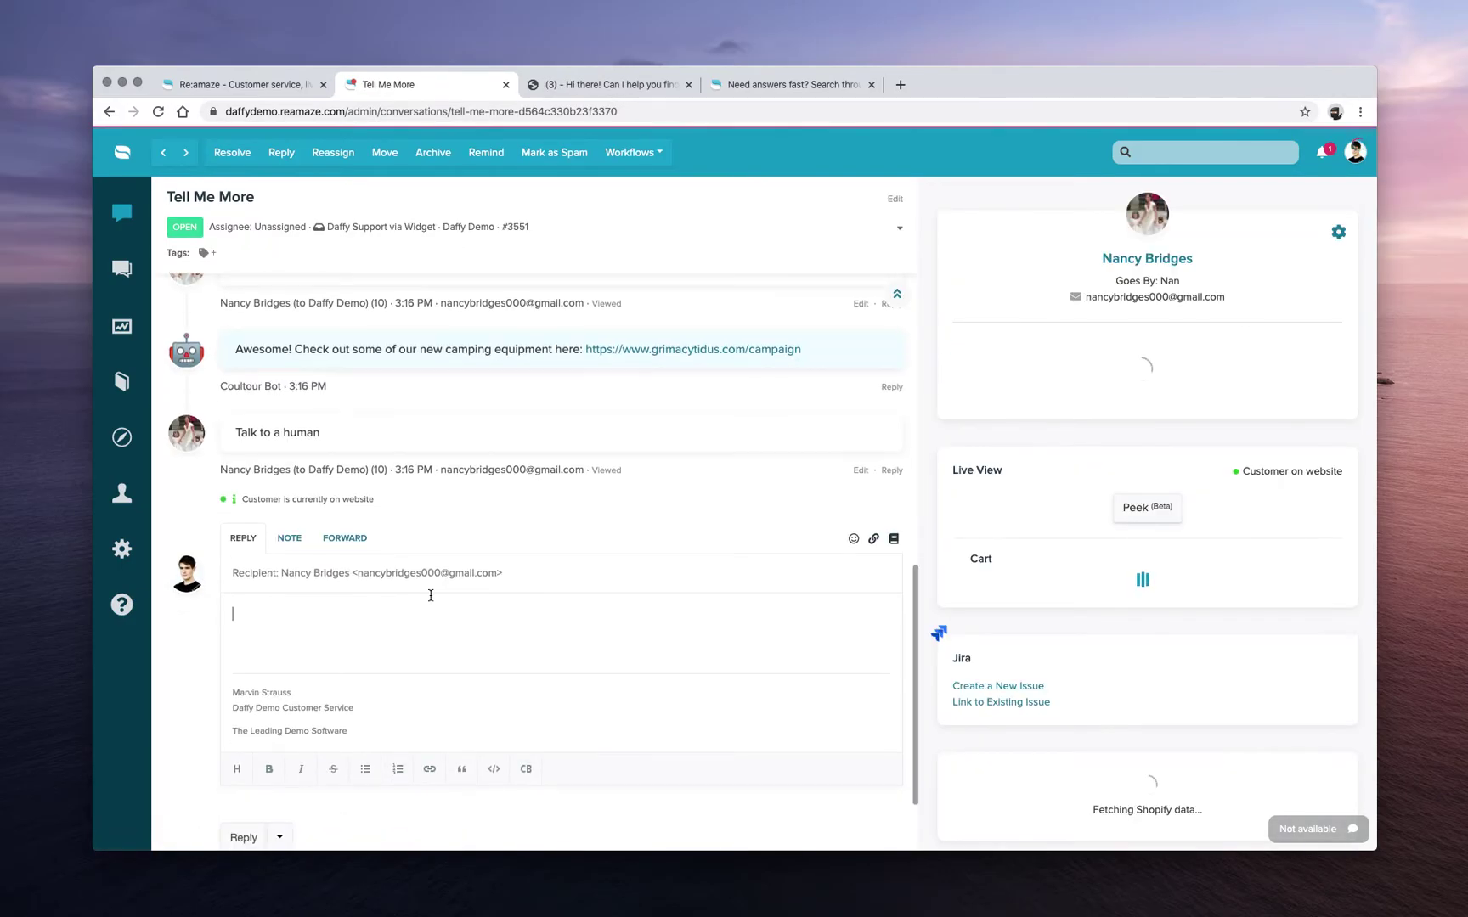
Step: Insert the shipping rates saved response into the reply using /shipping
{"action": "type", "text": "/"}
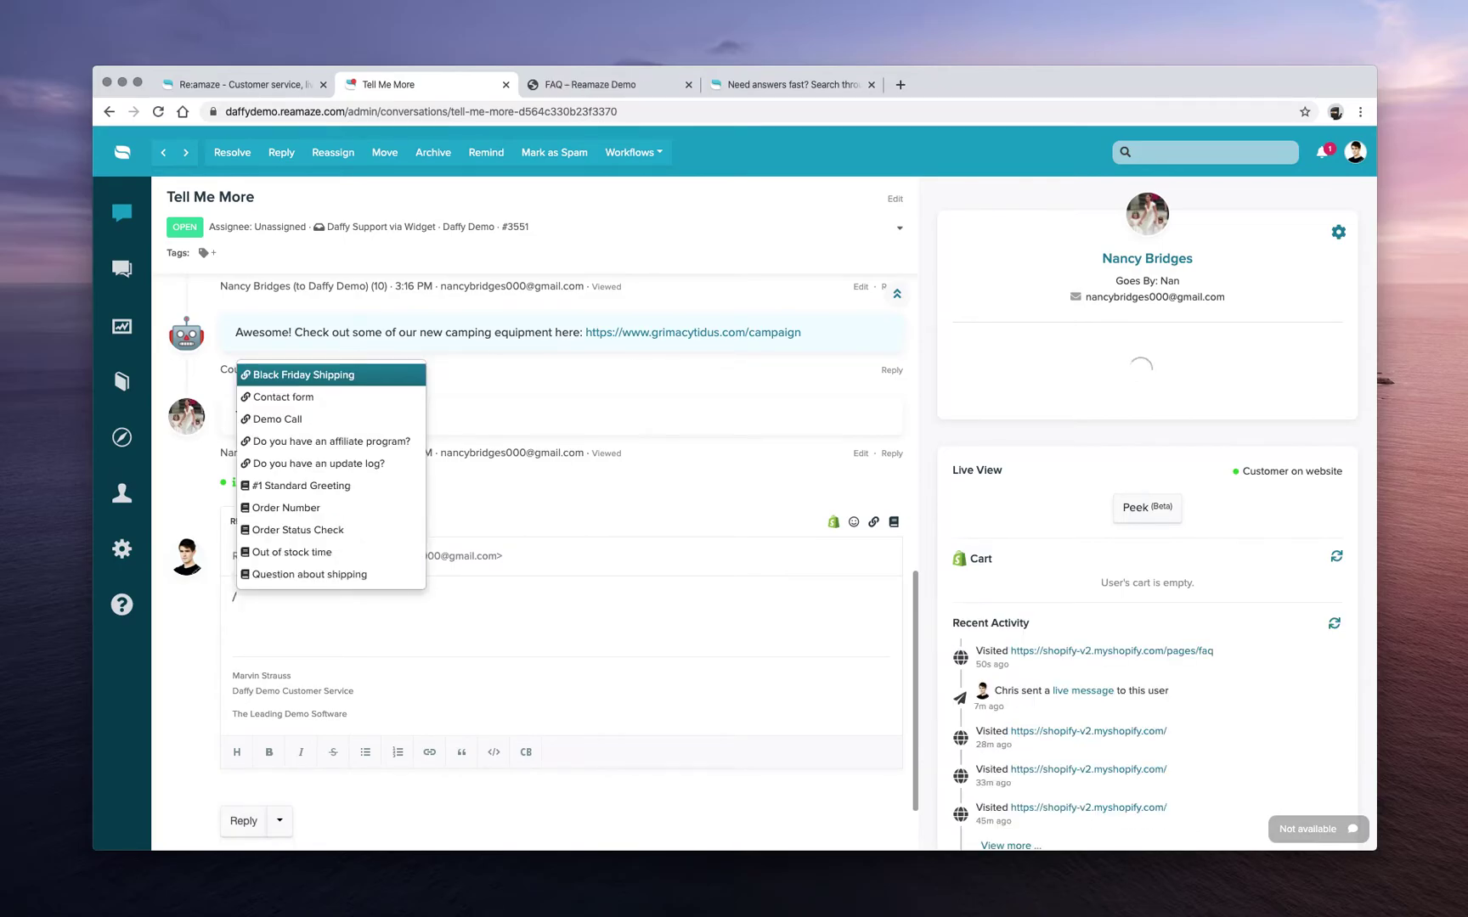
{"action": "type", "text": "shipping"}
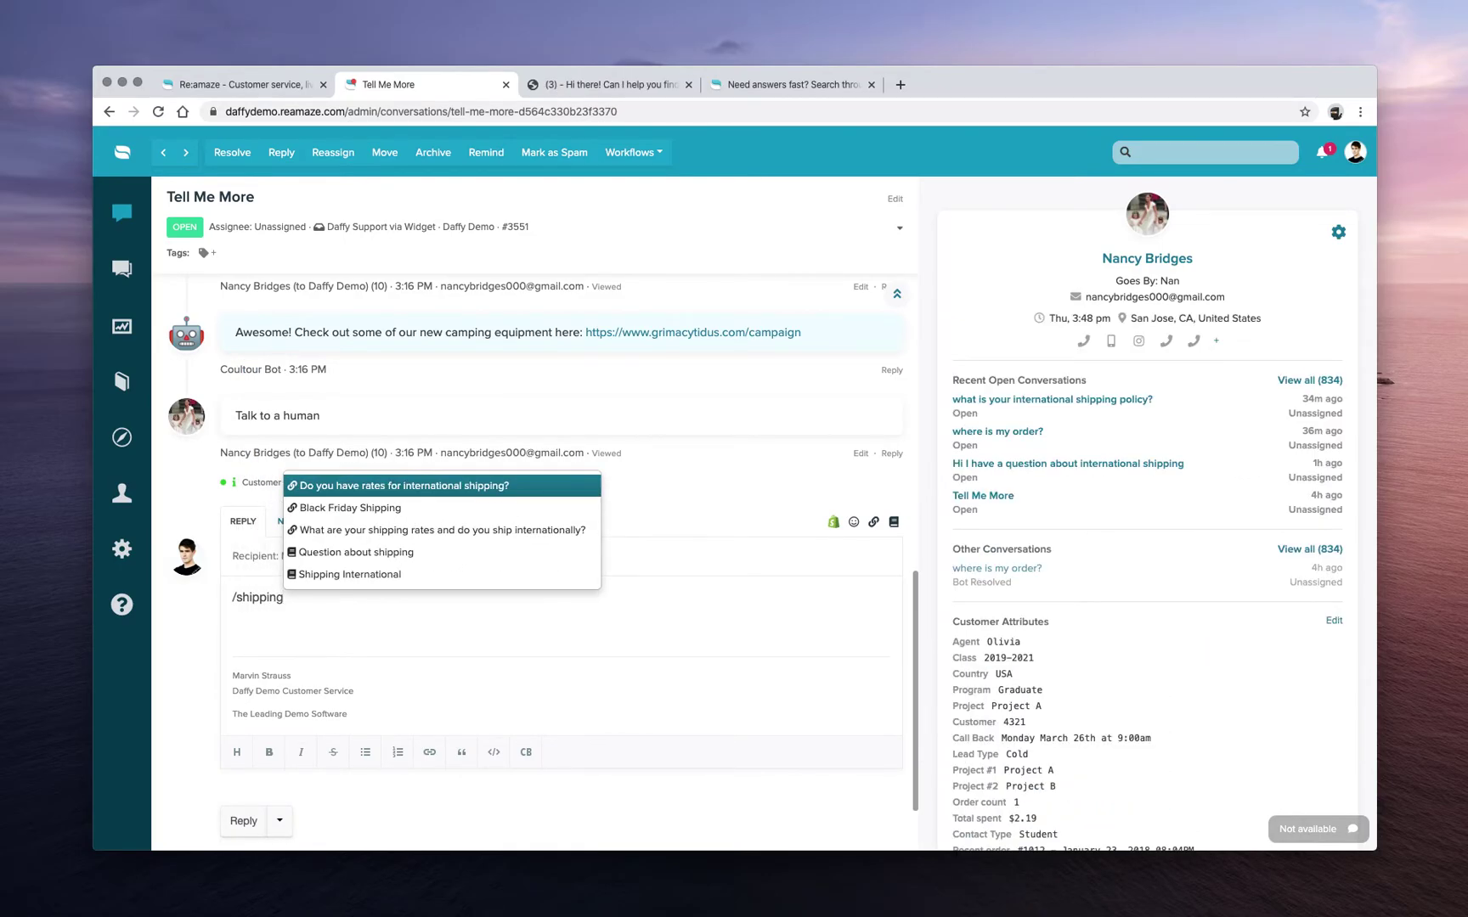
{"action": "left_click", "coordinate": [405, 532]}
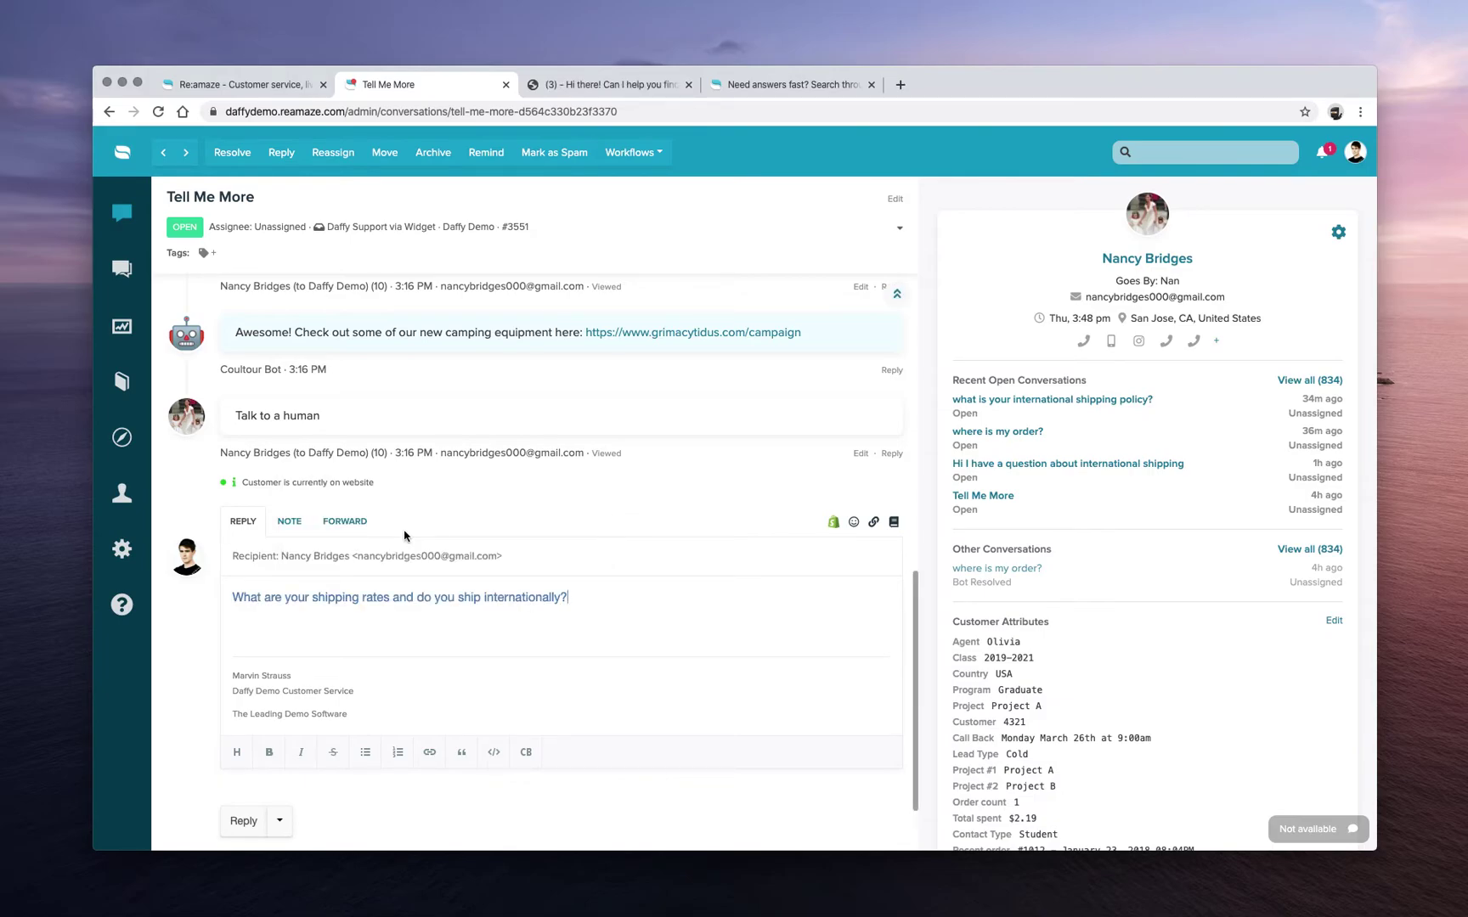
{"action": "scroll", "coordinate": [404, 535], "scroll_direction": "up", "scroll_amount": 15}
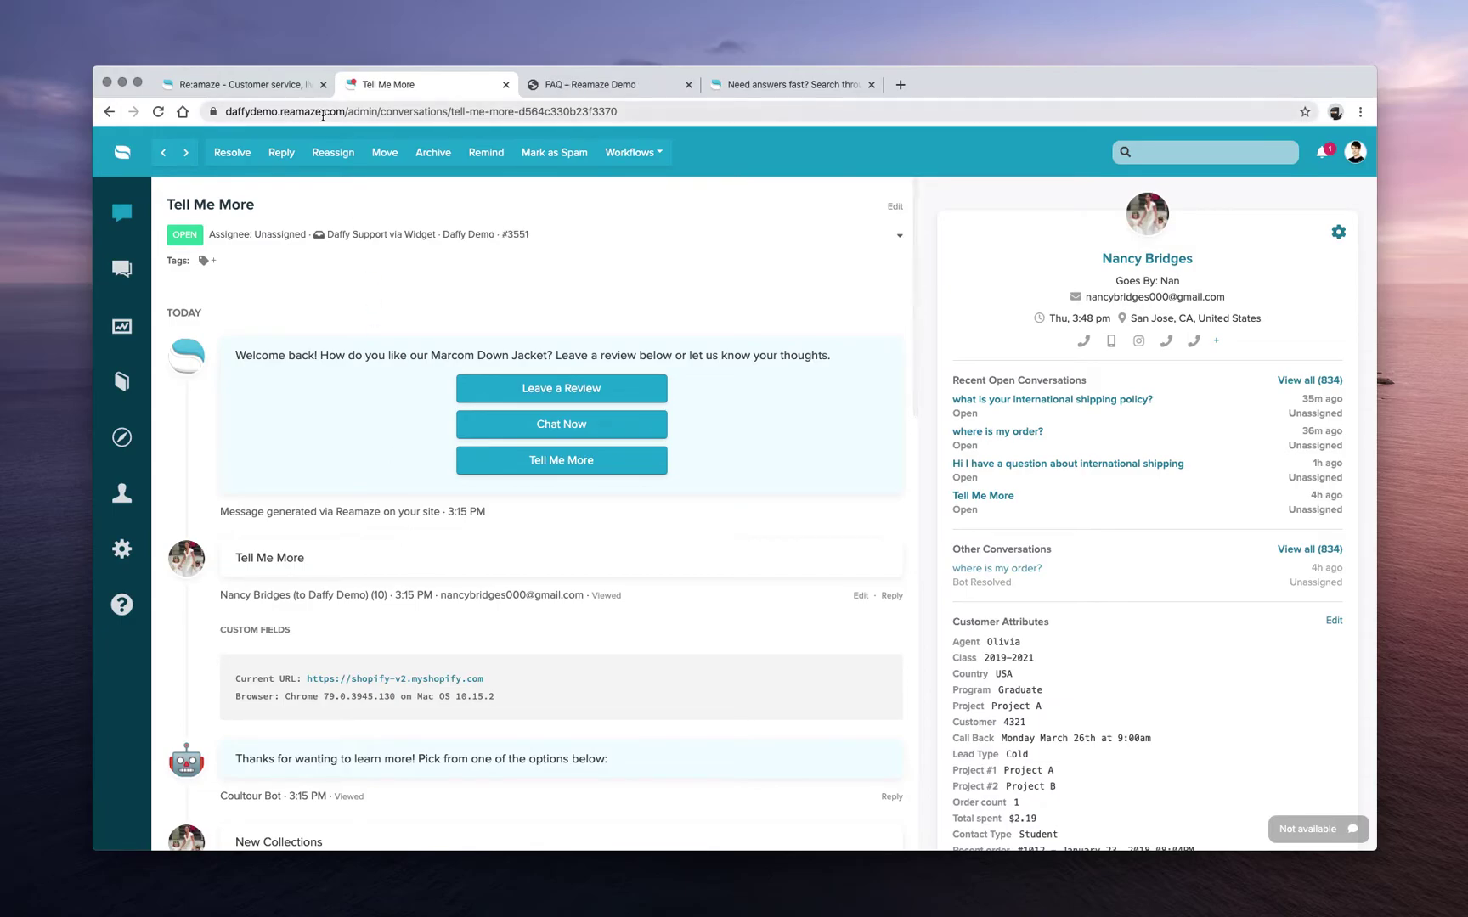
Step: Open Explore Features > Status Page on reamaze.com and scroll to the public status page example
{"action": "left_click", "coordinate": [236, 84]}
{"action": "left_click", "coordinate": [662, 165]}
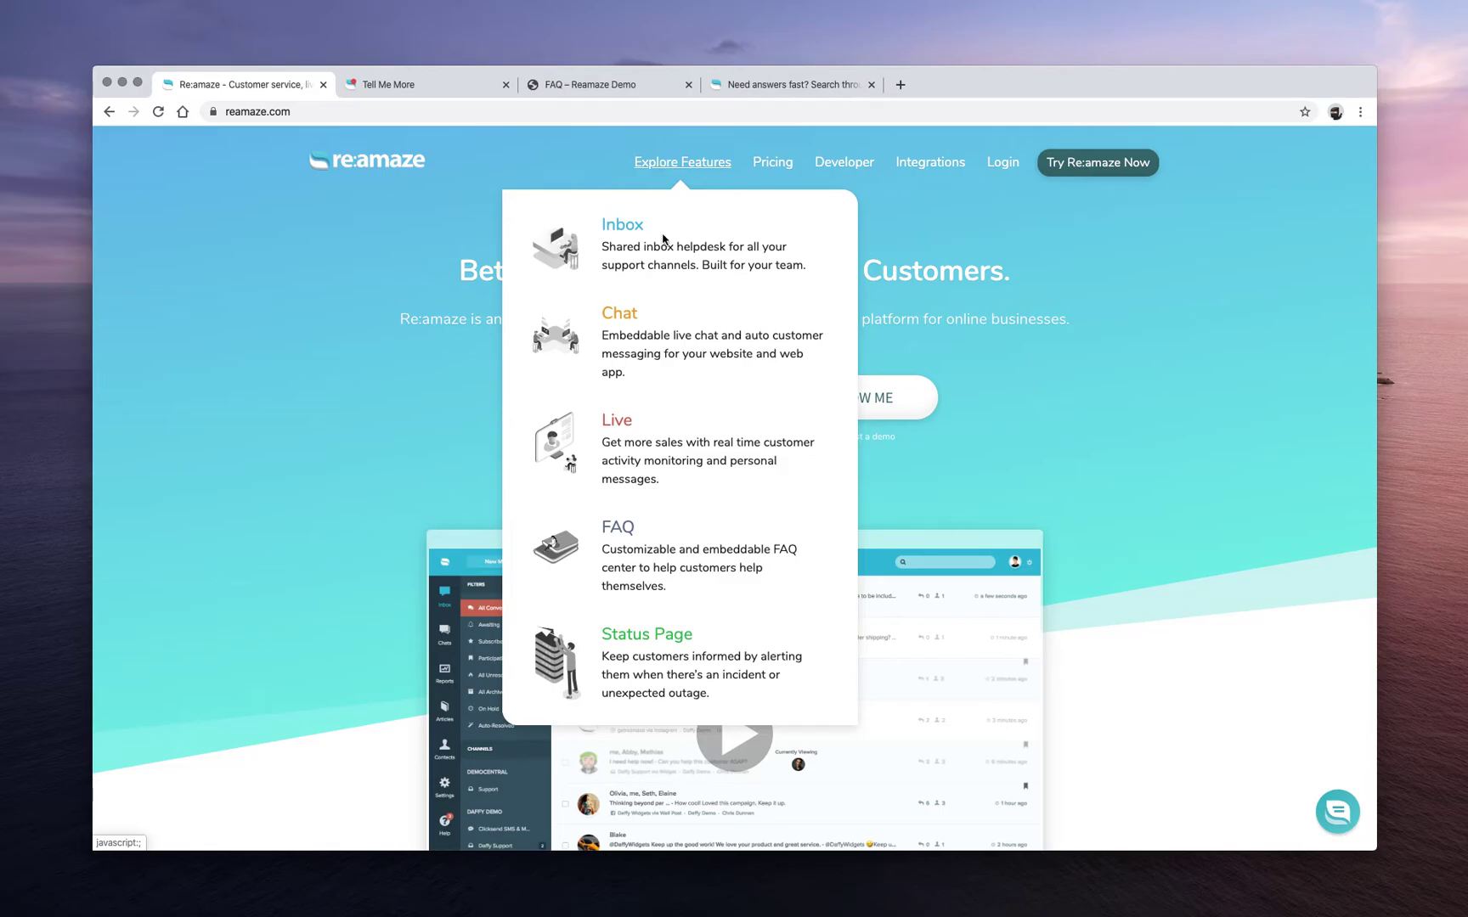
{"action": "left_click", "coordinate": [647, 635]}
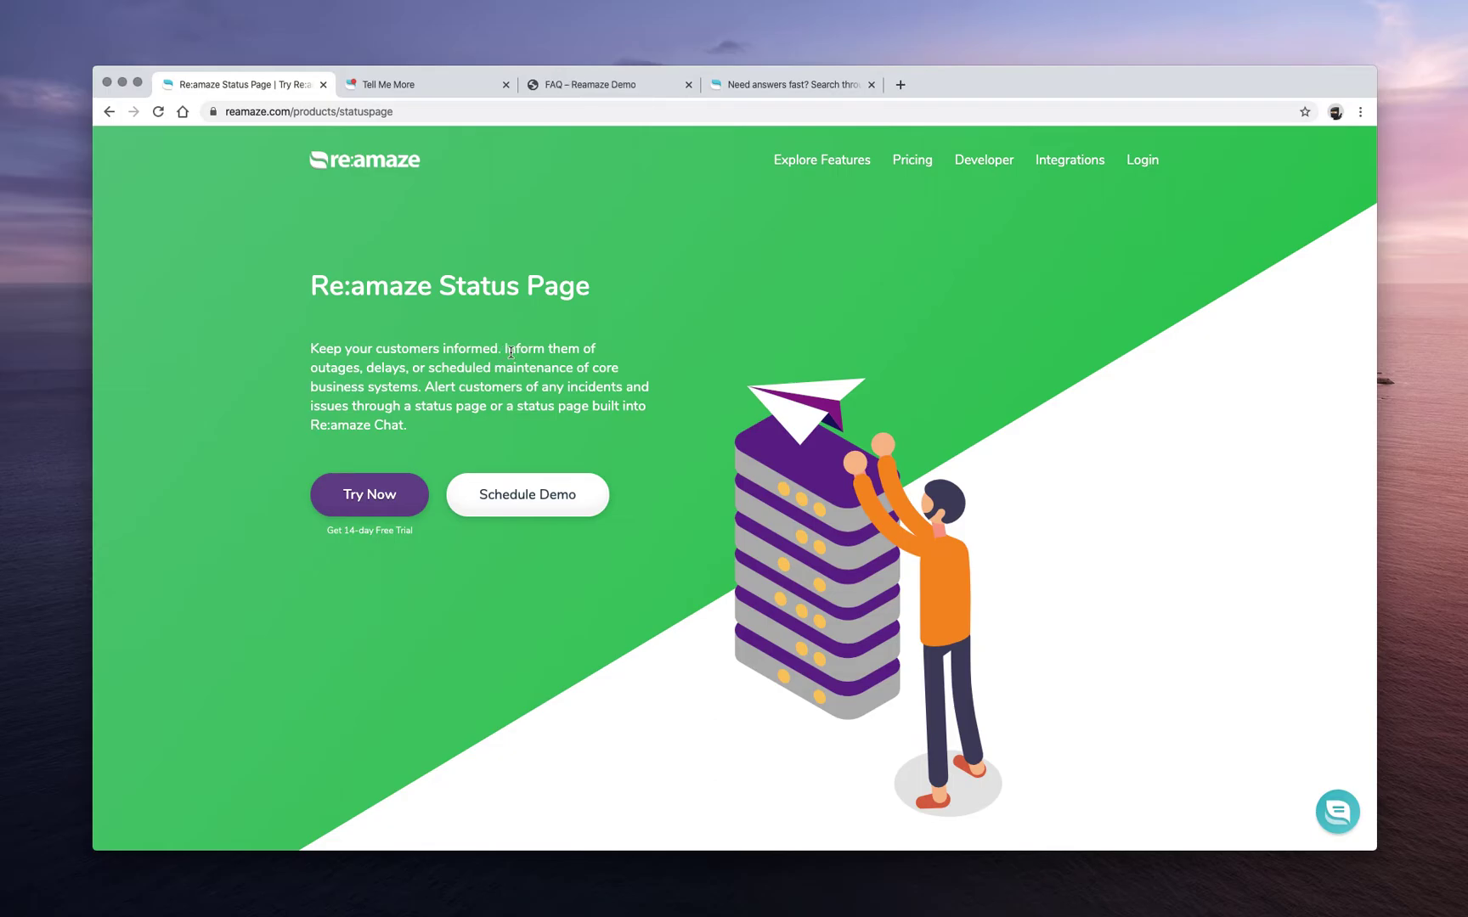
{"action": "scroll", "coordinate": [511, 353], "scroll_direction": "down", "scroll_amount": 2}
{"action": "scroll", "coordinate": [511, 353], "scroll_direction": "down", "scroll_amount": 15}
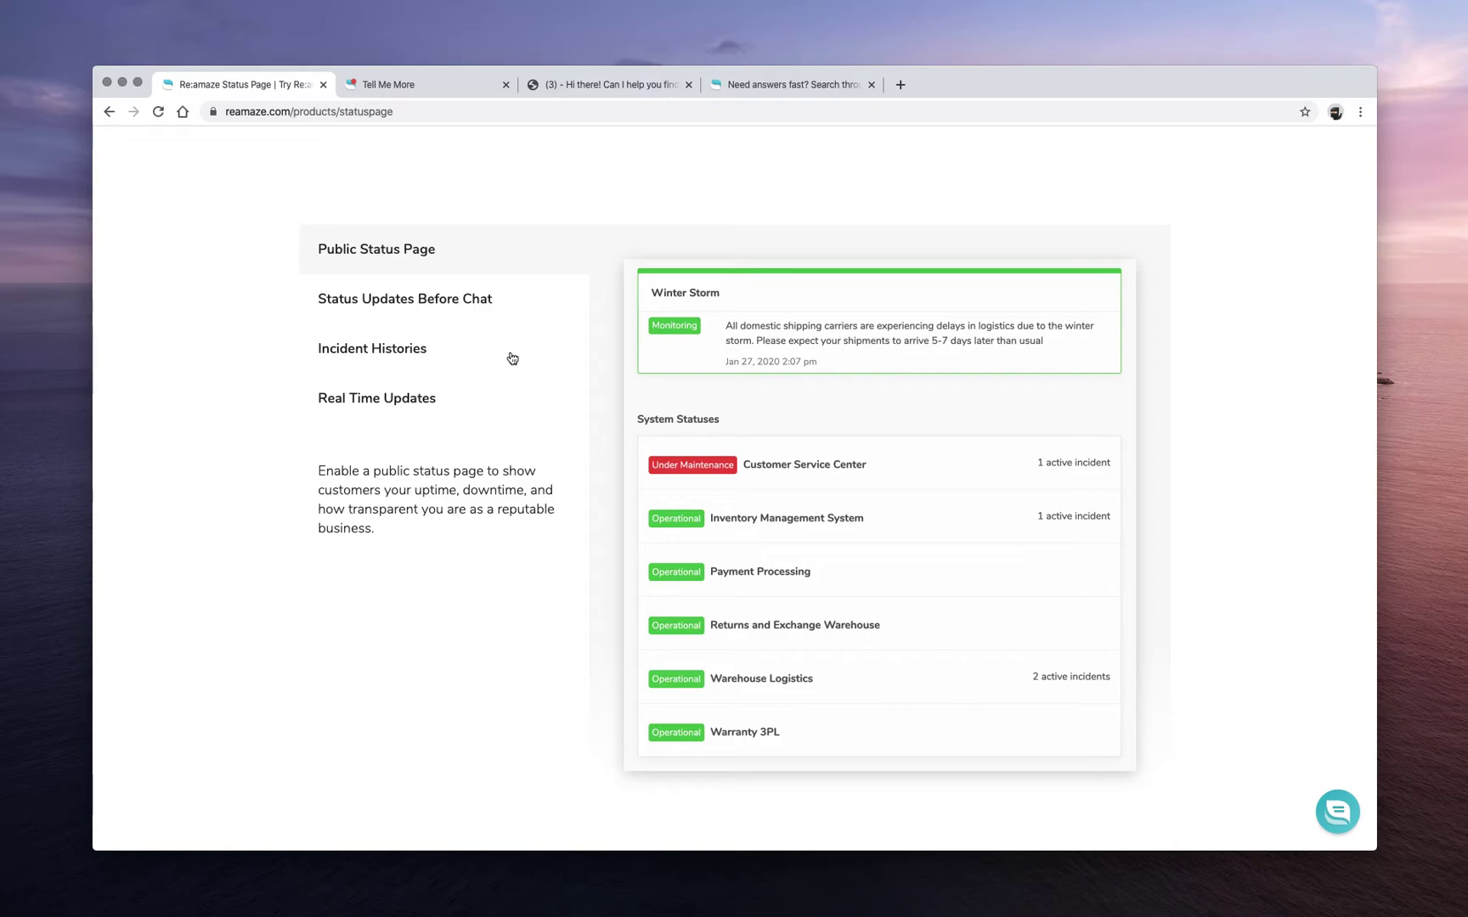
{"action": "scroll", "coordinate": [512, 358], "scroll_direction": "down", "scroll_amount": 1}
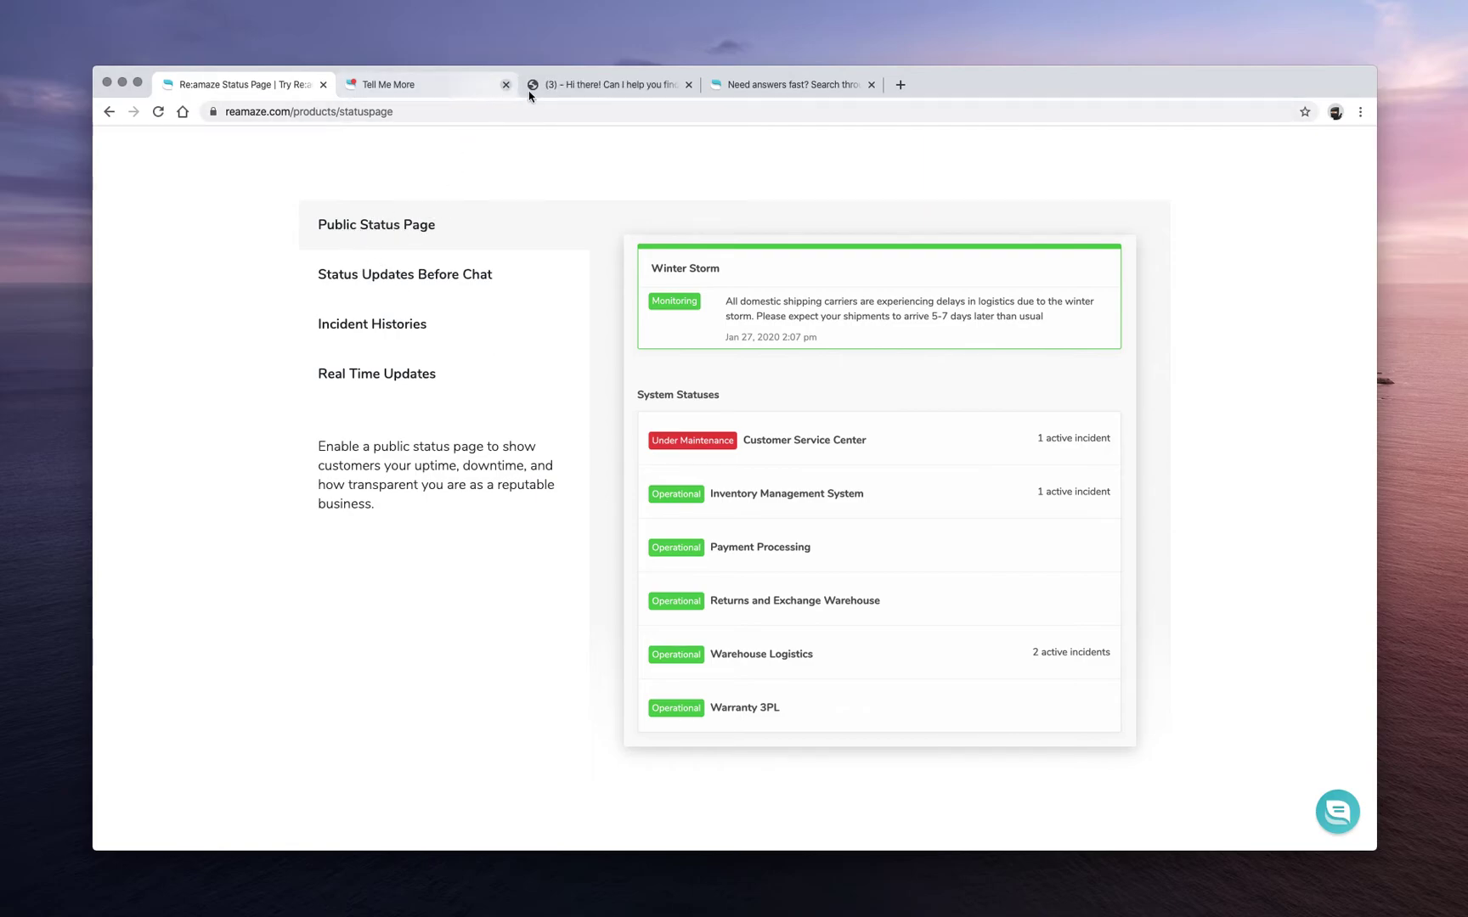
Step: On the Daffy Demo help site, open the public status page from the incidents banner
{"action": "left_click", "coordinate": [736, 88]}
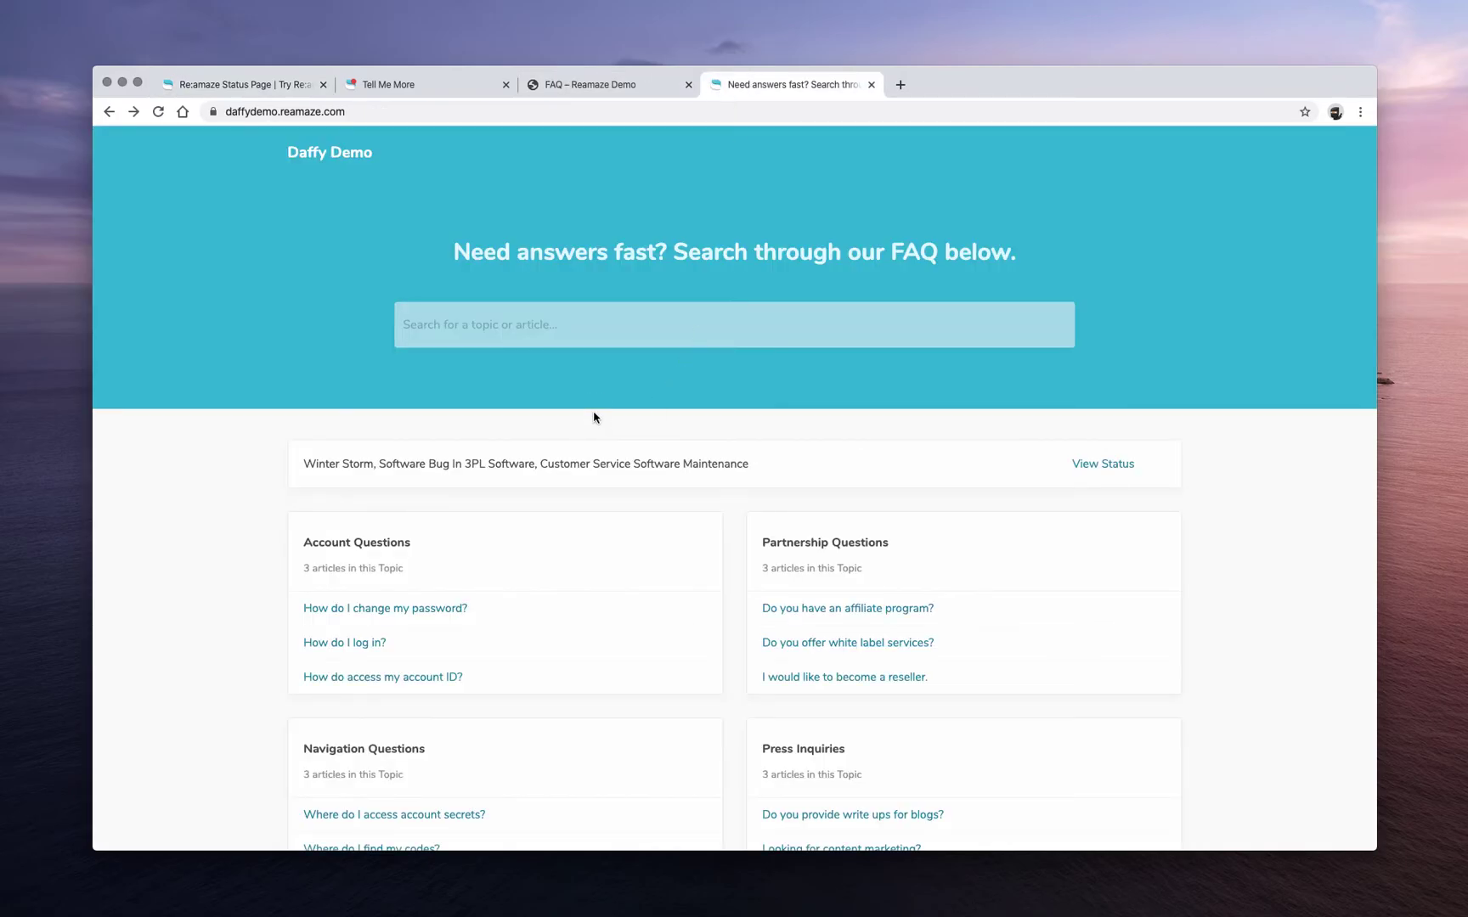
{"action": "left_click_drag", "start_coordinate": [303, 463], "coordinate": [763, 459]}
{"action": "left_click", "coordinate": [744, 464]}
{"action": "left_click", "coordinate": [1085, 467]}
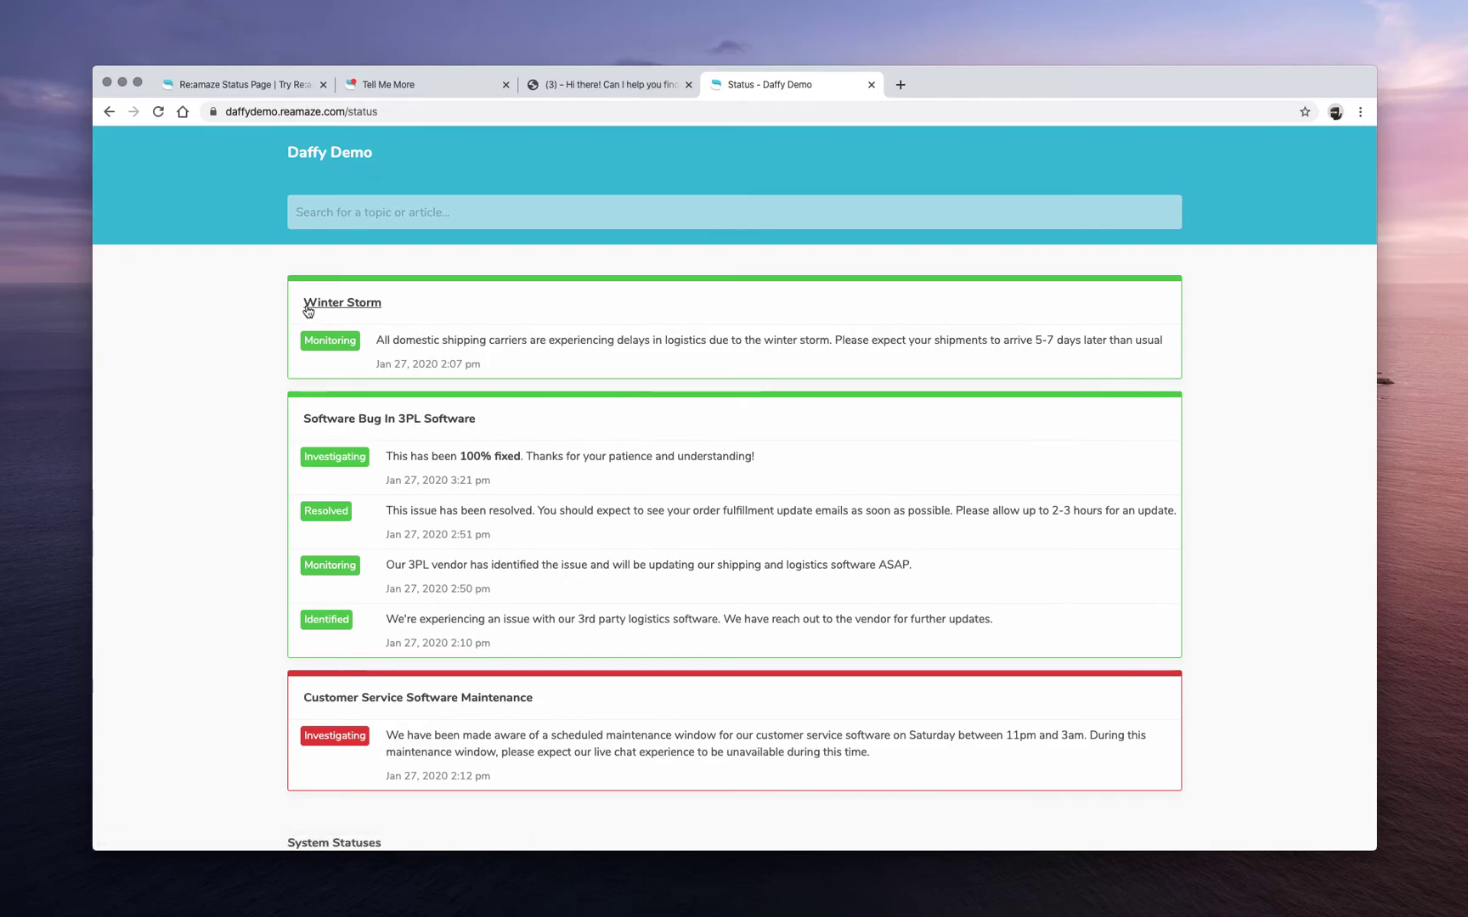
Step: Scroll down to the System Statuses list with Customer Service Center under maintenance
{"action": "scroll", "coordinate": [383, 340], "scroll_direction": "down", "scroll_amount": 5}
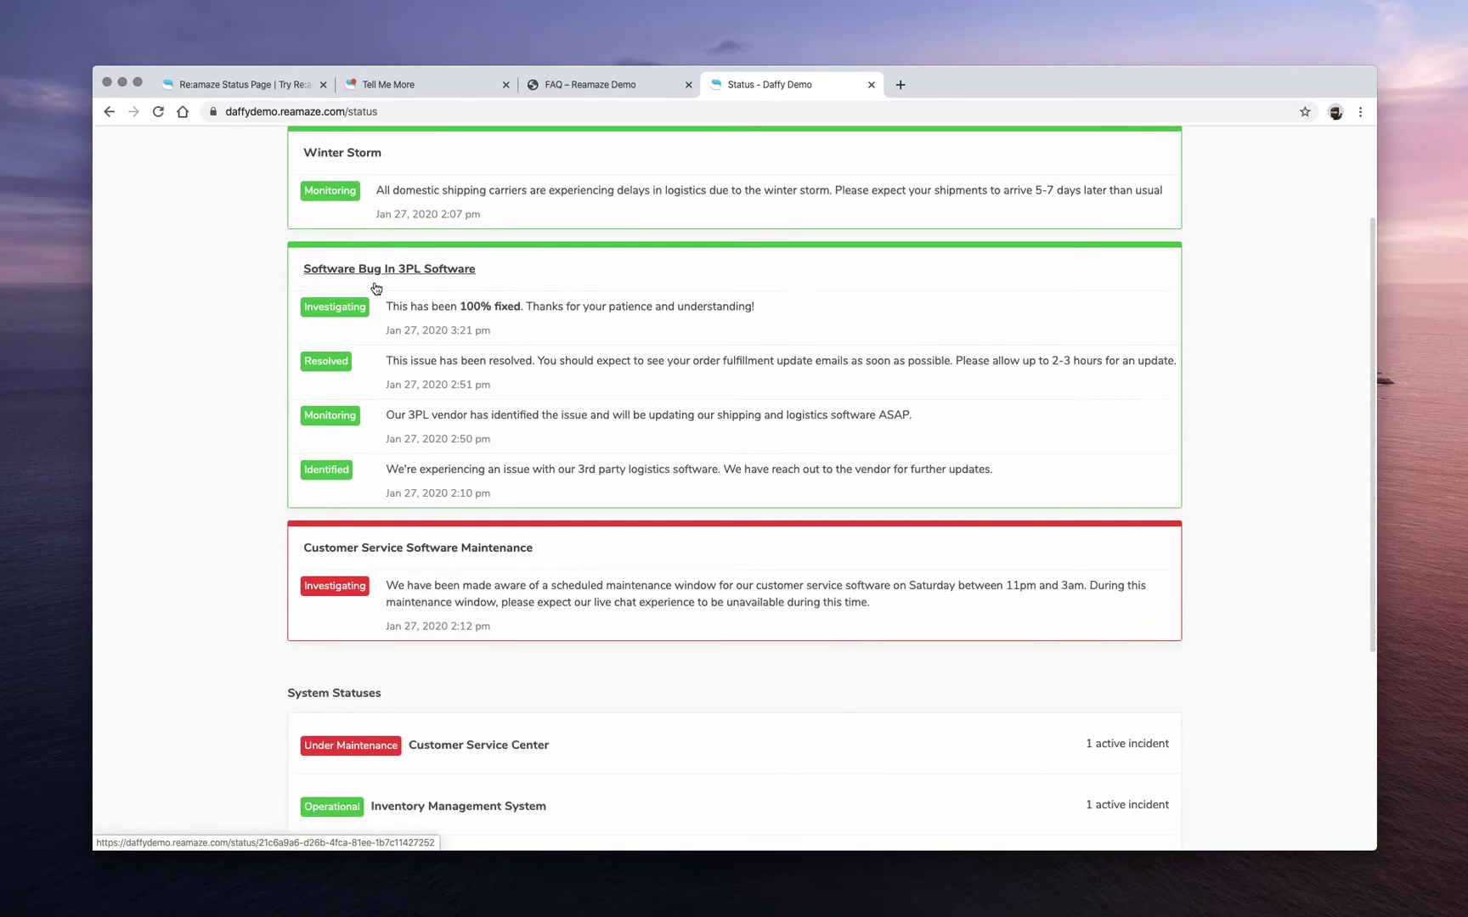
{"action": "scroll", "coordinate": [384, 442], "scroll_direction": "down", "scroll_amount": 2}
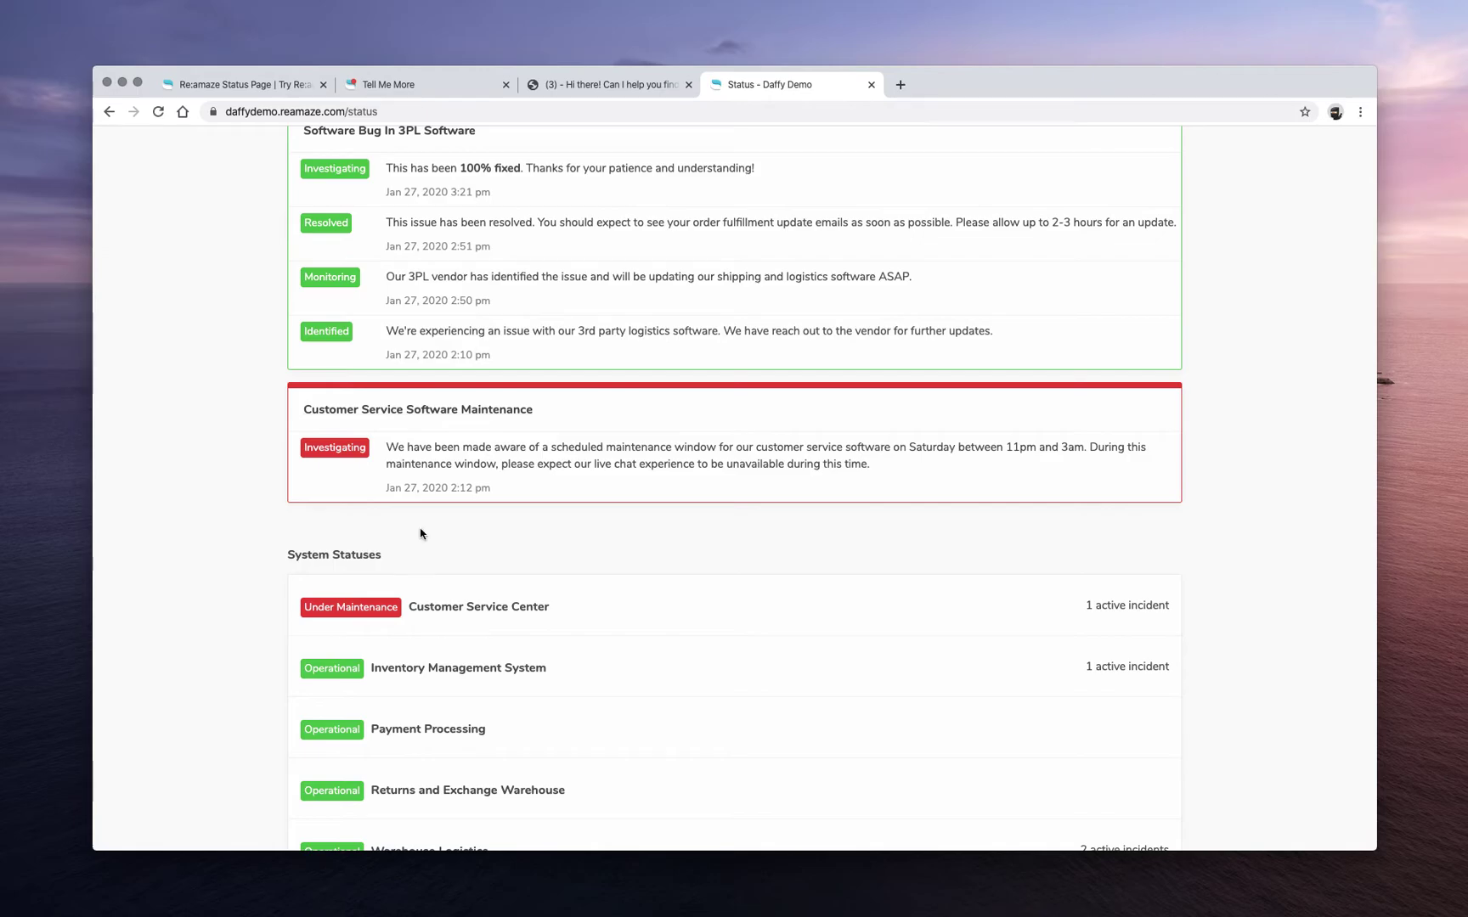
{"action": "scroll", "coordinate": [421, 543], "scroll_direction": "down", "scroll_amount": 4}
{"action": "scroll", "coordinate": [424, 557], "scroll_direction": "up", "scroll_amount": 1}
{"action": "left_click_drag", "start_coordinate": [287, 422], "coordinate": [414, 427]}
{"action": "left_click", "coordinate": [382, 426]}
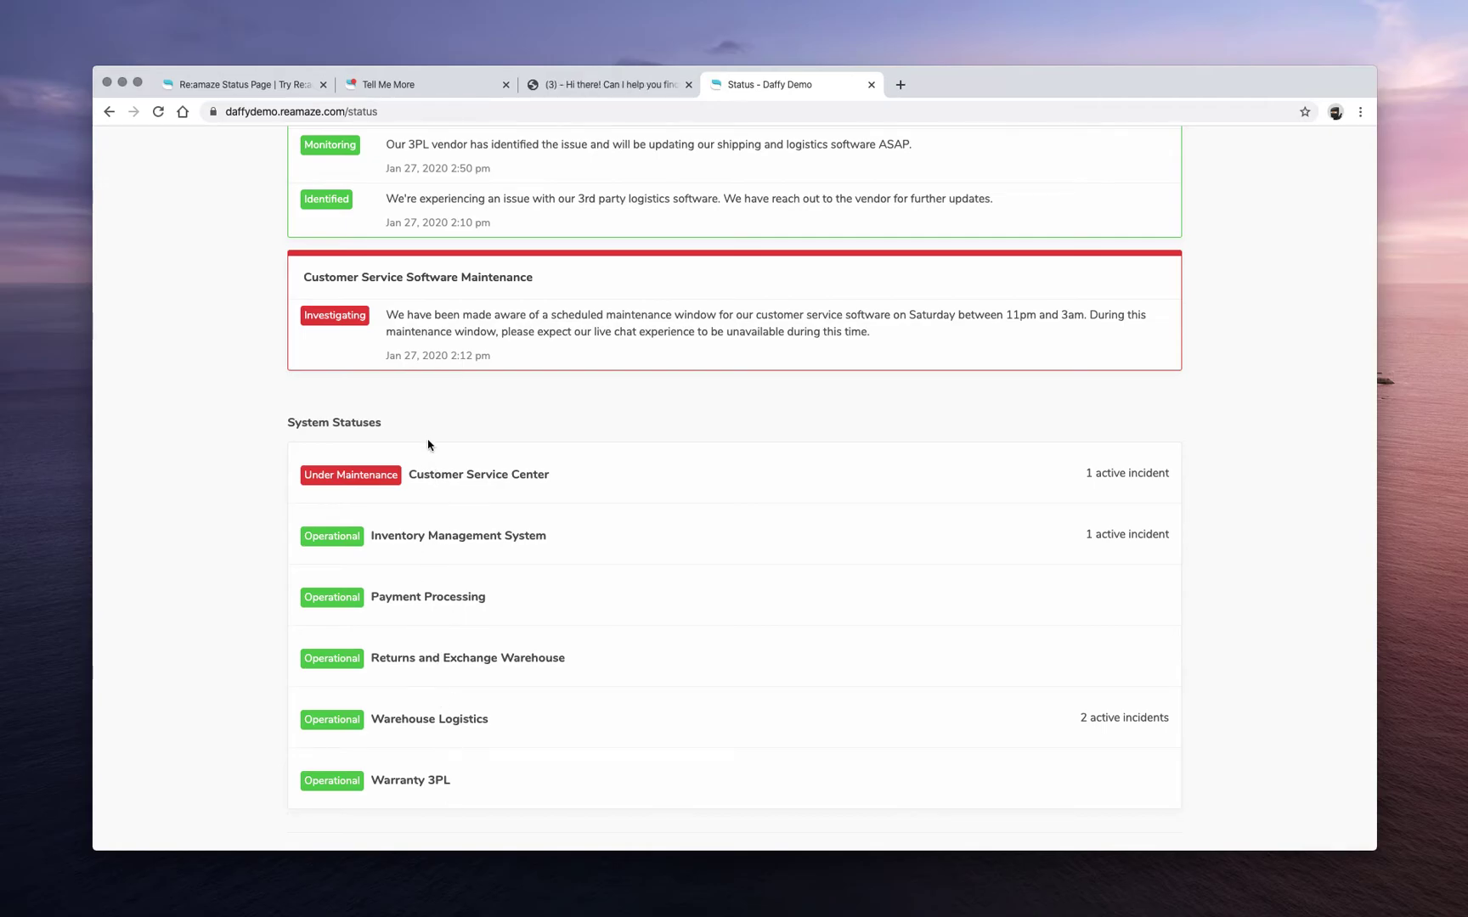
Step: Open Settings > Status Page > Systems to see the six Daffy Demo systems
{"action": "left_click", "coordinate": [392, 87]}
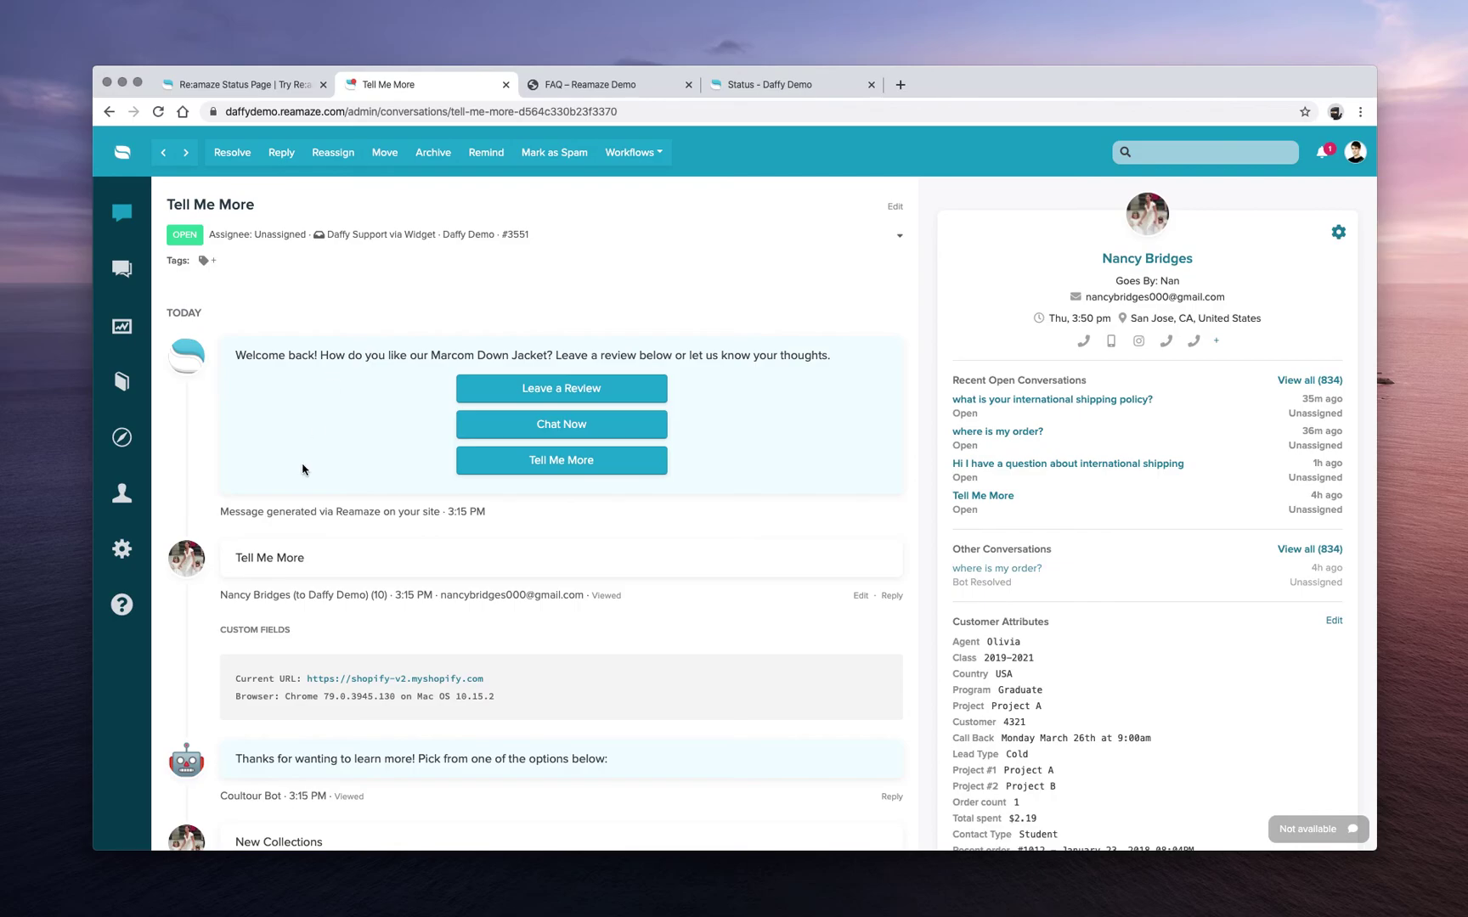
{"action": "left_click", "coordinate": [123, 550]}
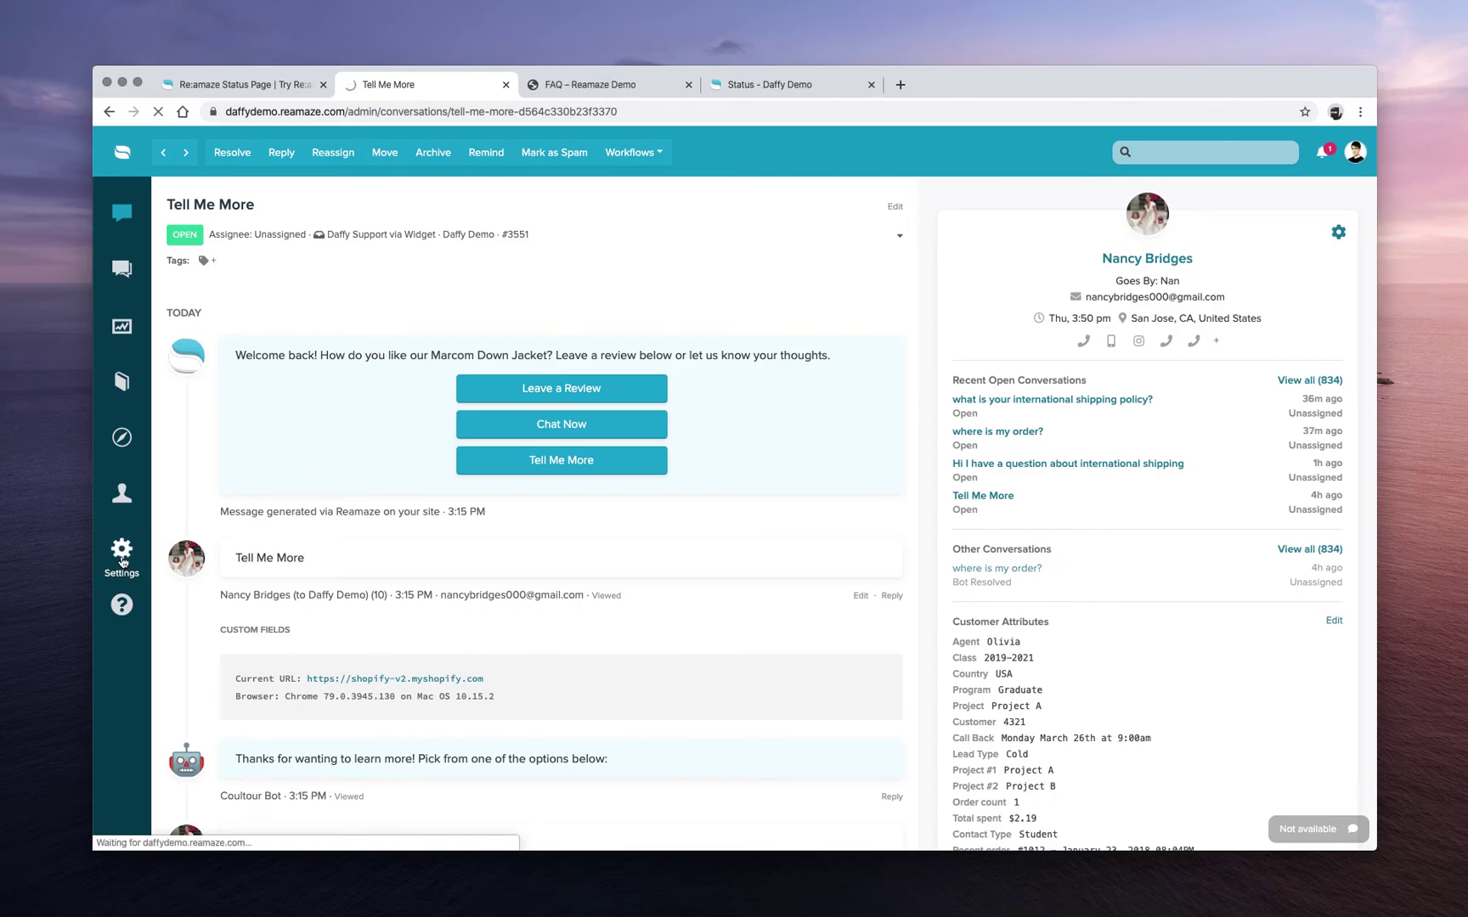
{"action": "scroll", "coordinate": [216, 544], "scroll_direction": "down", "scroll_amount": 10}
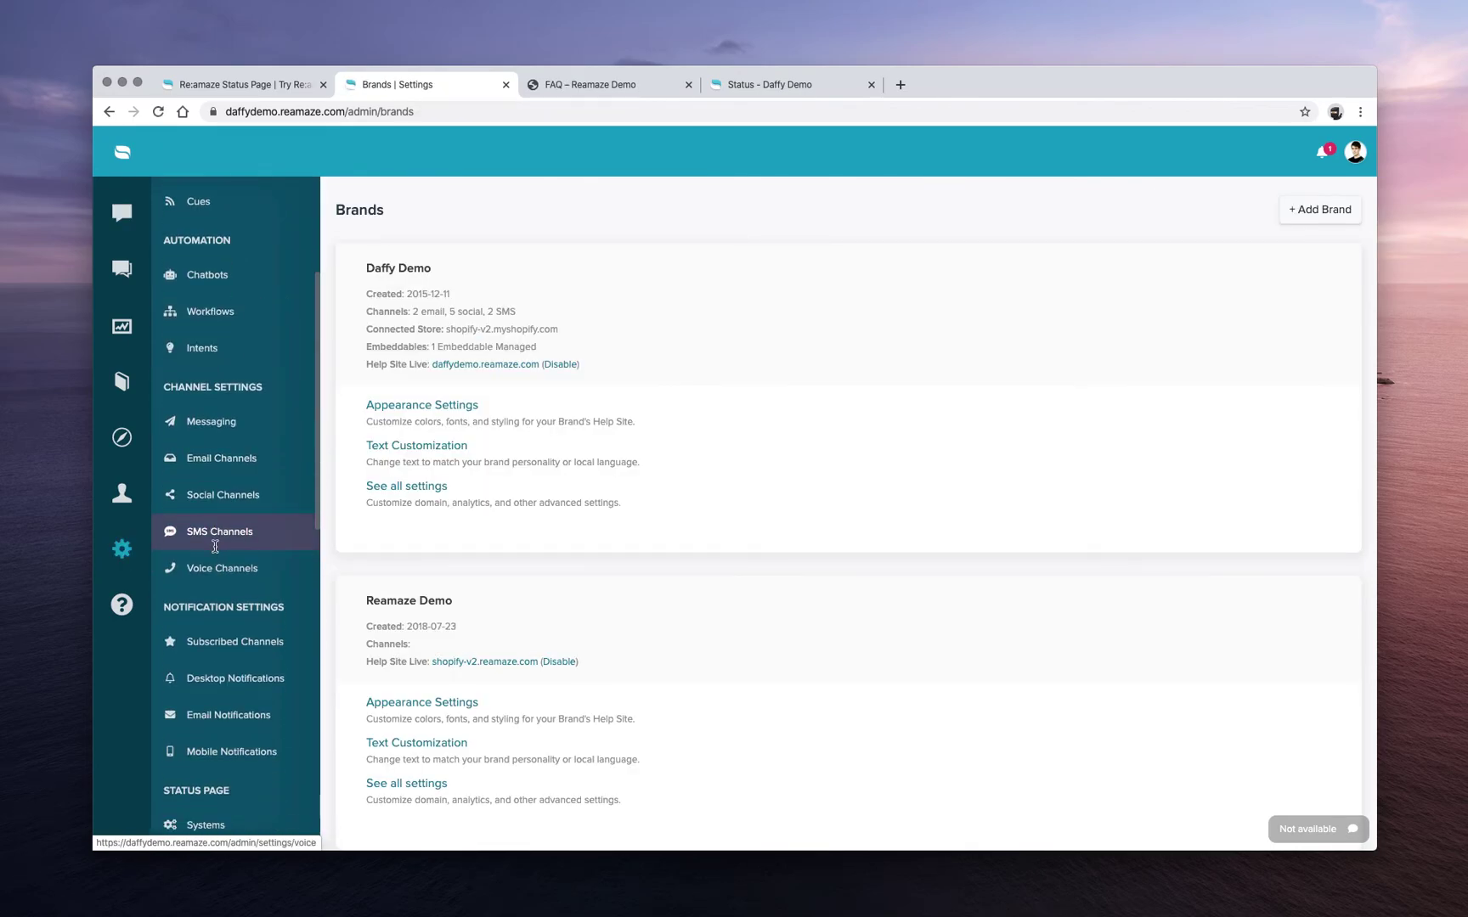
{"action": "scroll", "coordinate": [216, 550], "scroll_direction": "down", "scroll_amount": 2}
{"action": "left_click", "coordinate": [216, 573]}
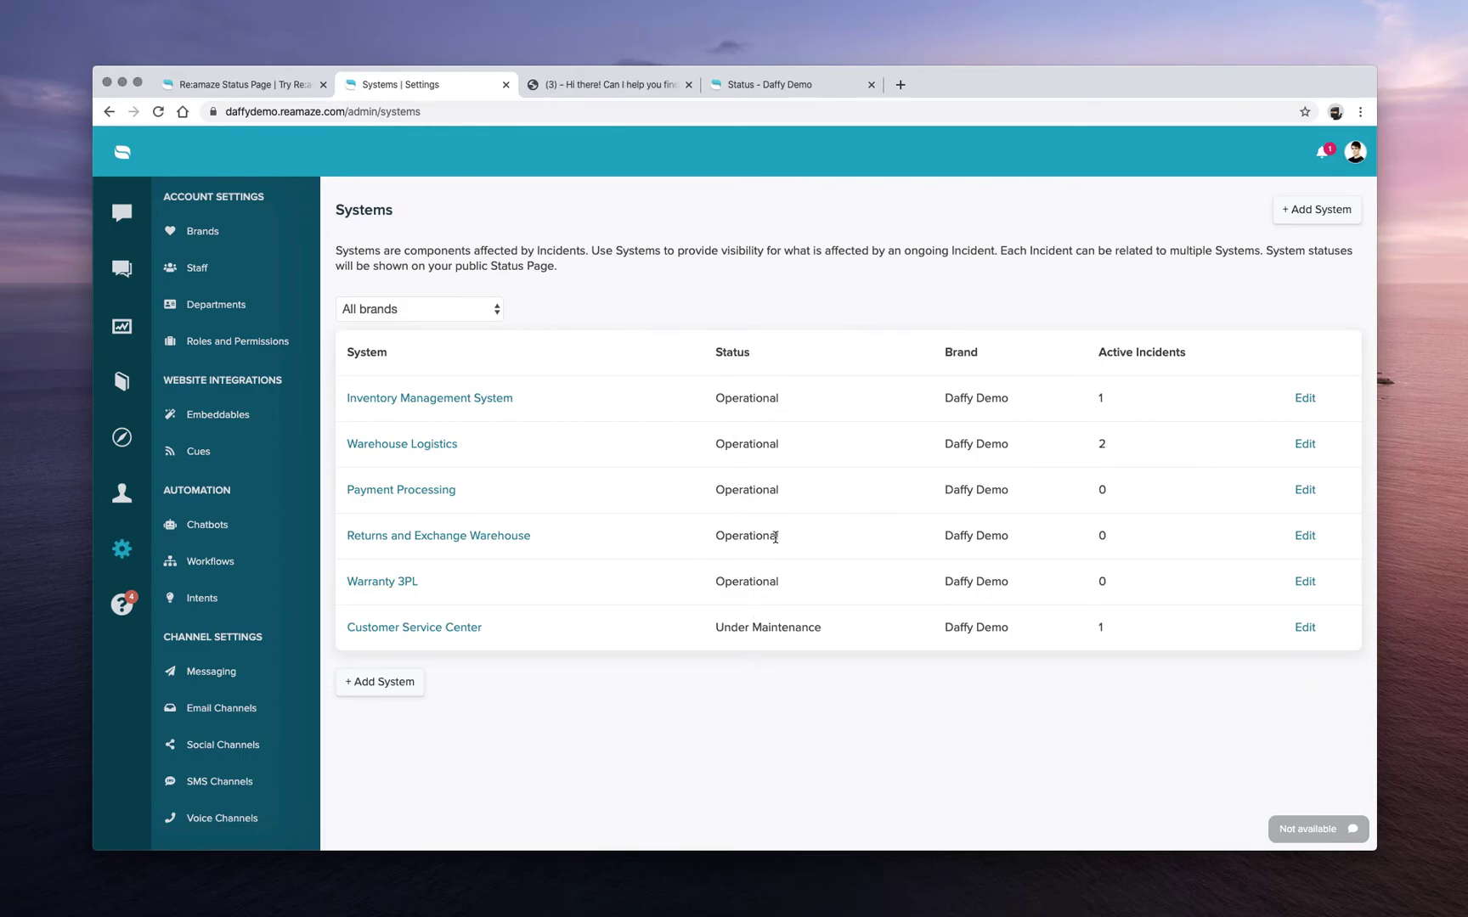
{"action": "scroll", "coordinate": [228, 559], "scroll_direction": "down", "scroll_amount": 8}
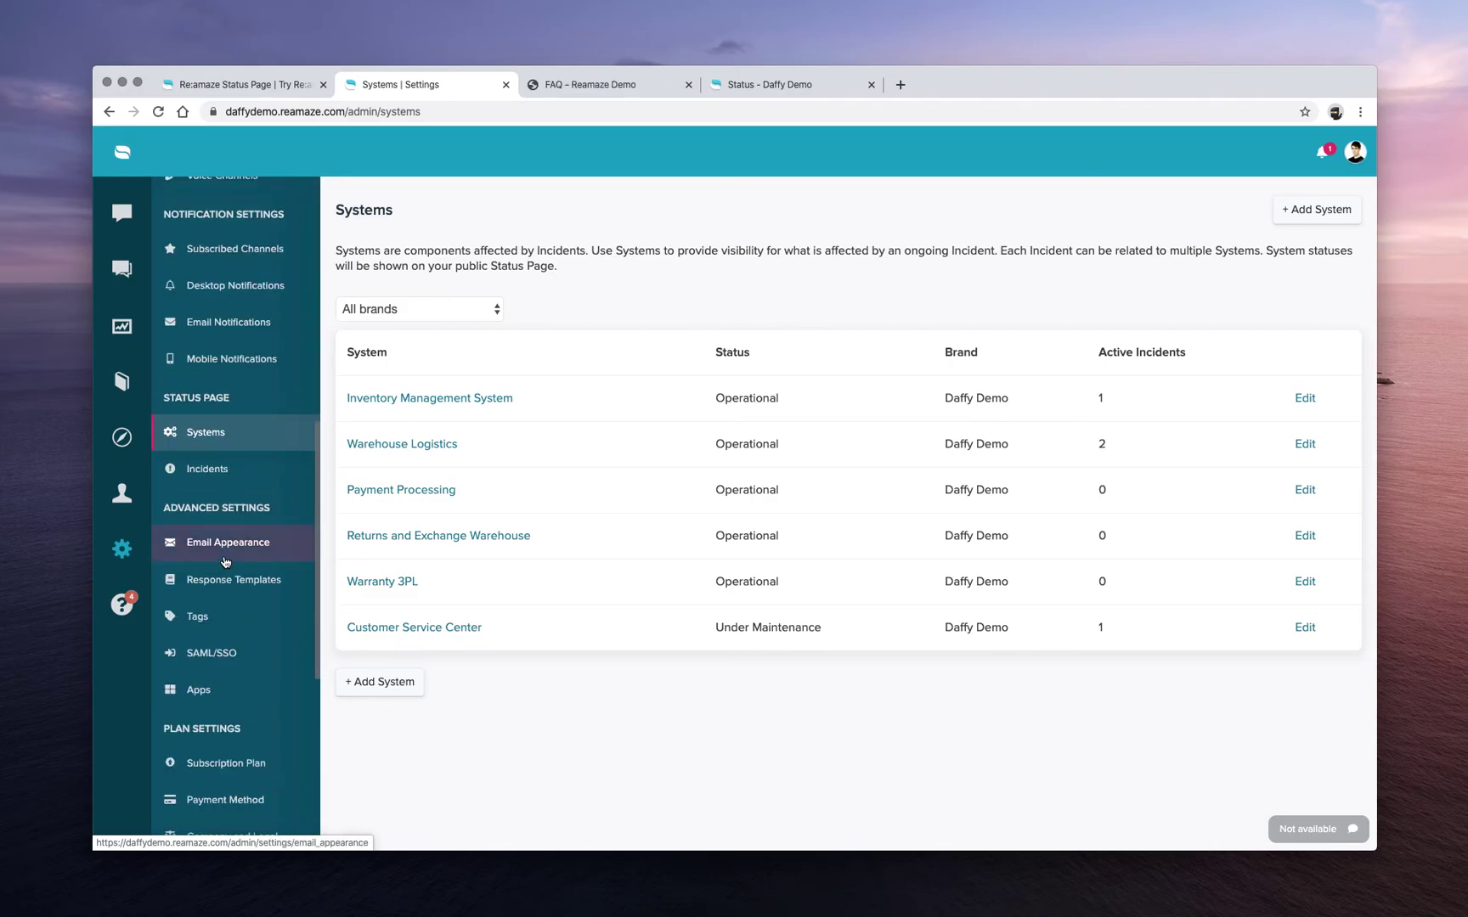
{"action": "left_click", "coordinate": [204, 418]}
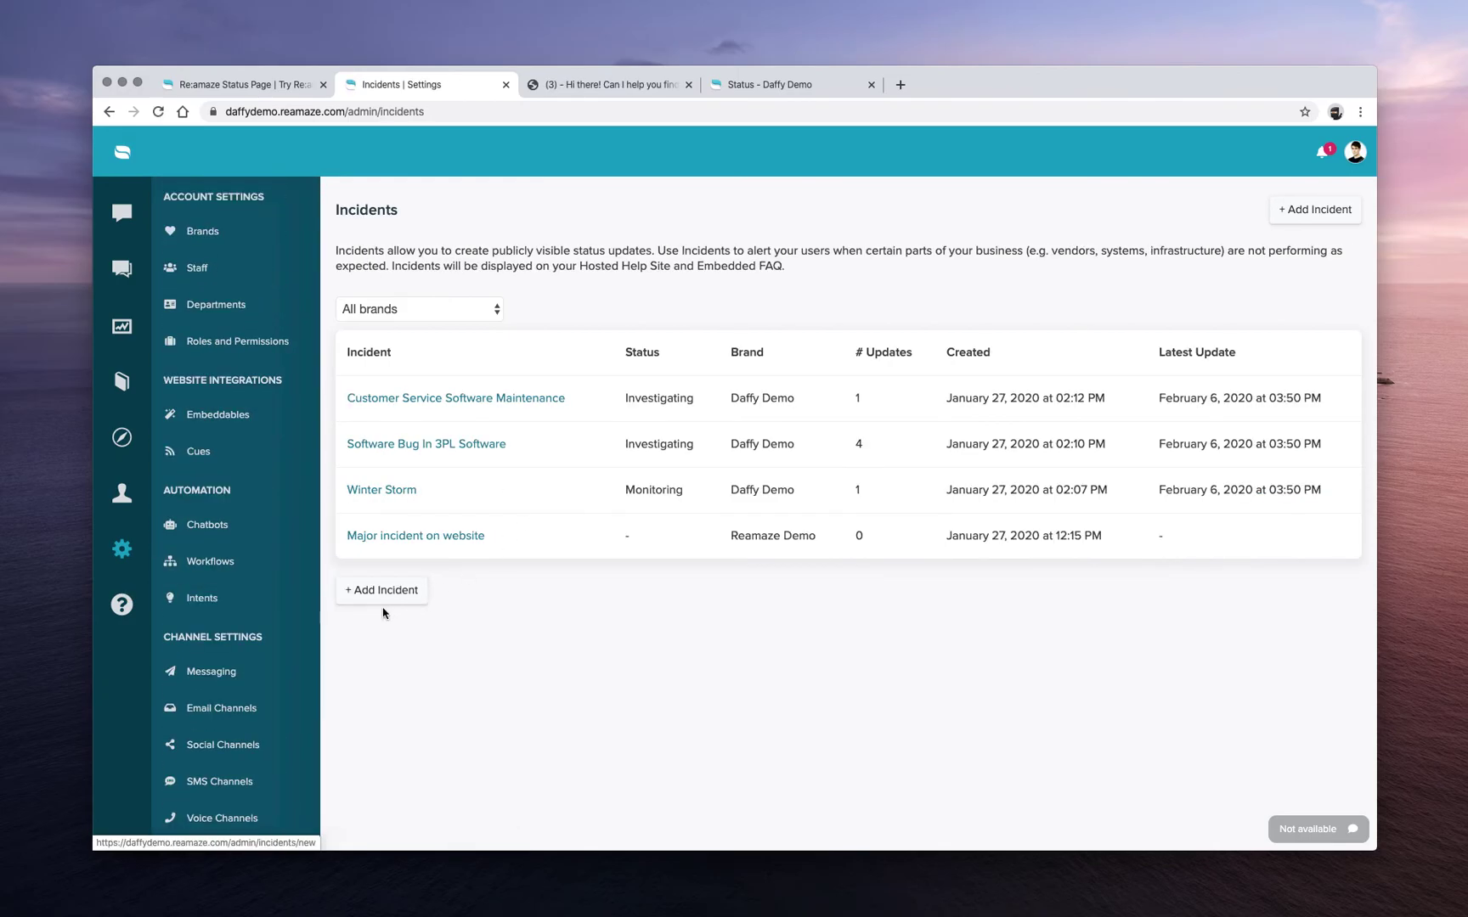
{"action": "left_click", "coordinate": [375, 592]}
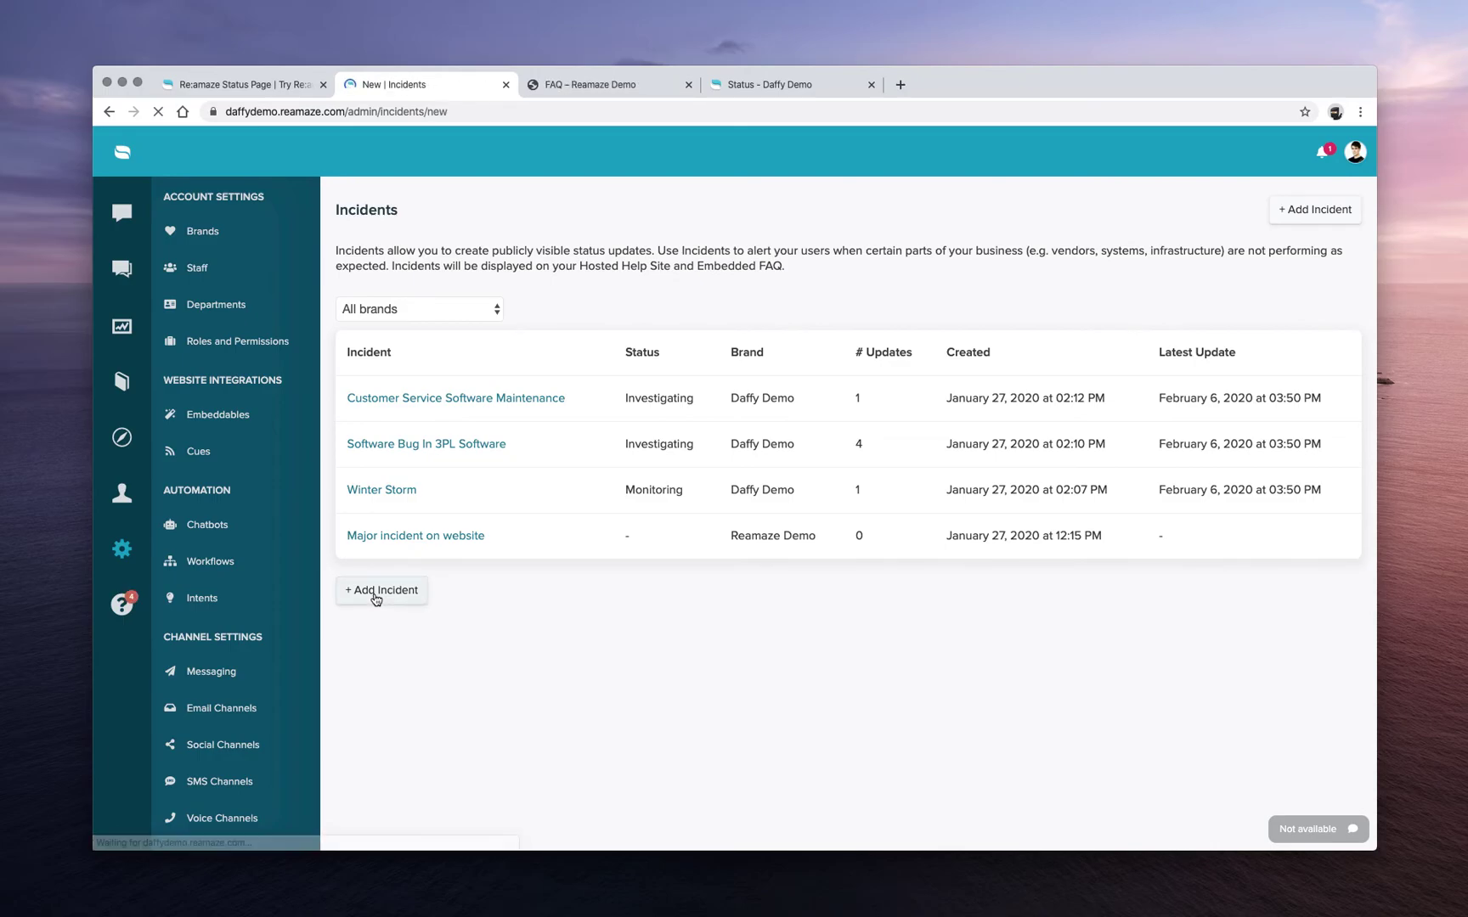
{"action": "left_click", "coordinate": [388, 311]}
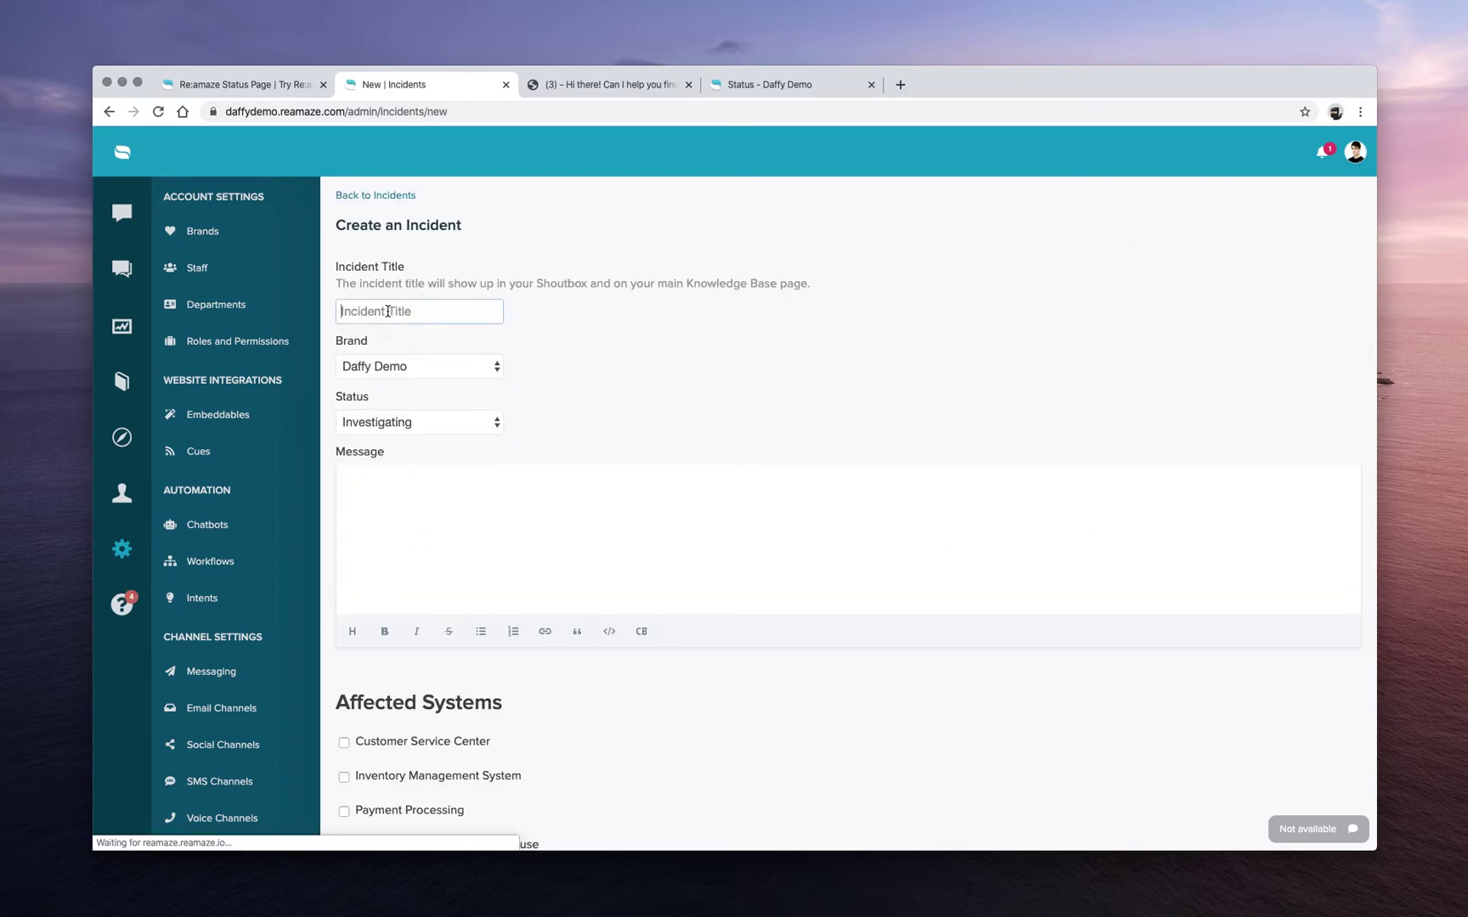
{"action": "left_click", "coordinate": [404, 367]}
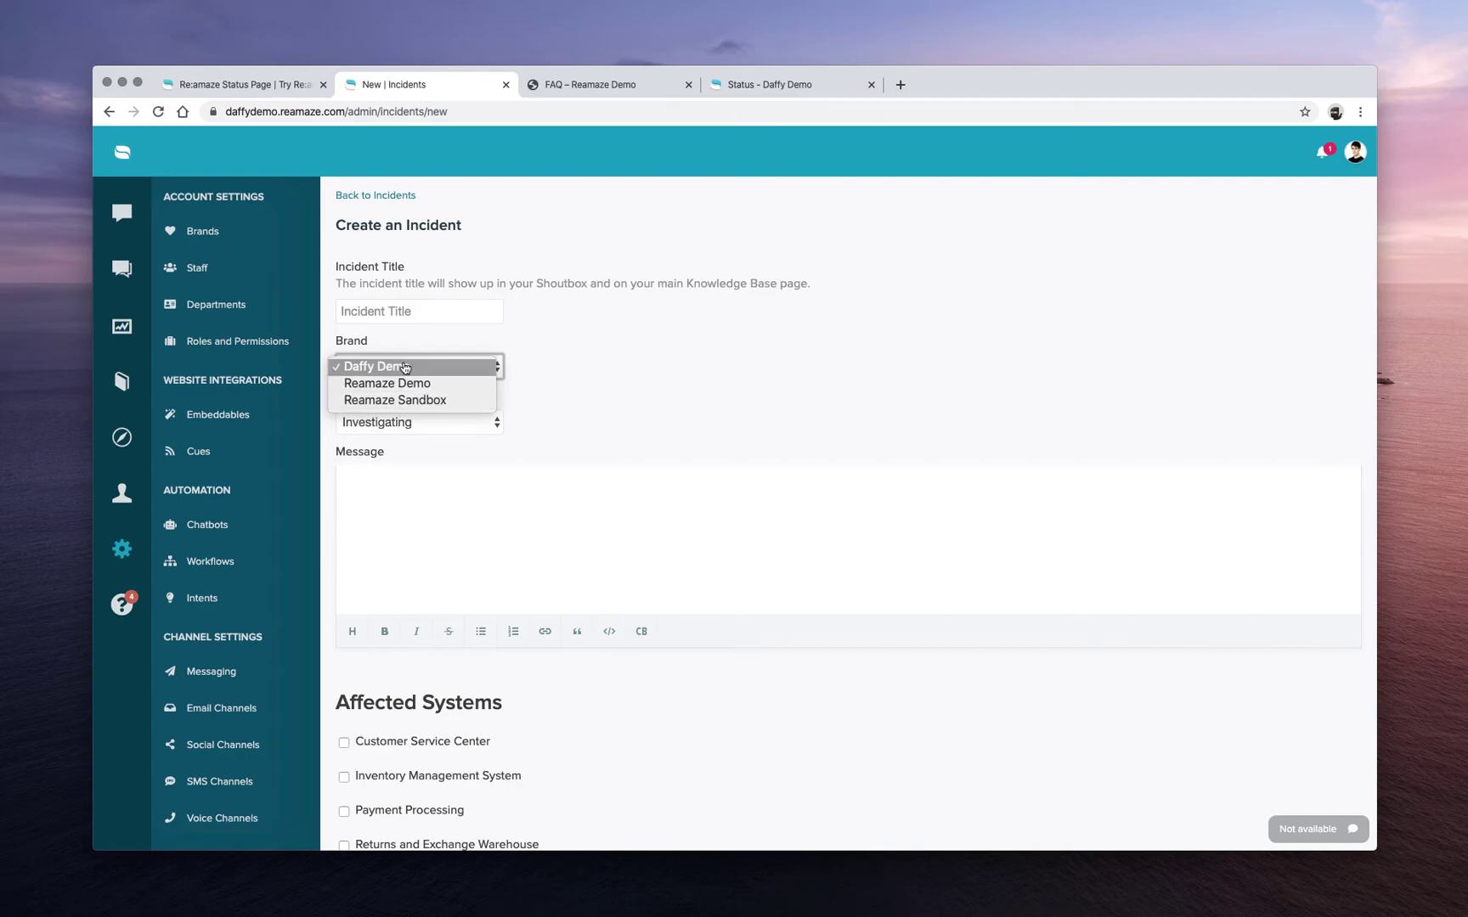
{"action": "left_click", "coordinate": [601, 405]}
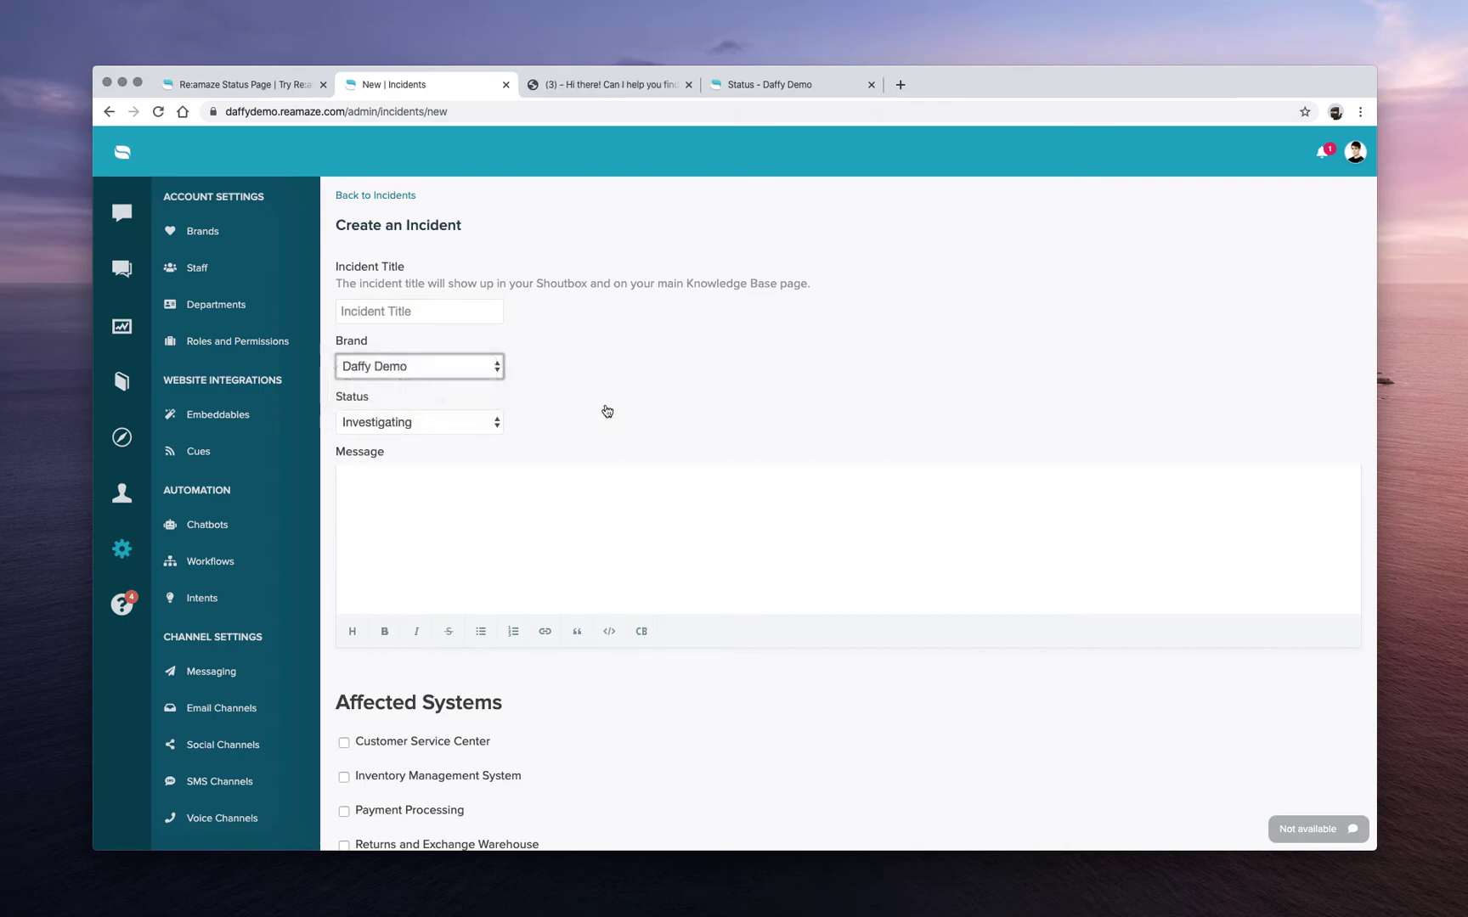
{"action": "left_click", "coordinate": [467, 426]}
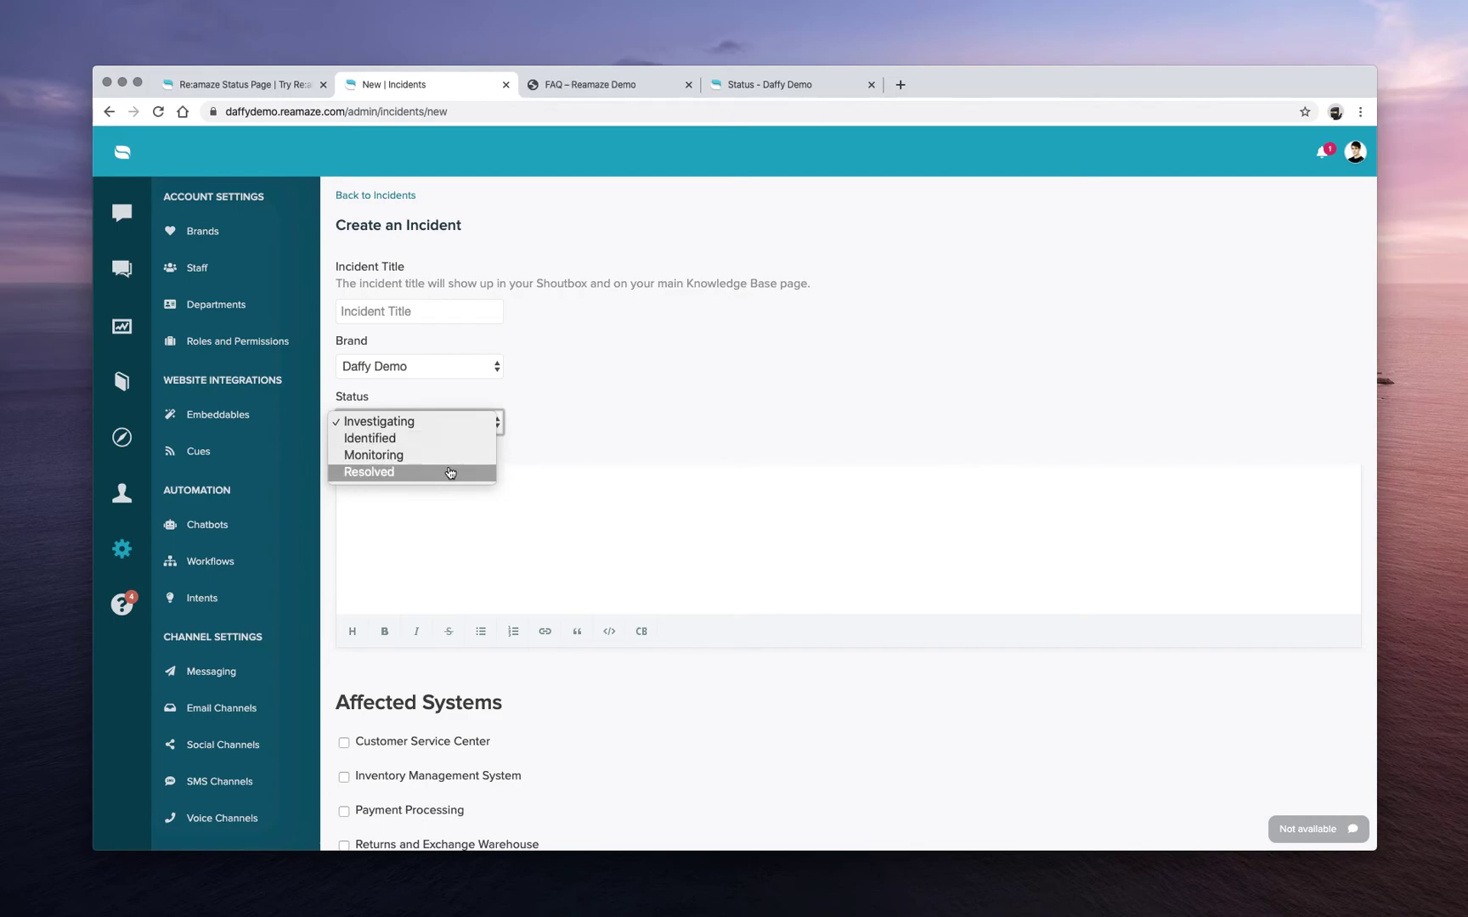
{"action": "left_click", "coordinate": [443, 515]}
{"action": "left_click", "coordinate": [412, 511]}
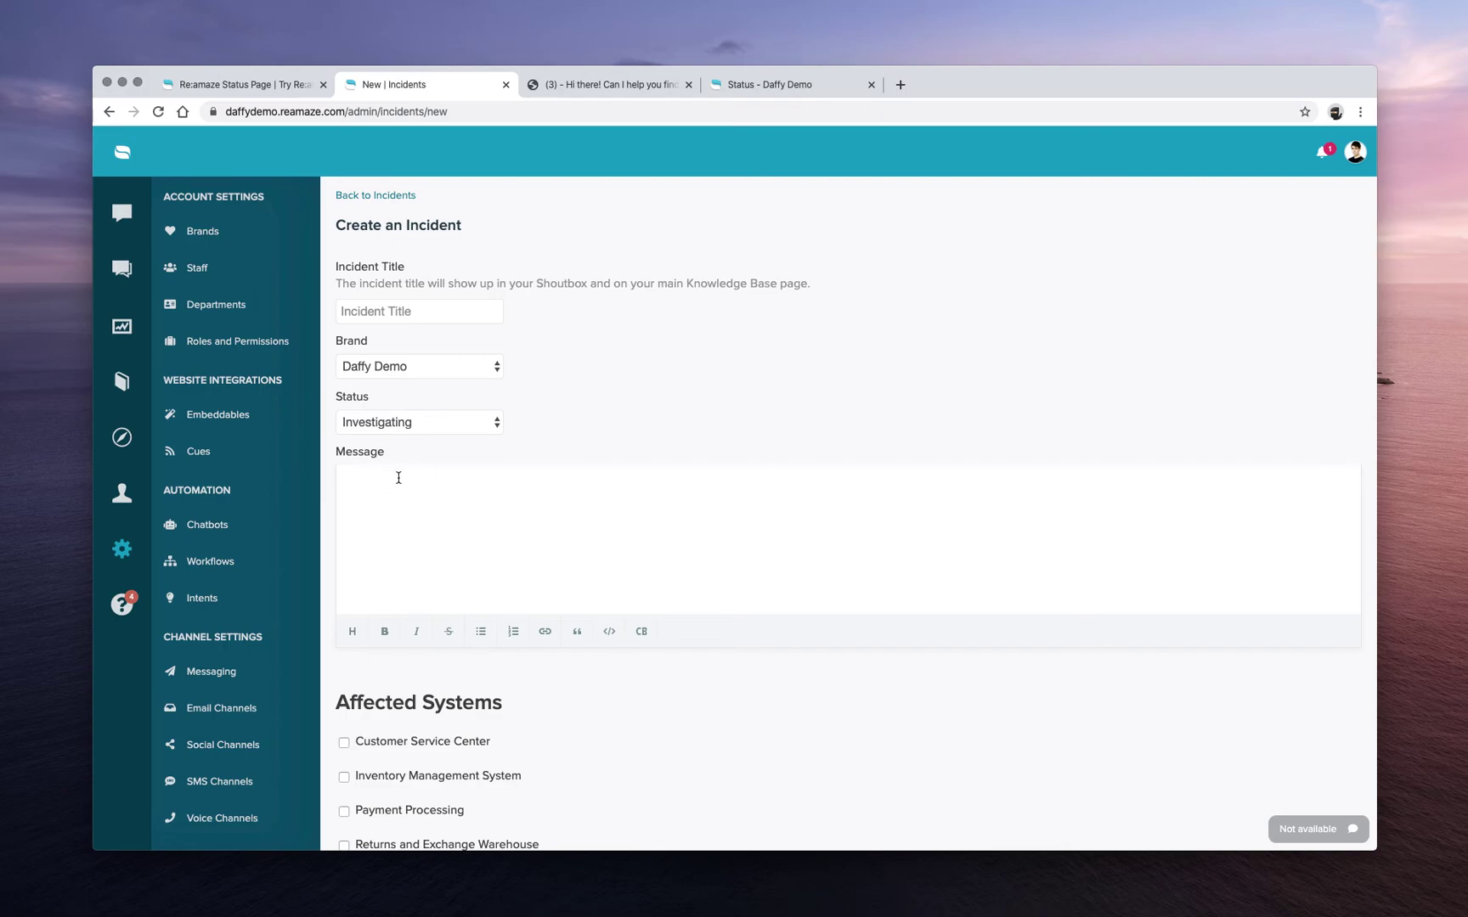
Step: Tick Payment Processing under Affected Systems and set its status to Degraded Performance
{"action": "scroll", "coordinate": [386, 493], "scroll_direction": "down", "scroll_amount": 5}
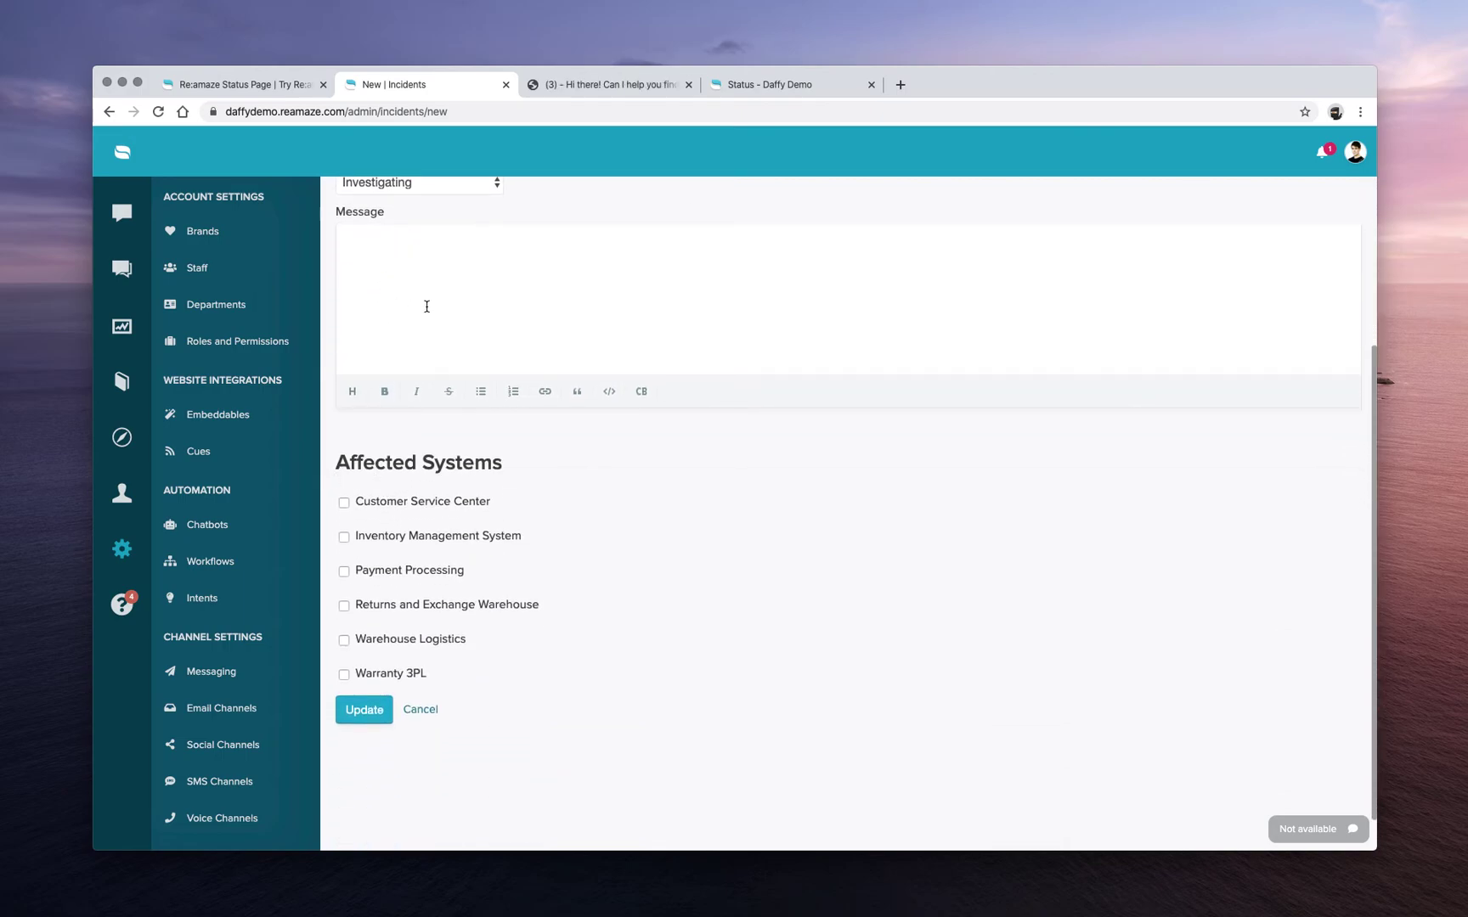
{"action": "left_click", "coordinate": [344, 572]}
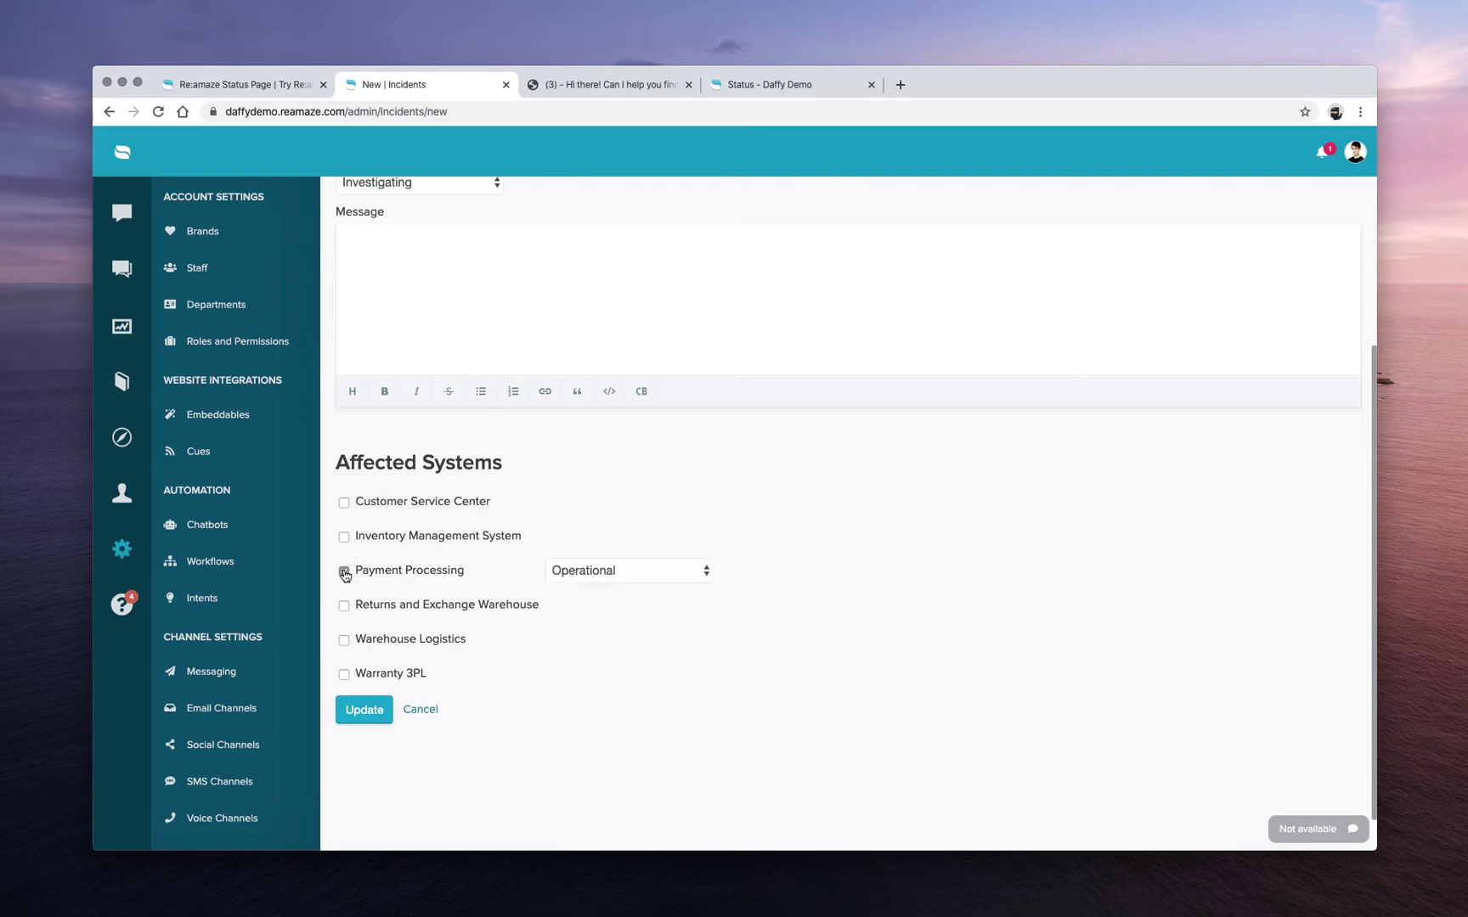
{"action": "left_click", "coordinate": [581, 577]}
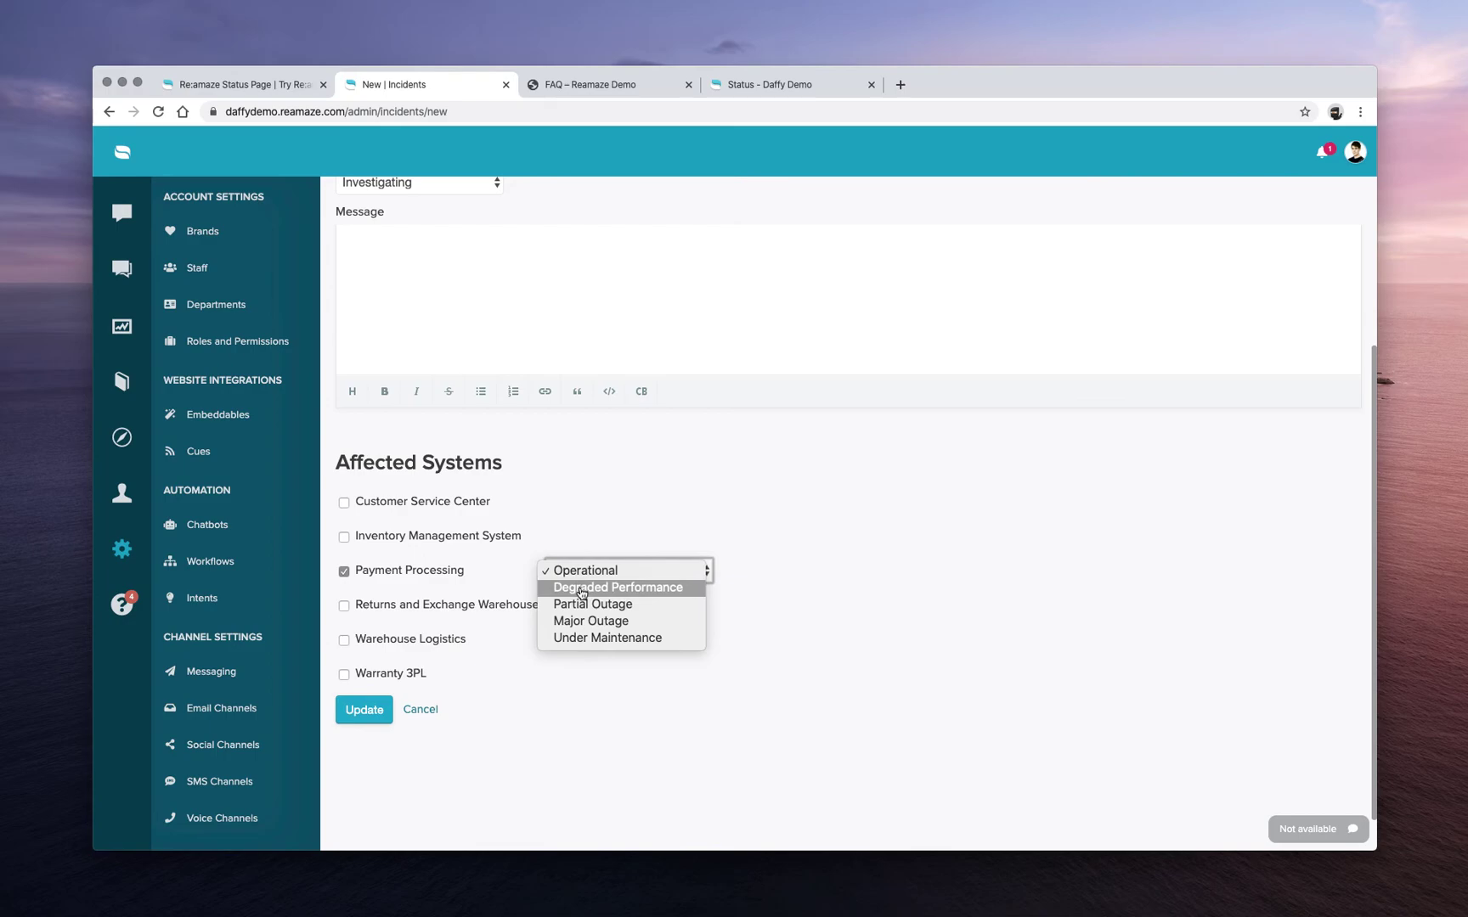
{"action": "left_click", "coordinate": [583, 588]}
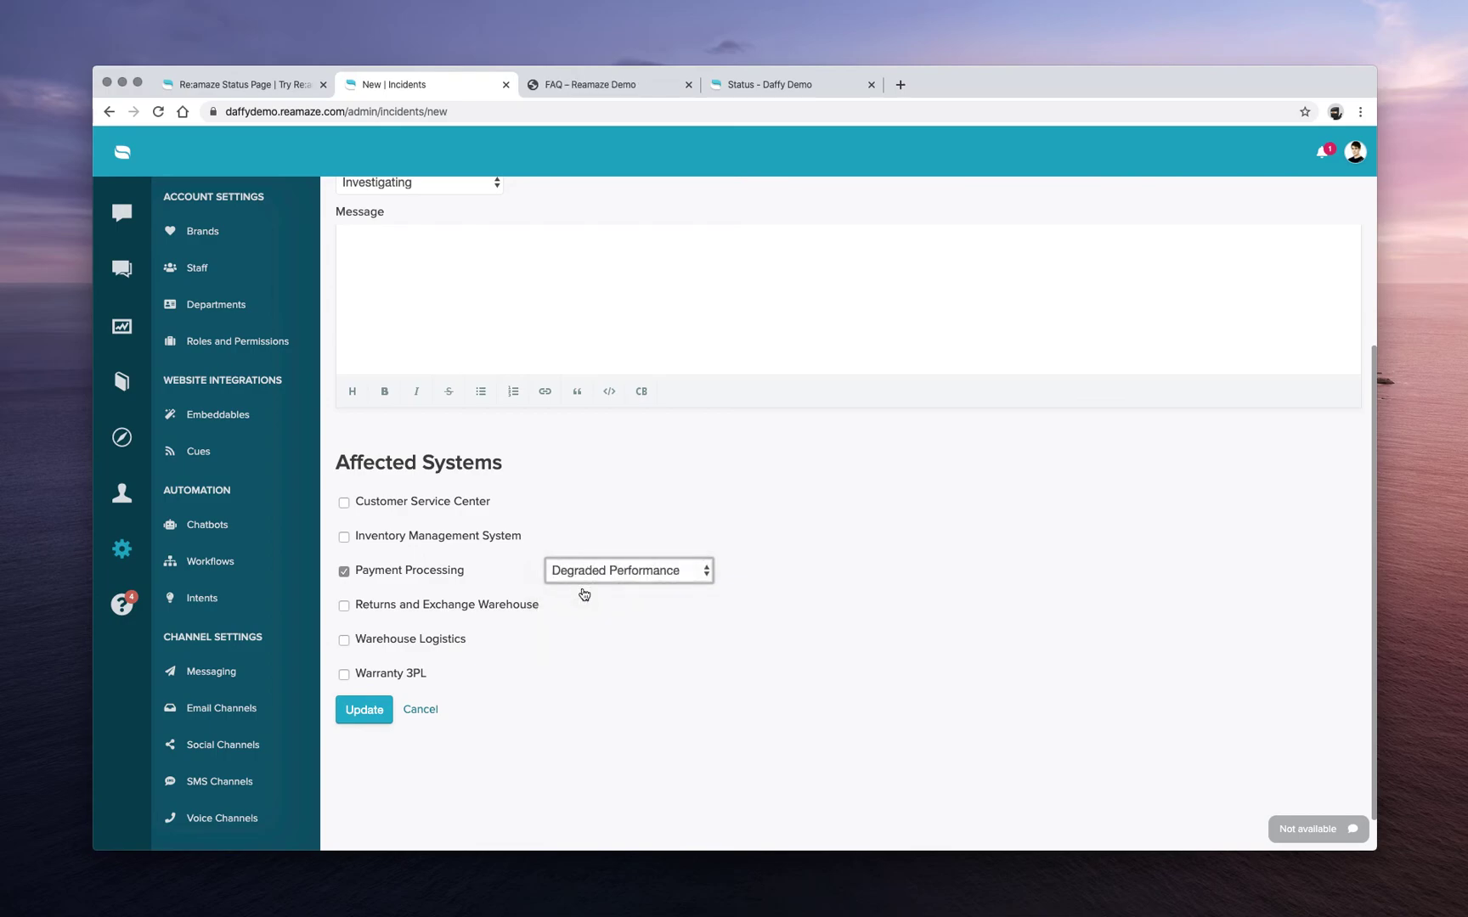
{"action": "left_click", "coordinate": [591, 578]}
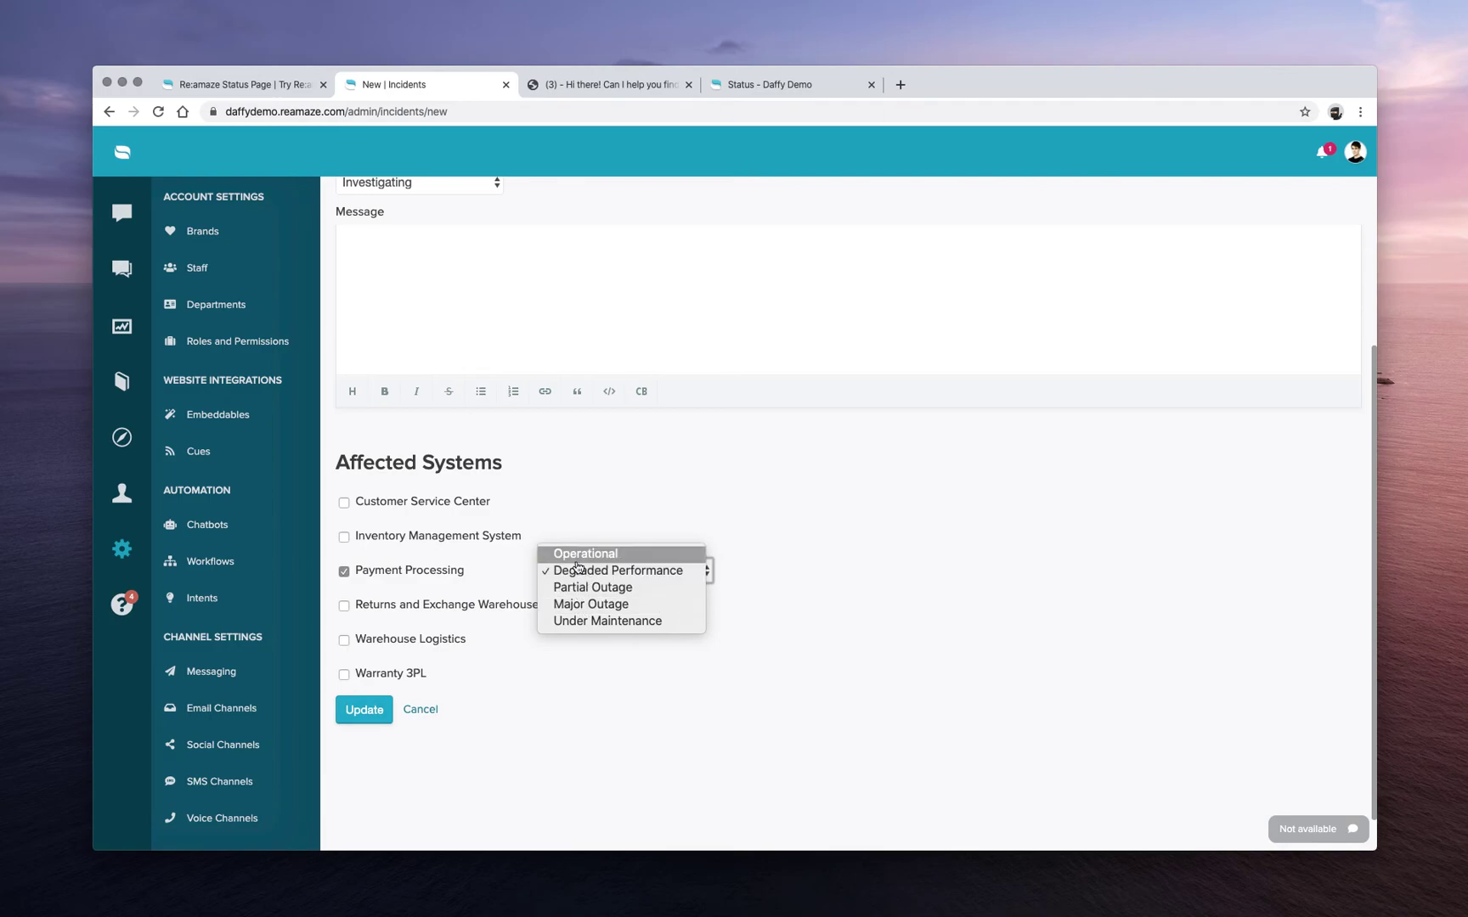
{"action": "left_click", "coordinate": [612, 571]}
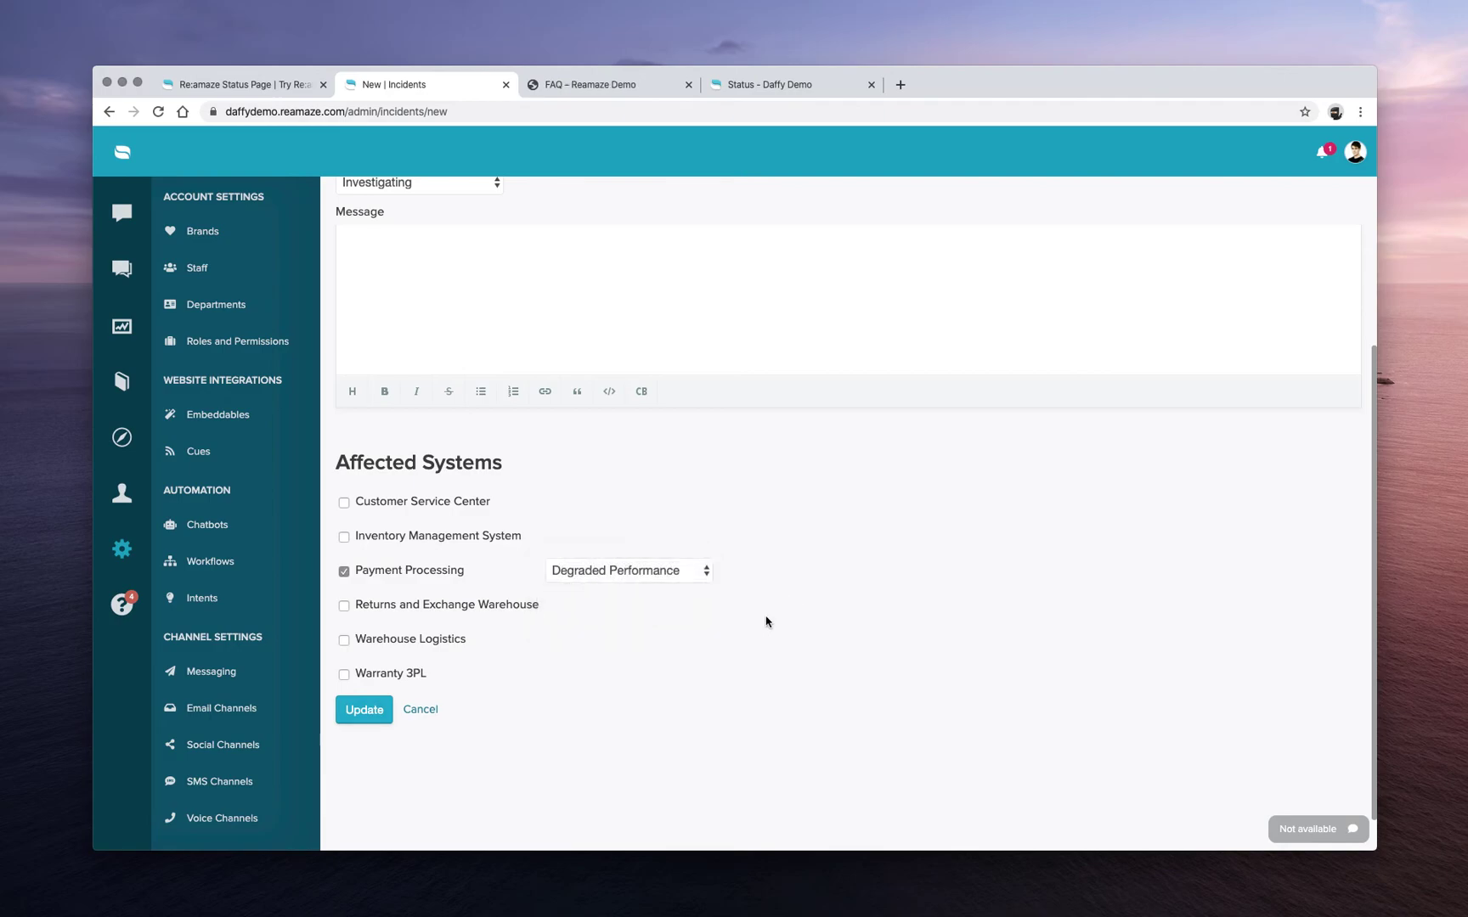
{"action": "scroll", "coordinate": [665, 600], "scroll_direction": "up", "scroll_amount": 10}
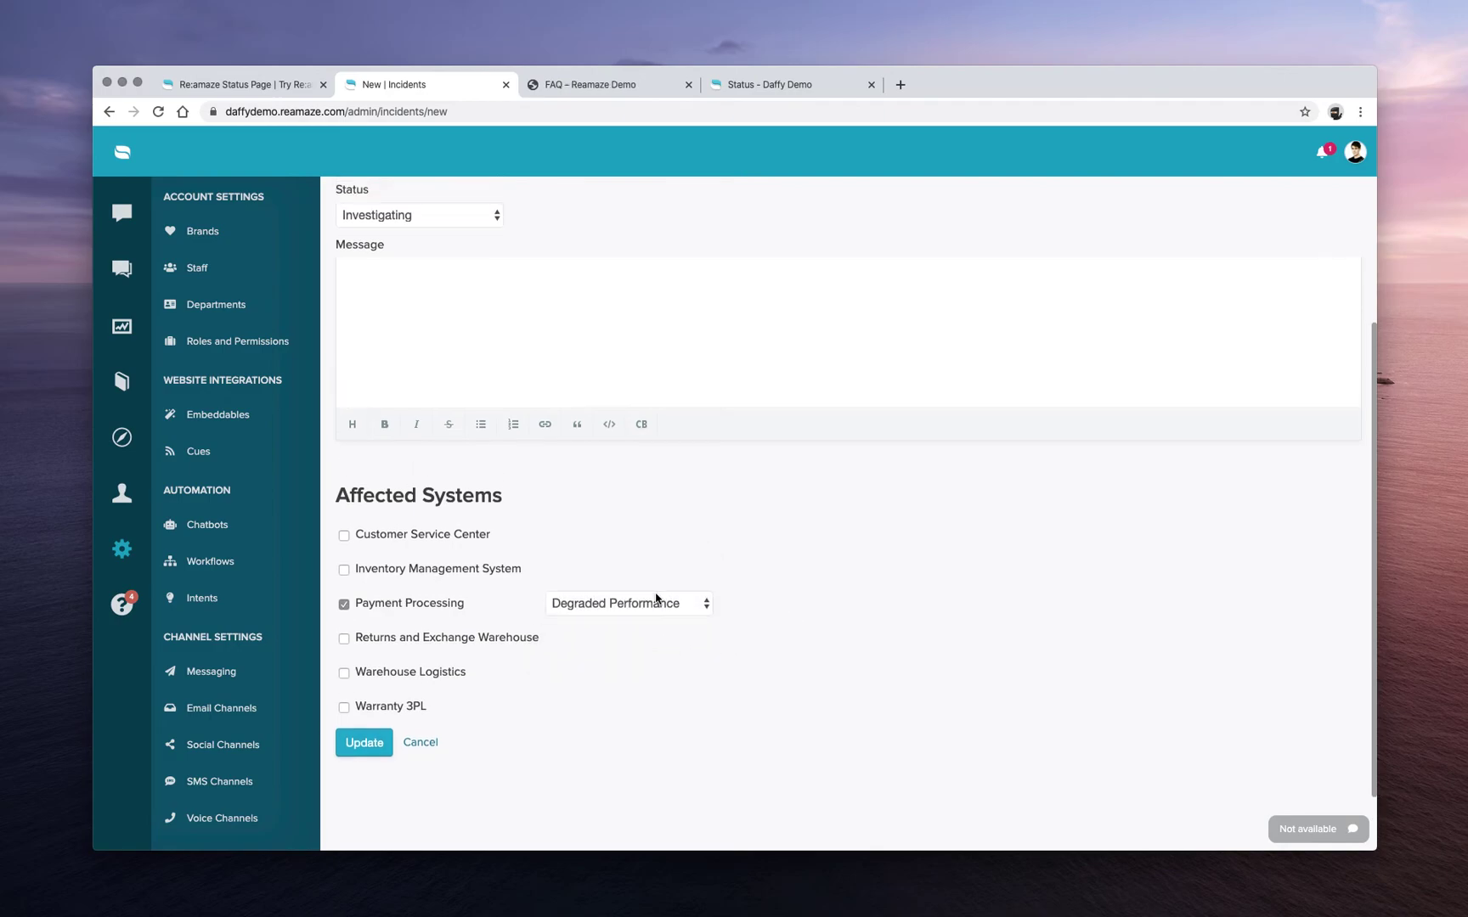
Step: Review the Daffy Demo public status page listing Winter Storm, 3PL Software bug and maintenance incidents
{"action": "left_click", "coordinate": [722, 86]}
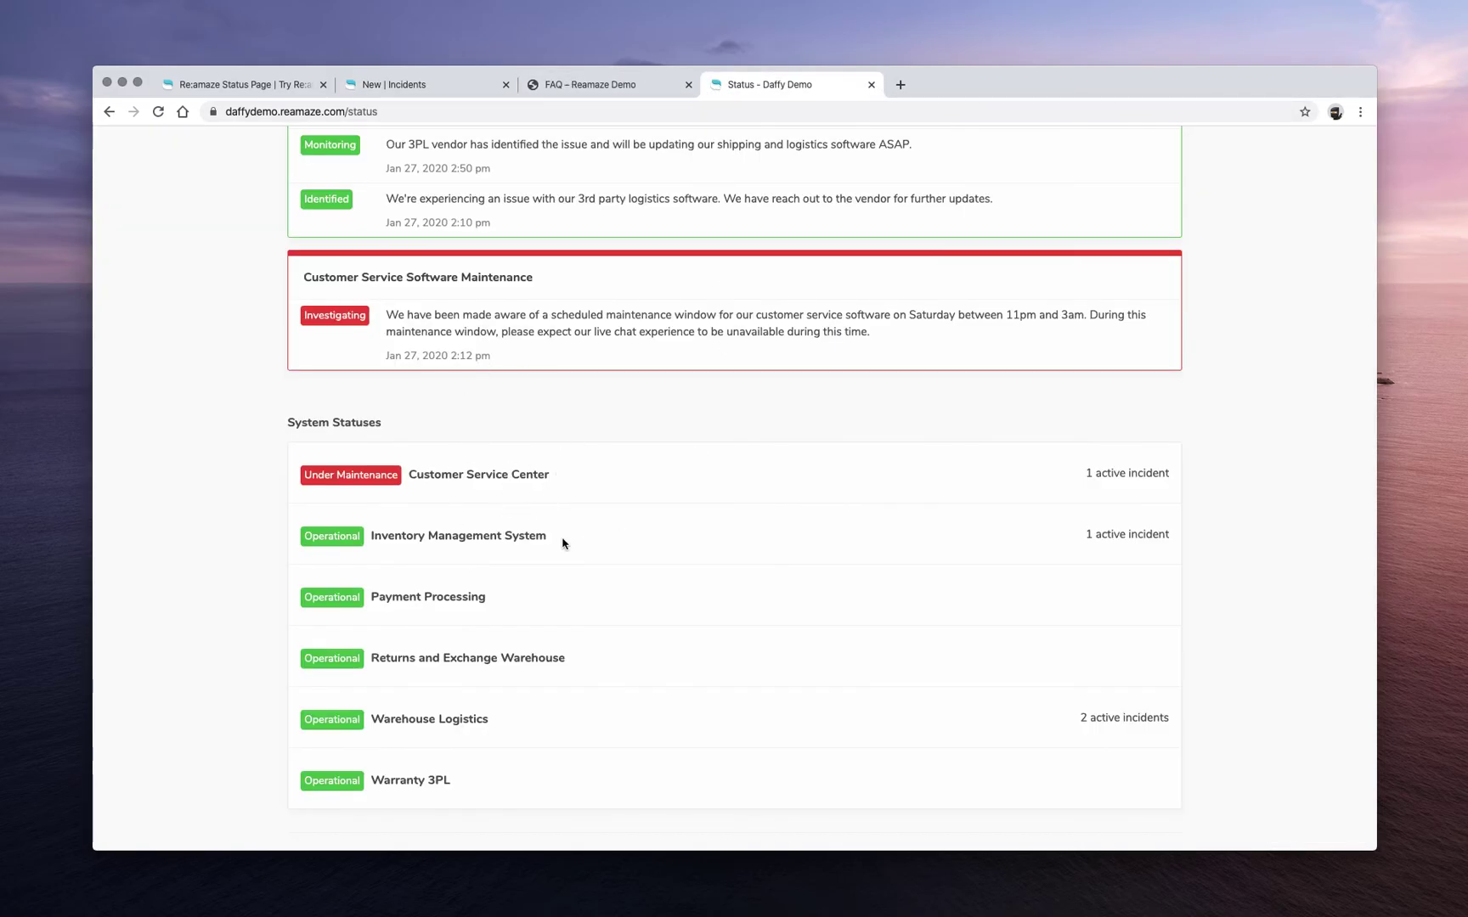
{"action": "scroll", "coordinate": [514, 489], "scroll_direction": "up", "scroll_amount": 5}
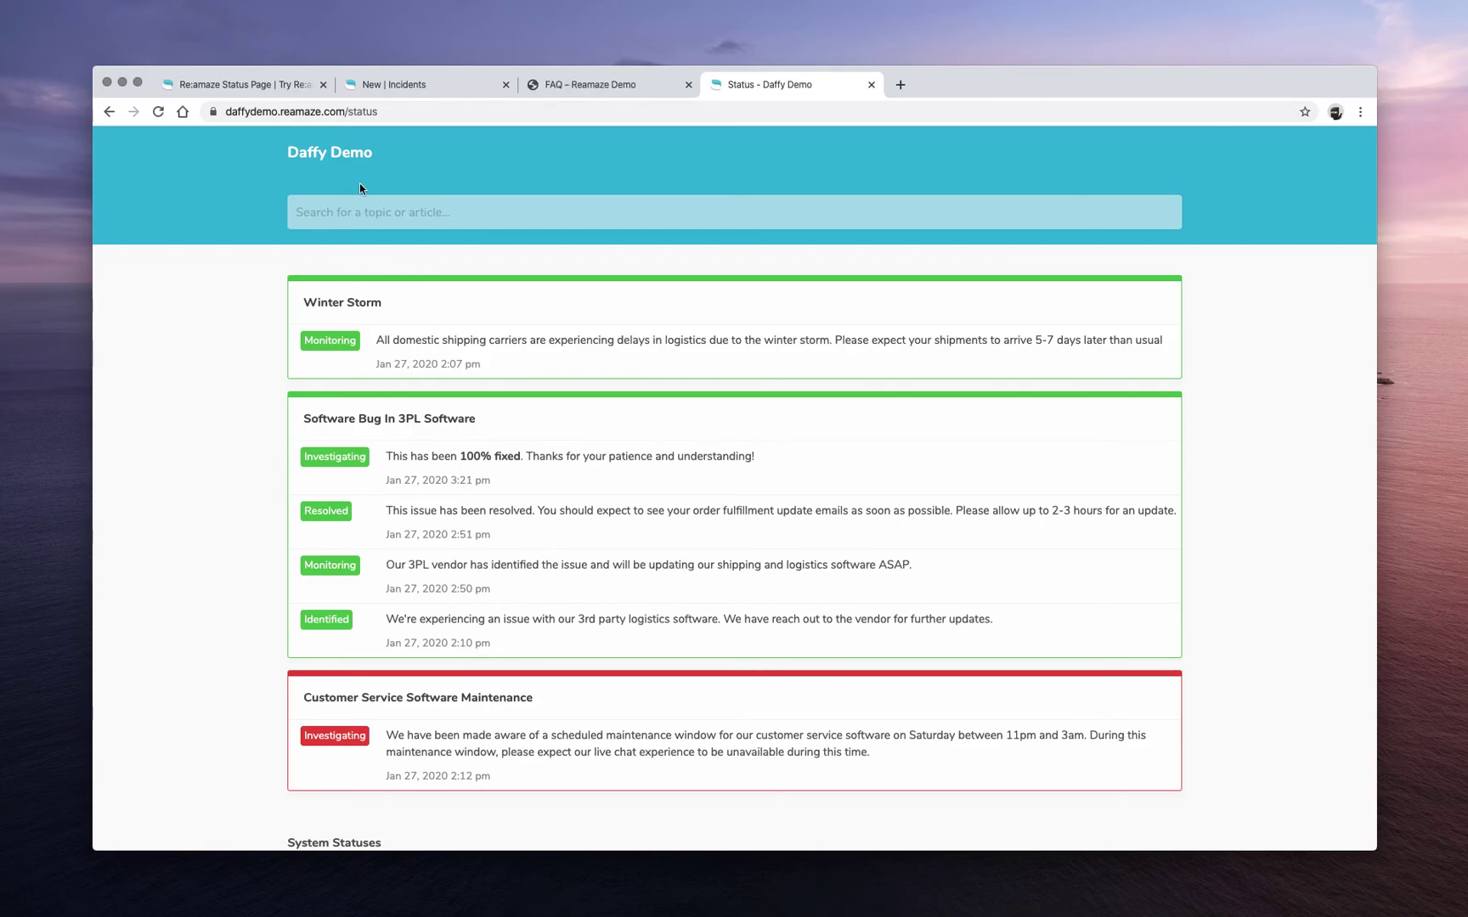
Step: On the store's FAQ page, view the current incident statuses in the chat widget
{"action": "left_click", "coordinate": [591, 85]}
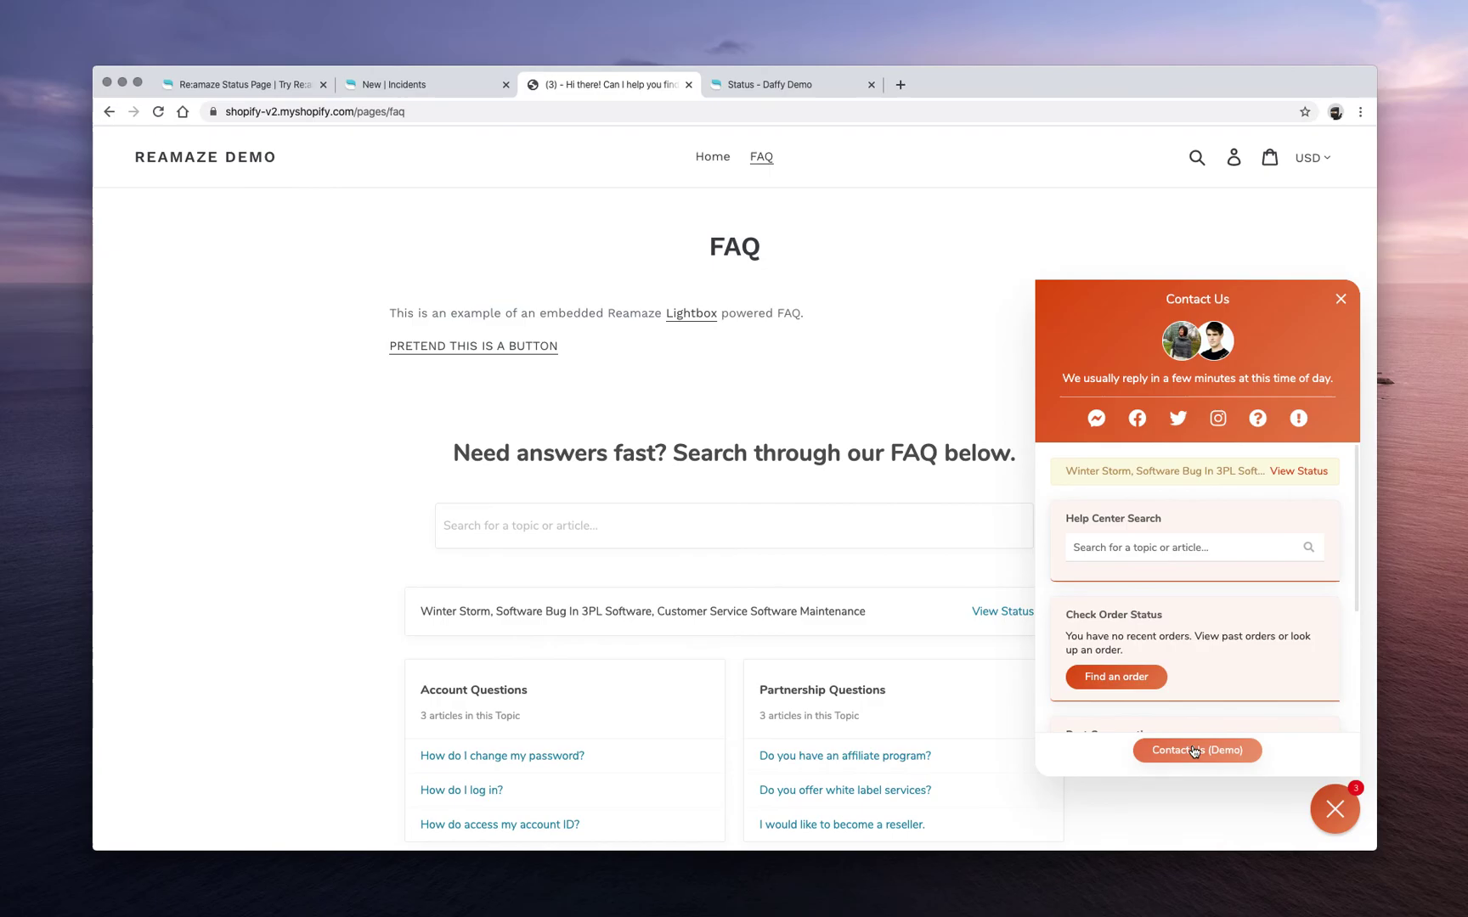
{"action": "left_click", "coordinate": [1298, 473]}
{"action": "scroll", "coordinate": [1257, 442], "scroll_direction": "down", "scroll_amount": 5}
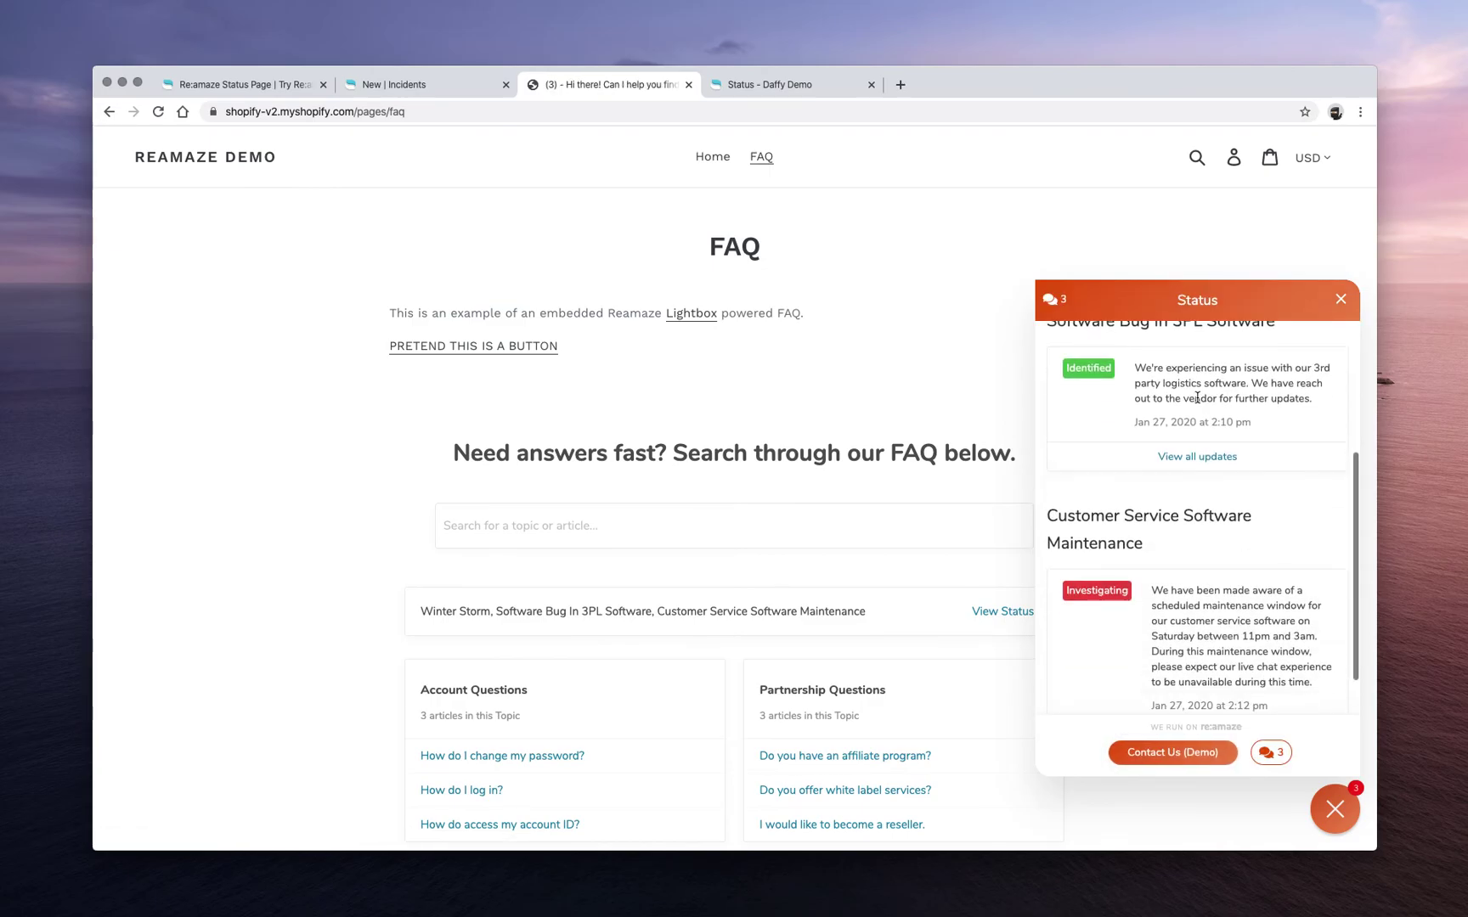
{"action": "scroll", "coordinate": [1198, 398], "scroll_direction": "up", "scroll_amount": 5}
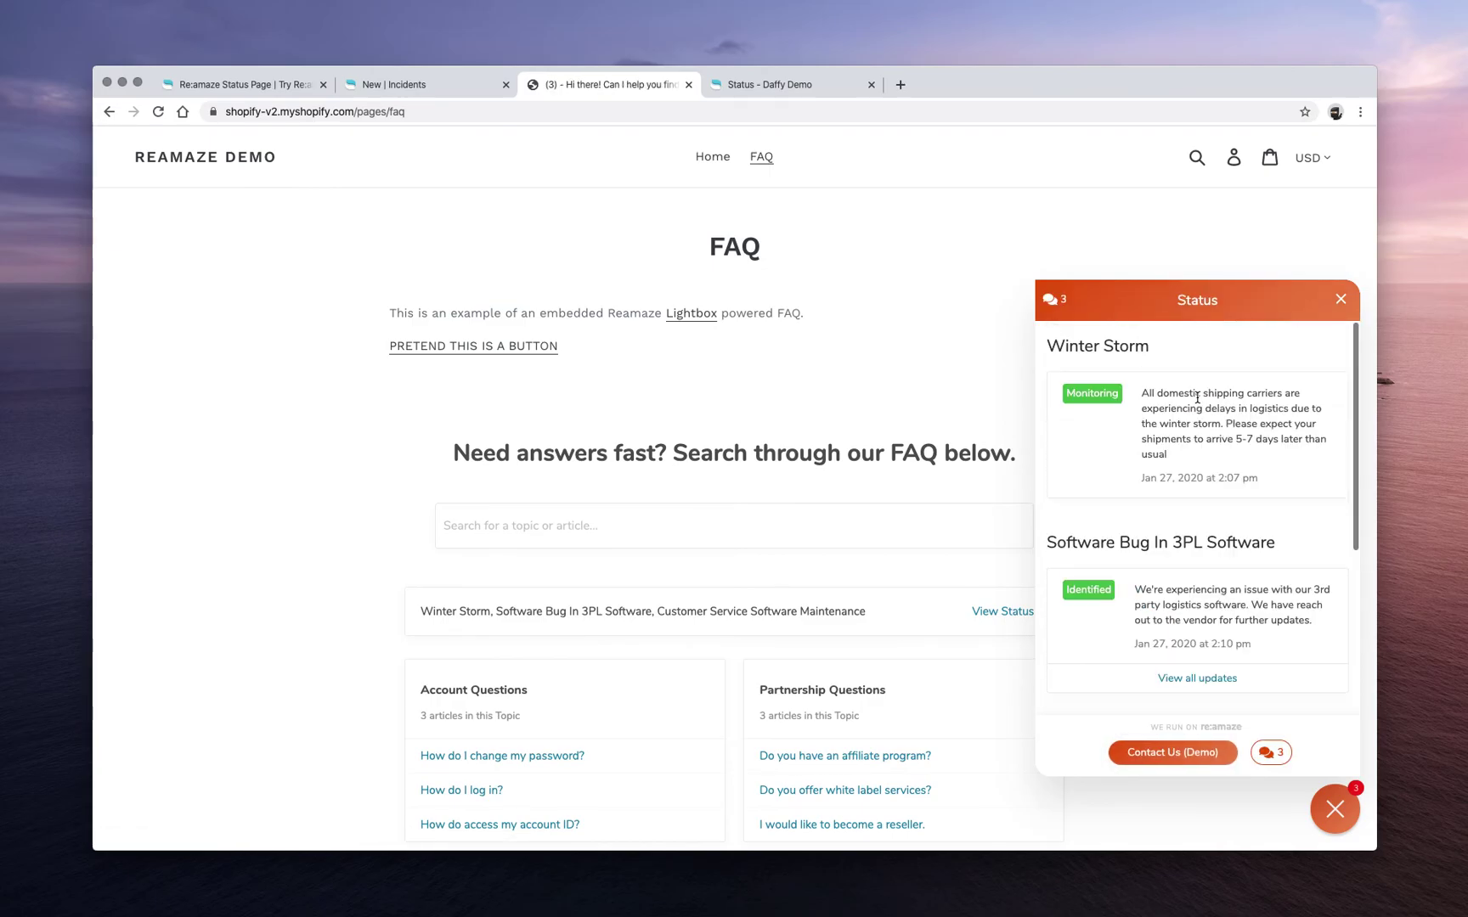
Step: Compare the widget with the public status page, then go back to the Contact Us chat panel
{"action": "left_click", "coordinate": [770, 84]}
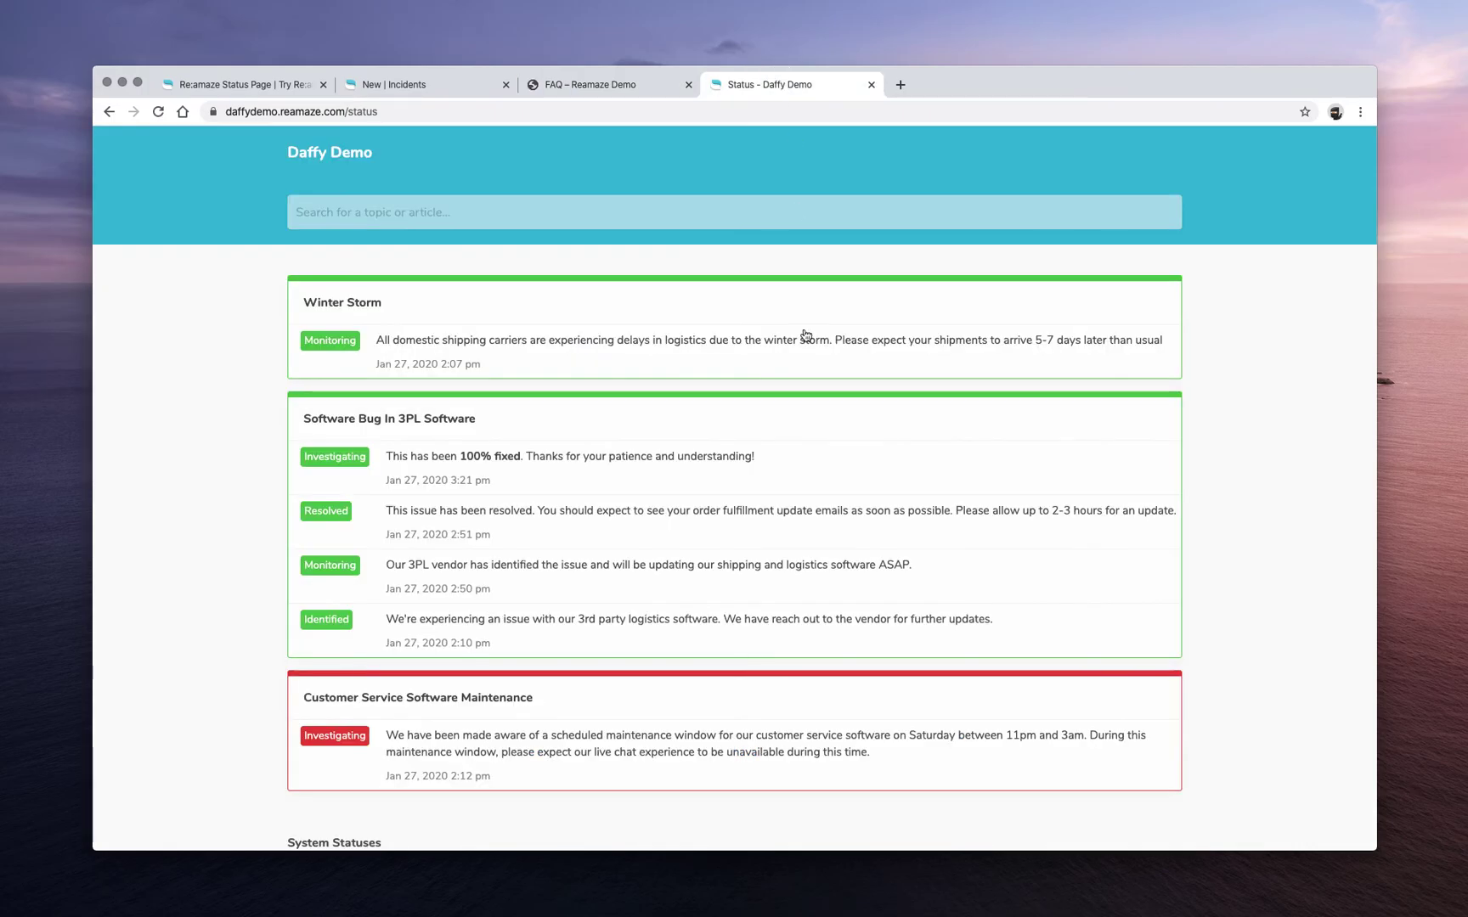
{"action": "left_click", "coordinate": [599, 85]}
{"action": "left_click", "coordinate": [1172, 752]}
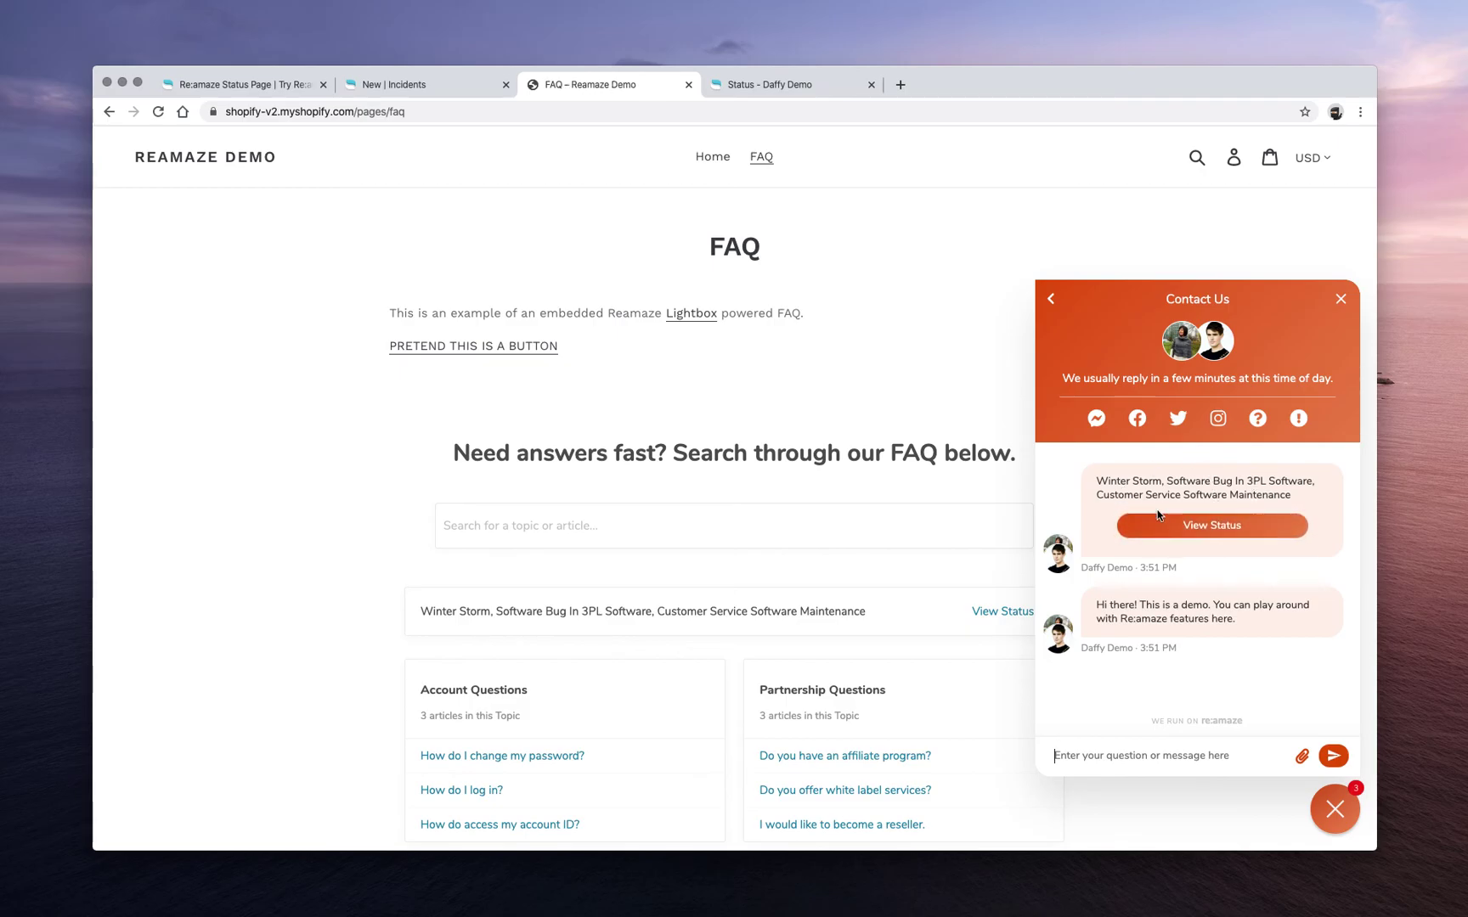
Step: Preview the Status Page features: public page, status before chat, incident histories, real-time updates
{"action": "left_click", "coordinate": [429, 87]}
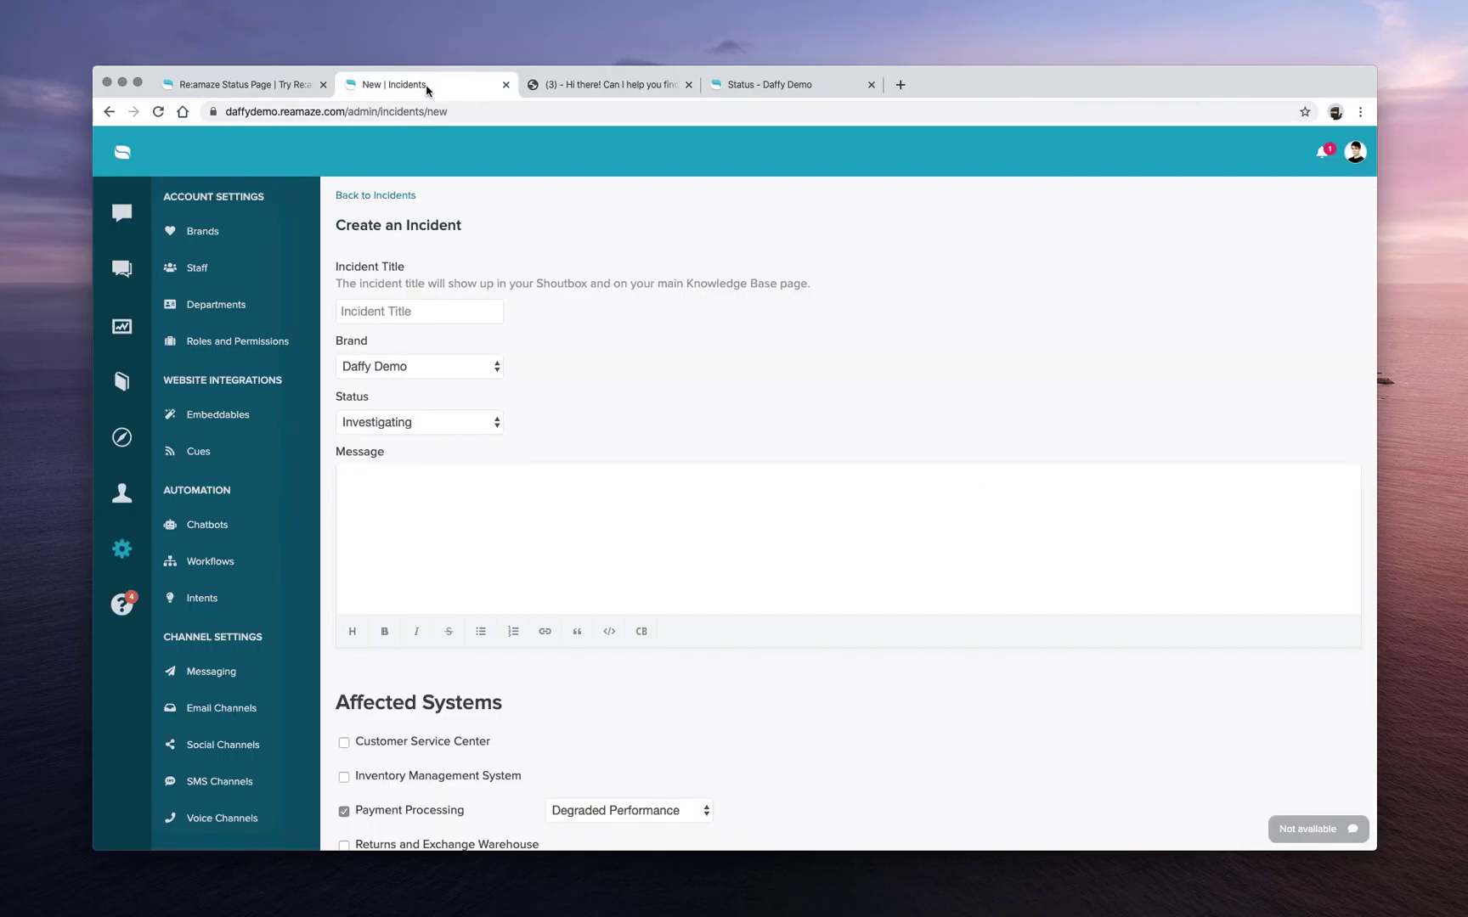
{"action": "left_click", "coordinate": [285, 85]}
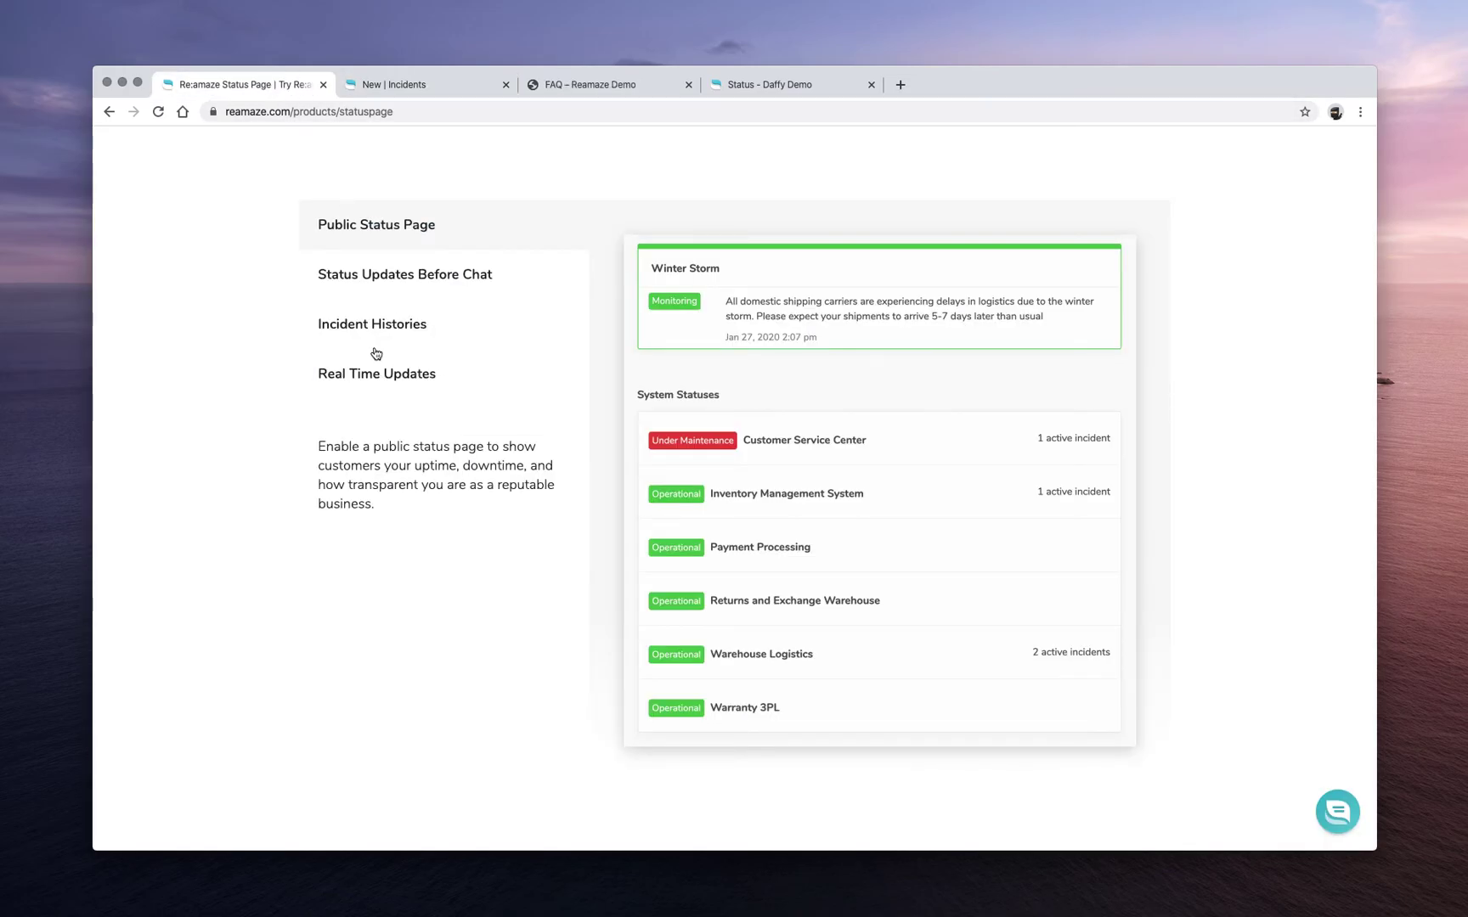
{"action": "left_click", "coordinate": [380, 289]}
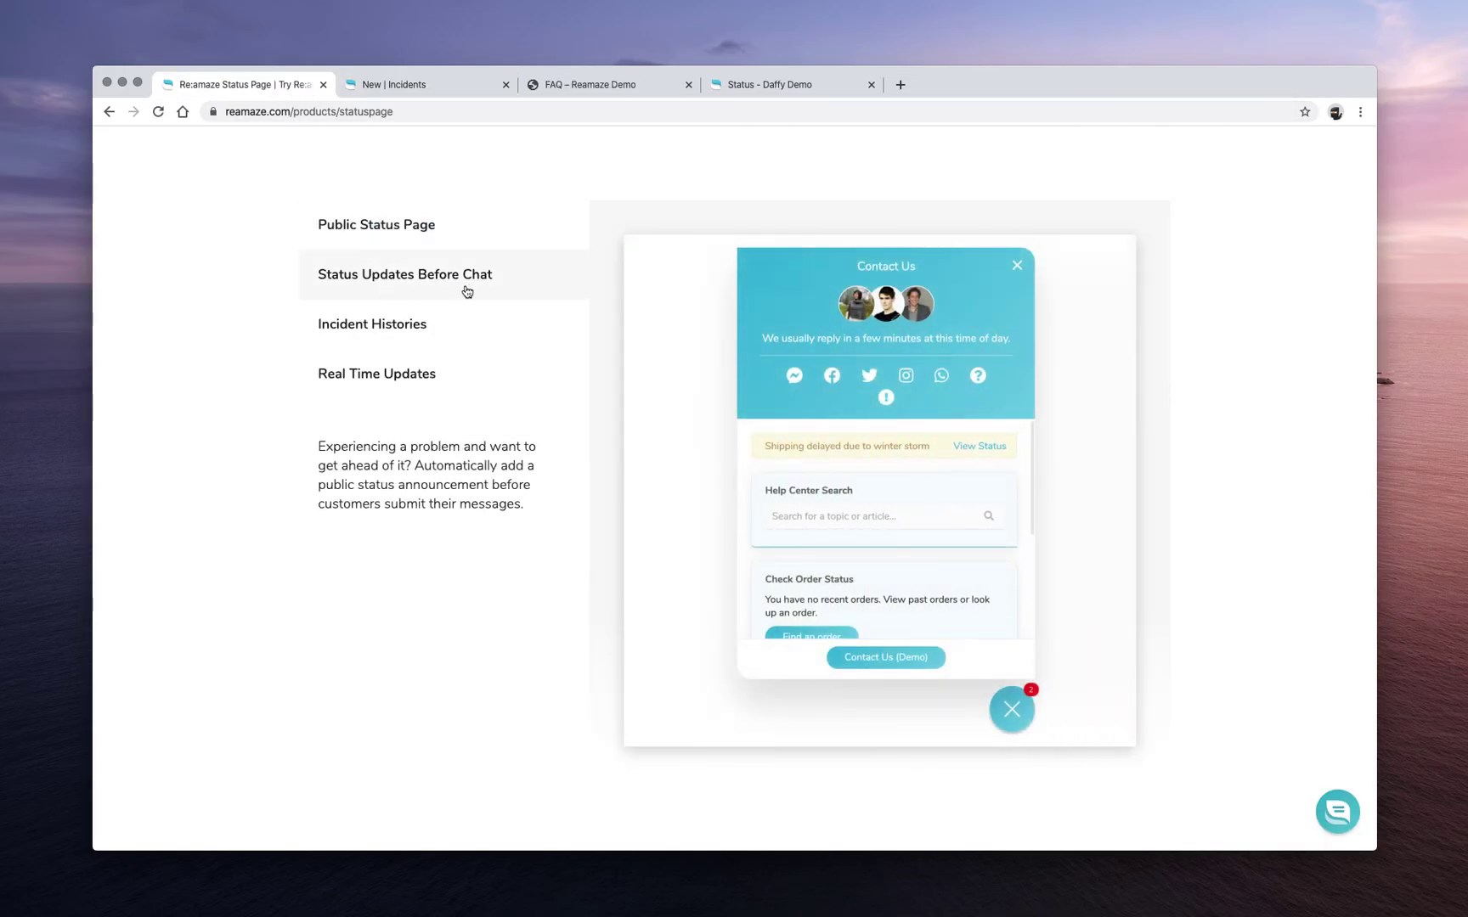
{"action": "left_click", "coordinate": [390, 326]}
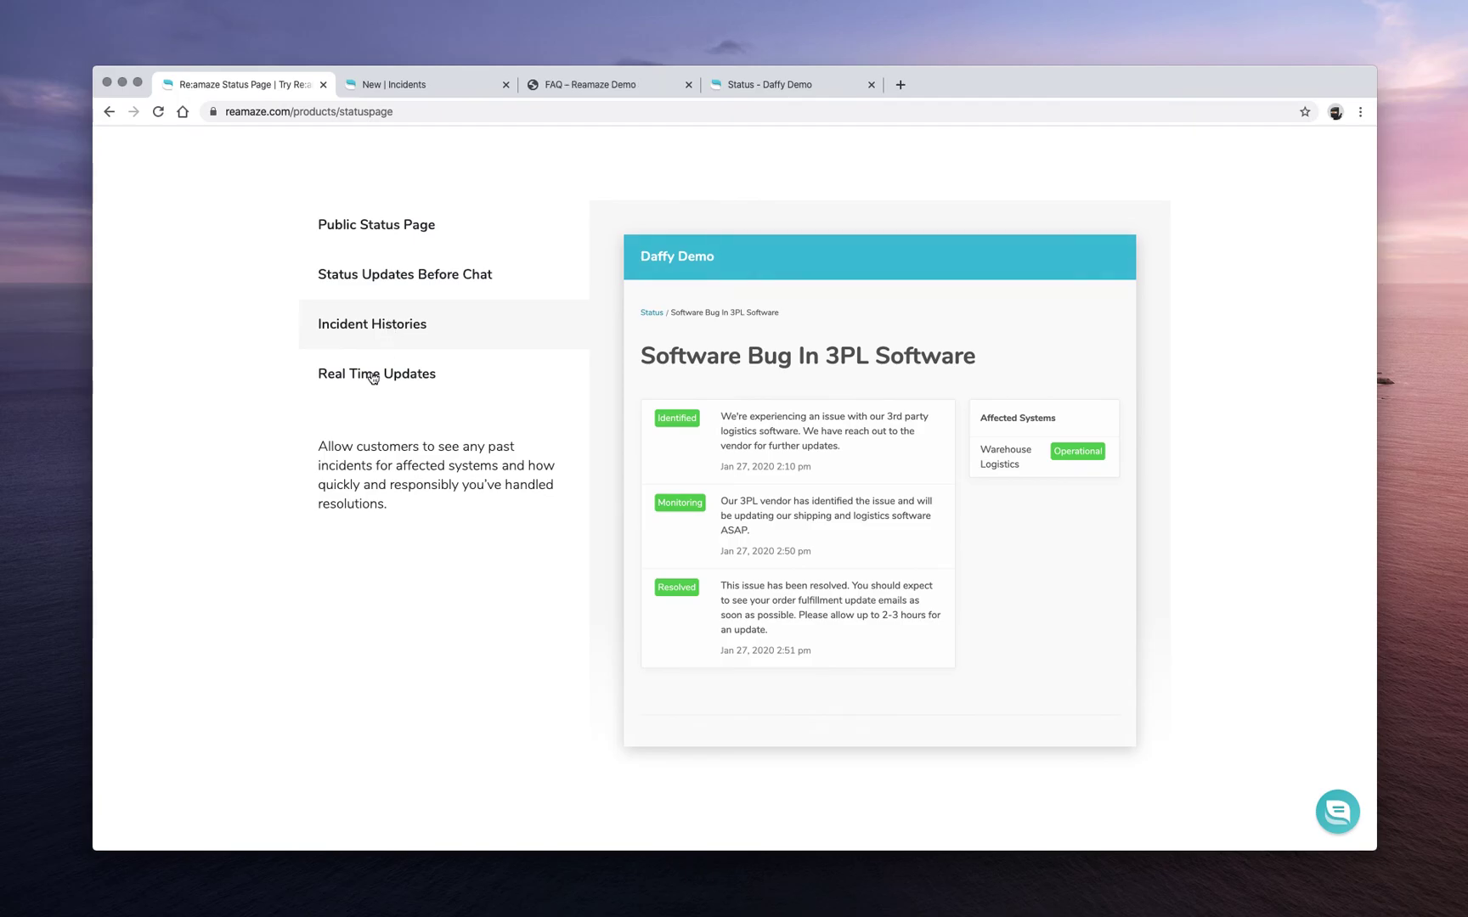
{"action": "left_click", "coordinate": [375, 377]}
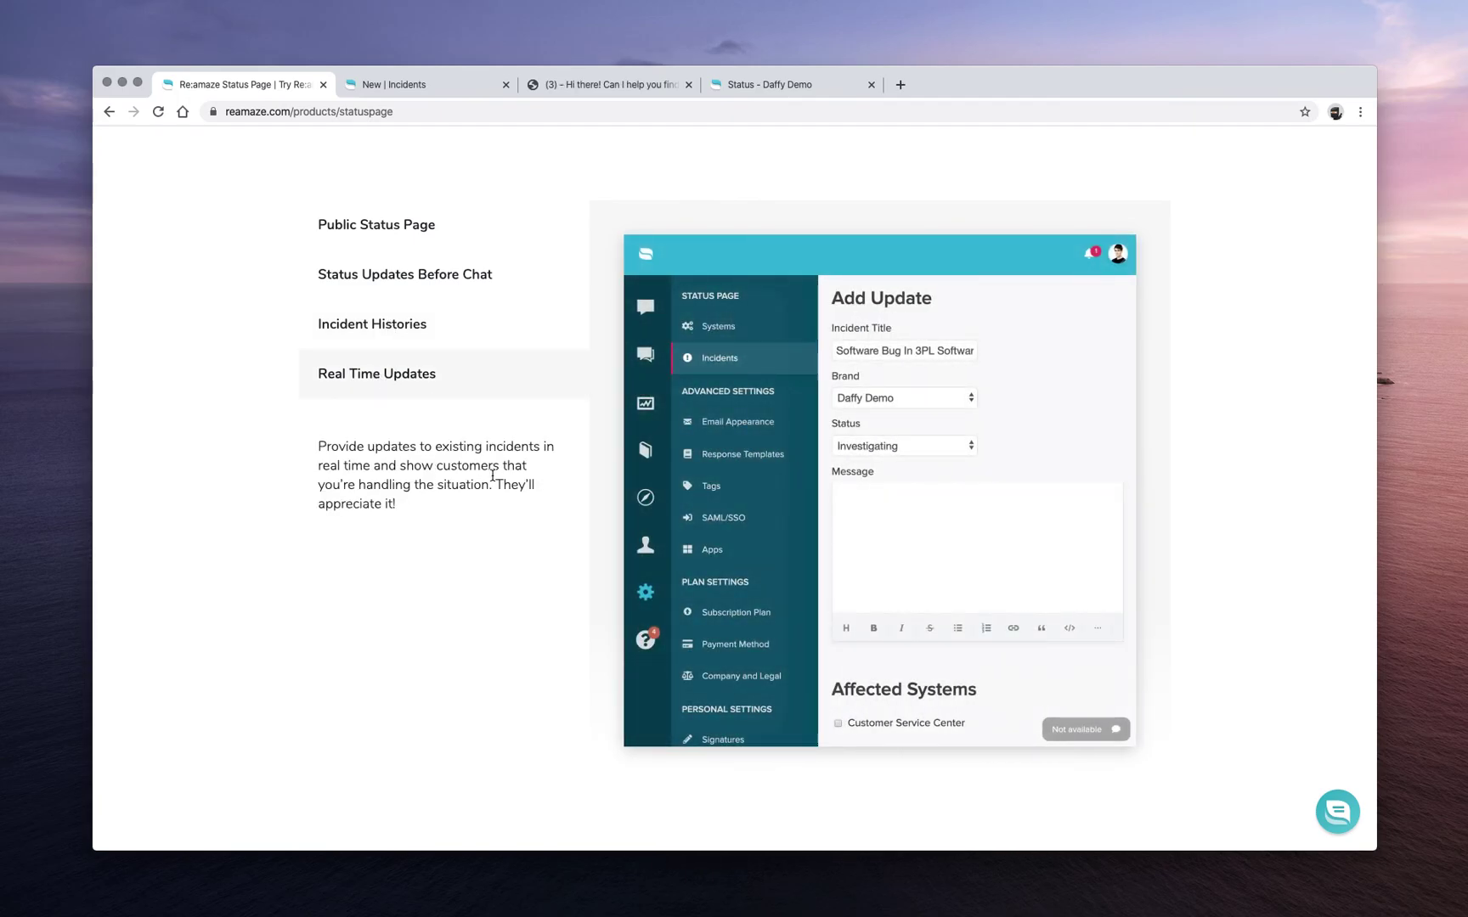
Step: Scroll through and highlight the list of status page features
{"action": "scroll", "coordinate": [492, 480], "scroll_direction": "down", "scroll_amount": 6}
{"action": "scroll", "coordinate": [492, 480], "scroll_direction": "down", "scroll_amount": 5}
{"action": "scroll", "coordinate": [492, 480], "scroll_direction": "up", "scroll_amount": 4}
{"action": "scroll", "coordinate": [491, 480], "scroll_direction": "down", "scroll_amount": 5}
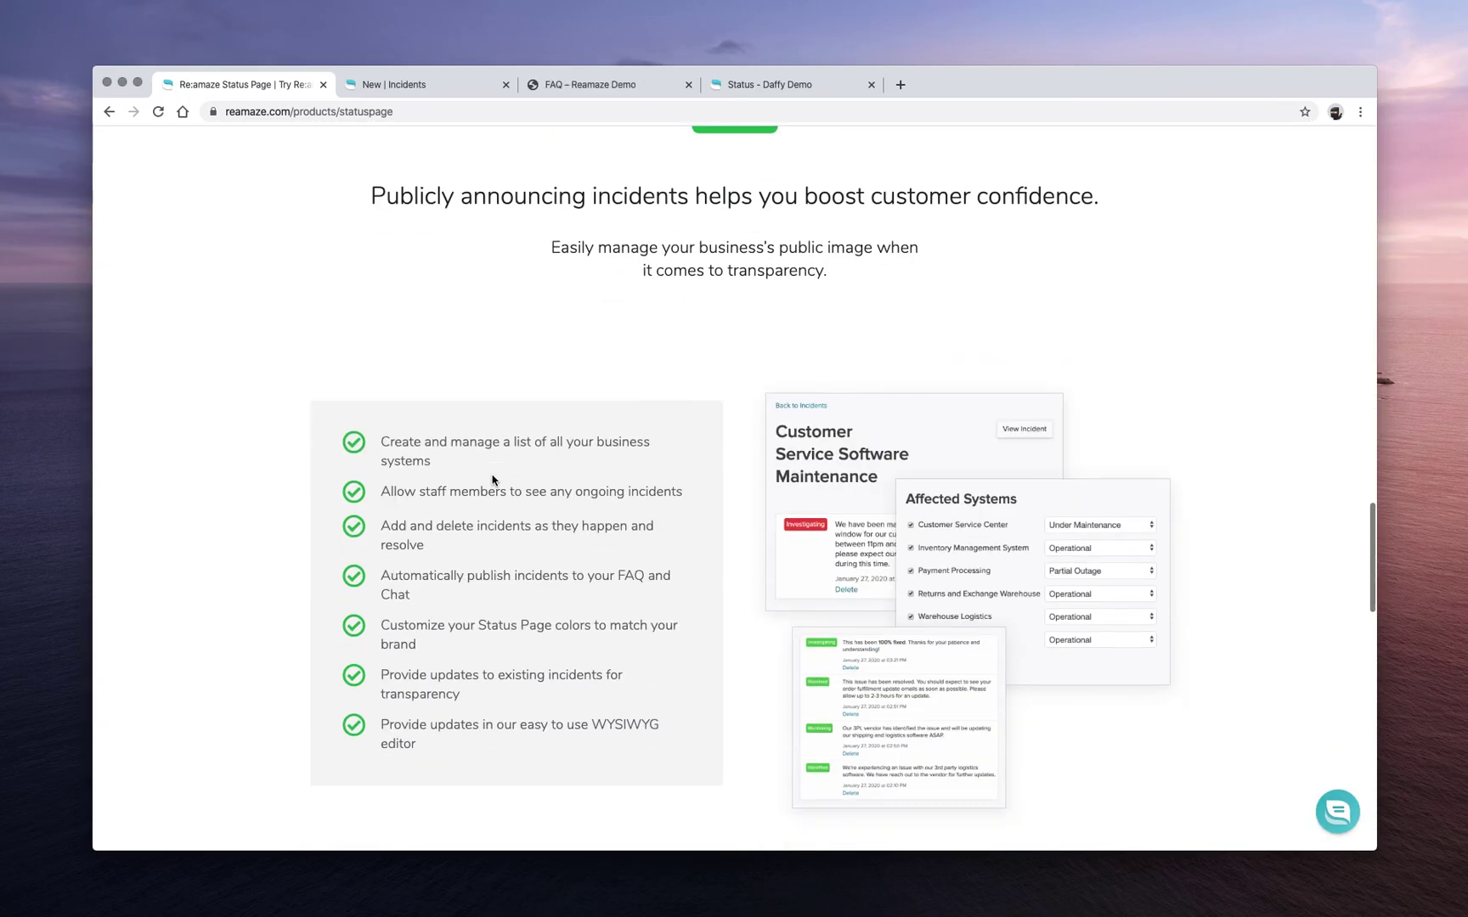
{"action": "scroll", "coordinate": [491, 480], "scroll_direction": "down", "scroll_amount": 1}
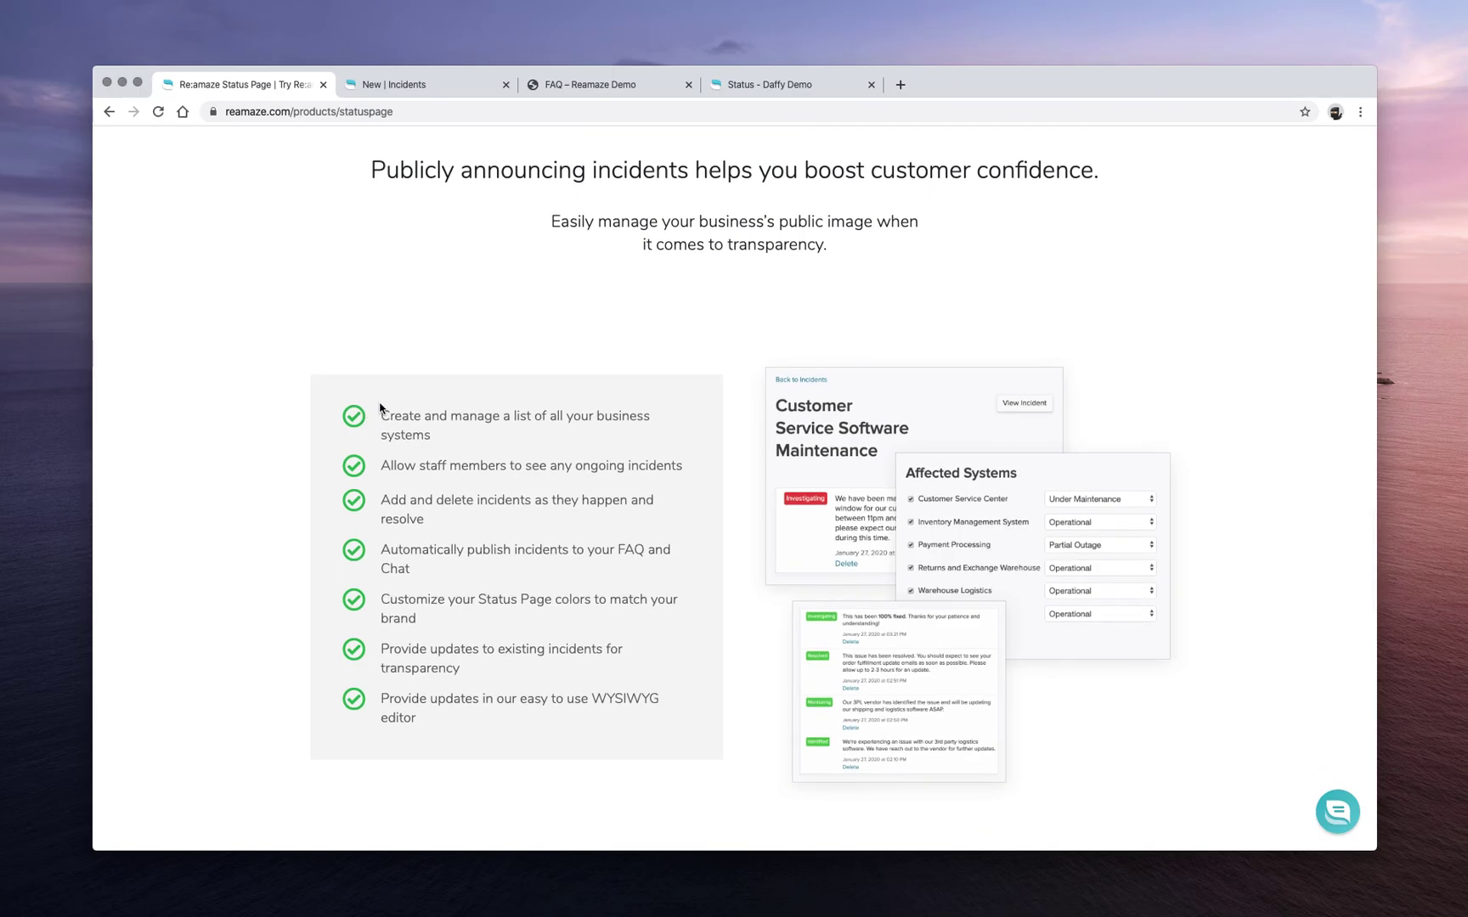
{"action": "left_click_drag", "start_coordinate": [380, 408], "coordinate": [445, 699]}
{"action": "left_click", "coordinate": [443, 696]}
{"action": "scroll", "coordinate": [443, 695], "scroll_direction": "down", "scroll_amount": 7}
{"action": "scroll", "coordinate": [446, 697], "scroll_direction": "up", "scroll_amount": 6}
{"action": "scroll", "coordinate": [445, 703], "scroll_direction": "down", "scroll_amount": 10}
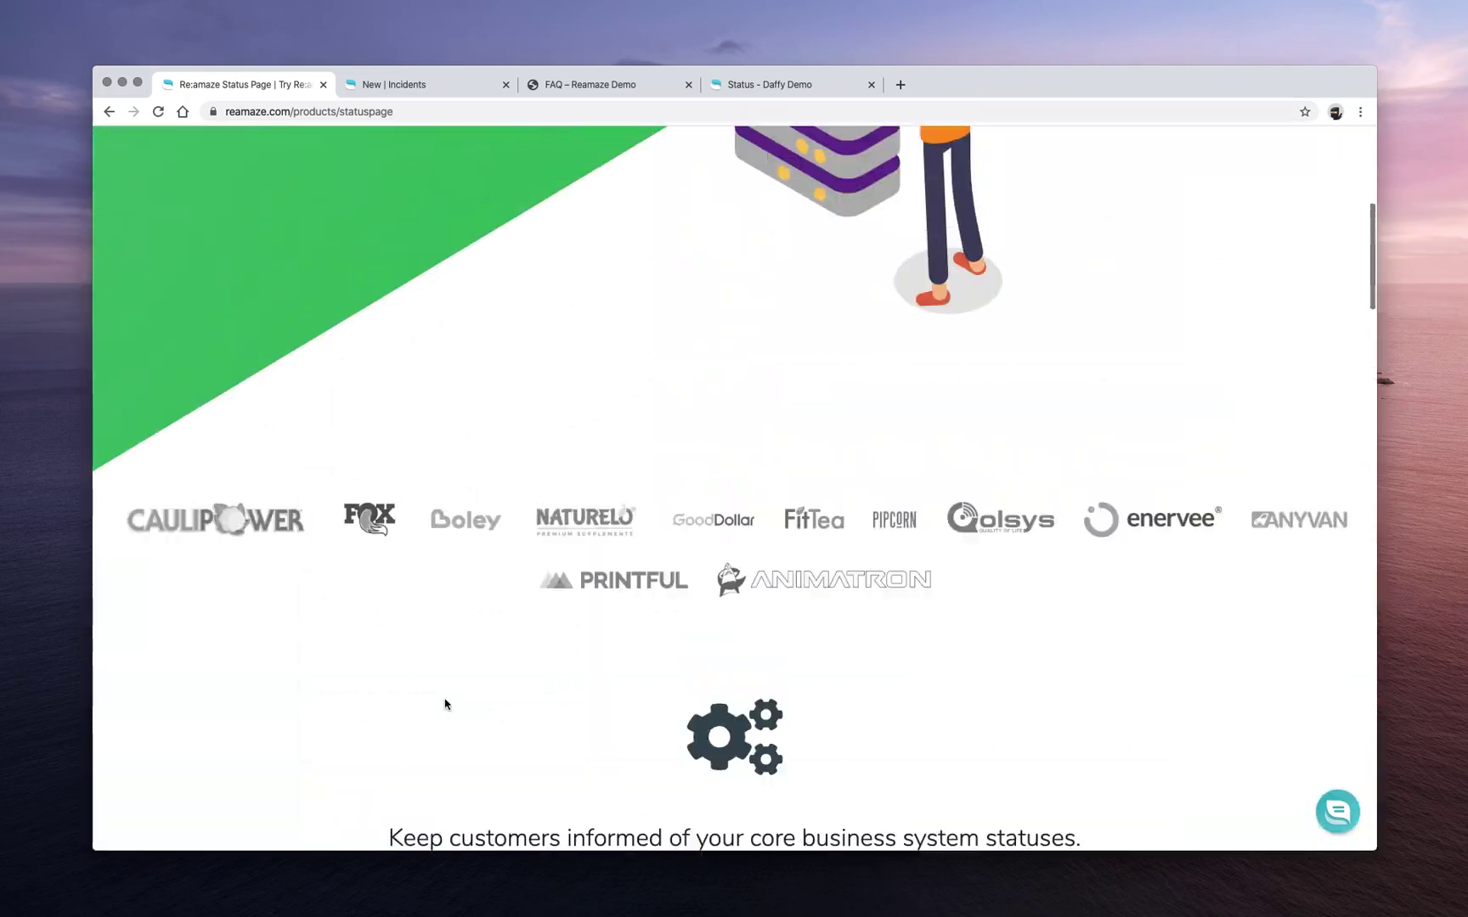
{"action": "scroll", "coordinate": [443, 699], "scroll_direction": "up", "scroll_amount": 15}
{"action": "left_click", "coordinate": [389, 82]}
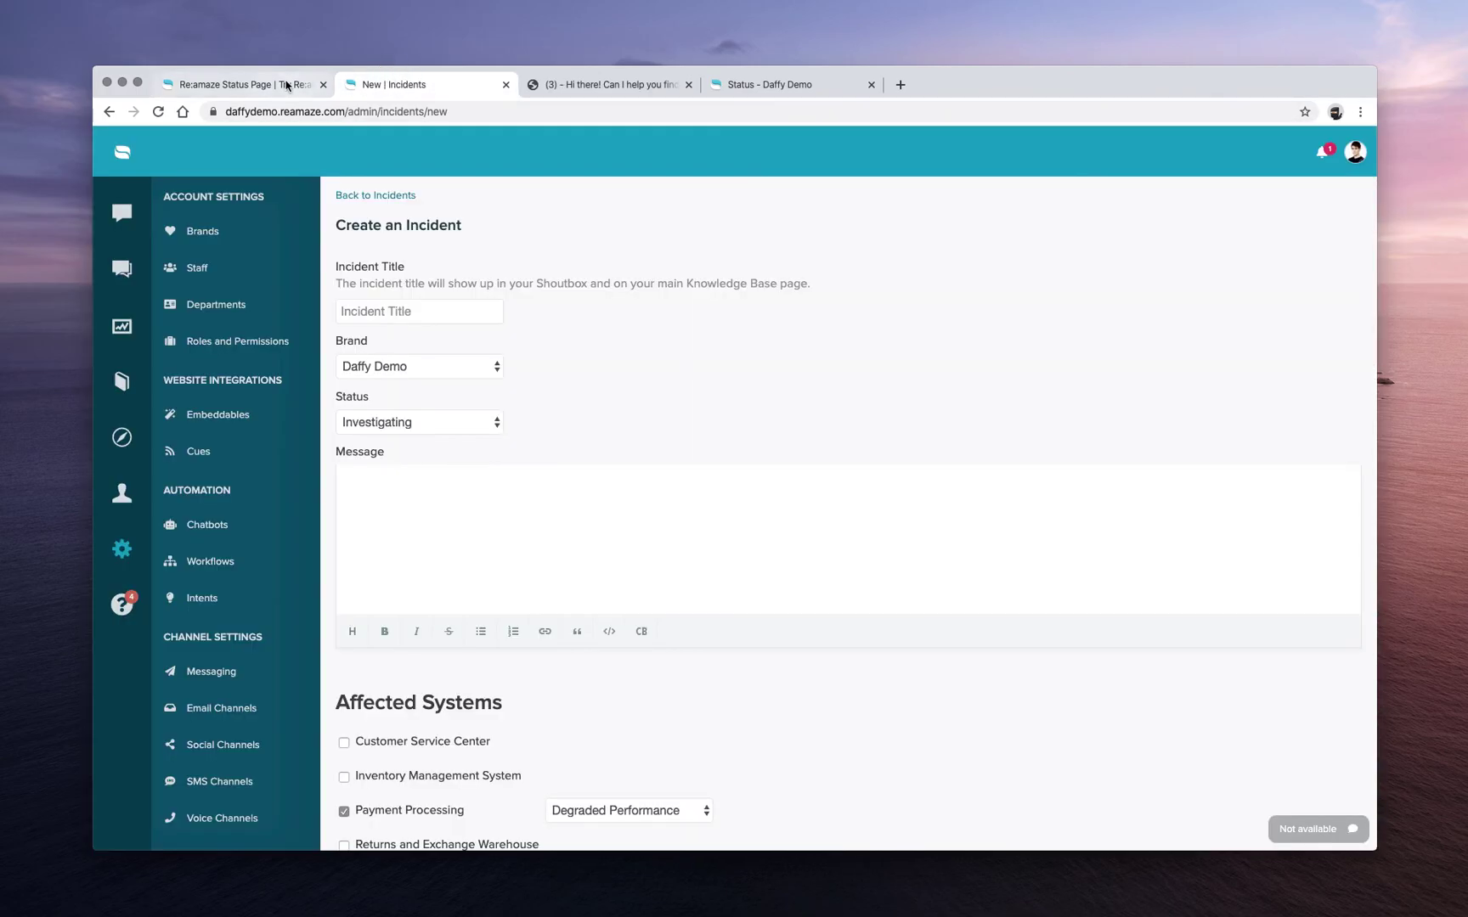
{"action": "left_click", "coordinate": [286, 85]}
{"action": "mouse_move", "coordinate": [821, 161]}
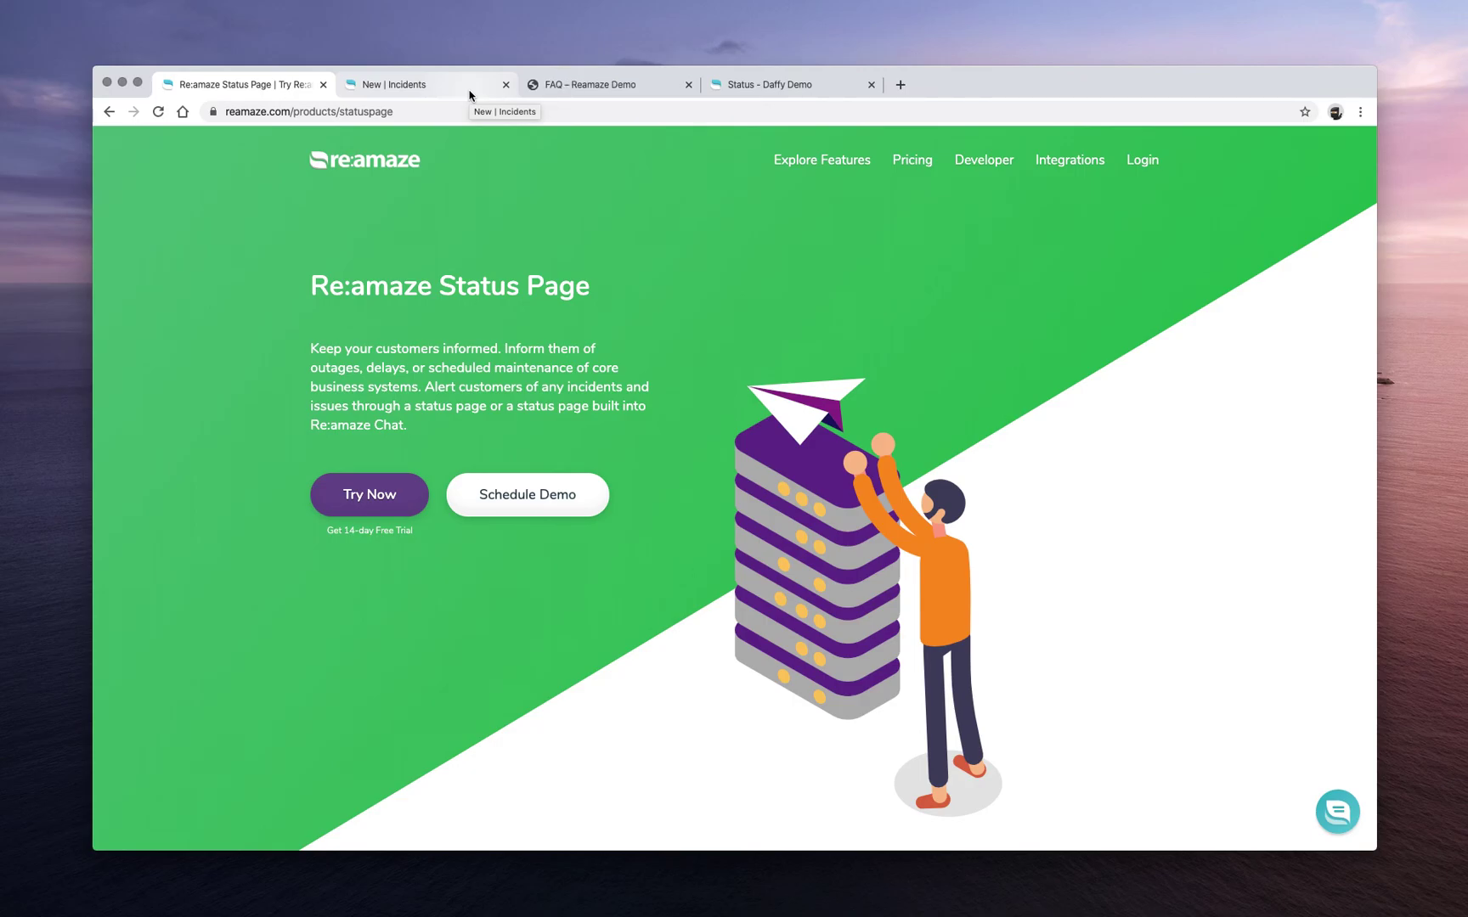
{"action": "left_click", "coordinate": [454, 84]}
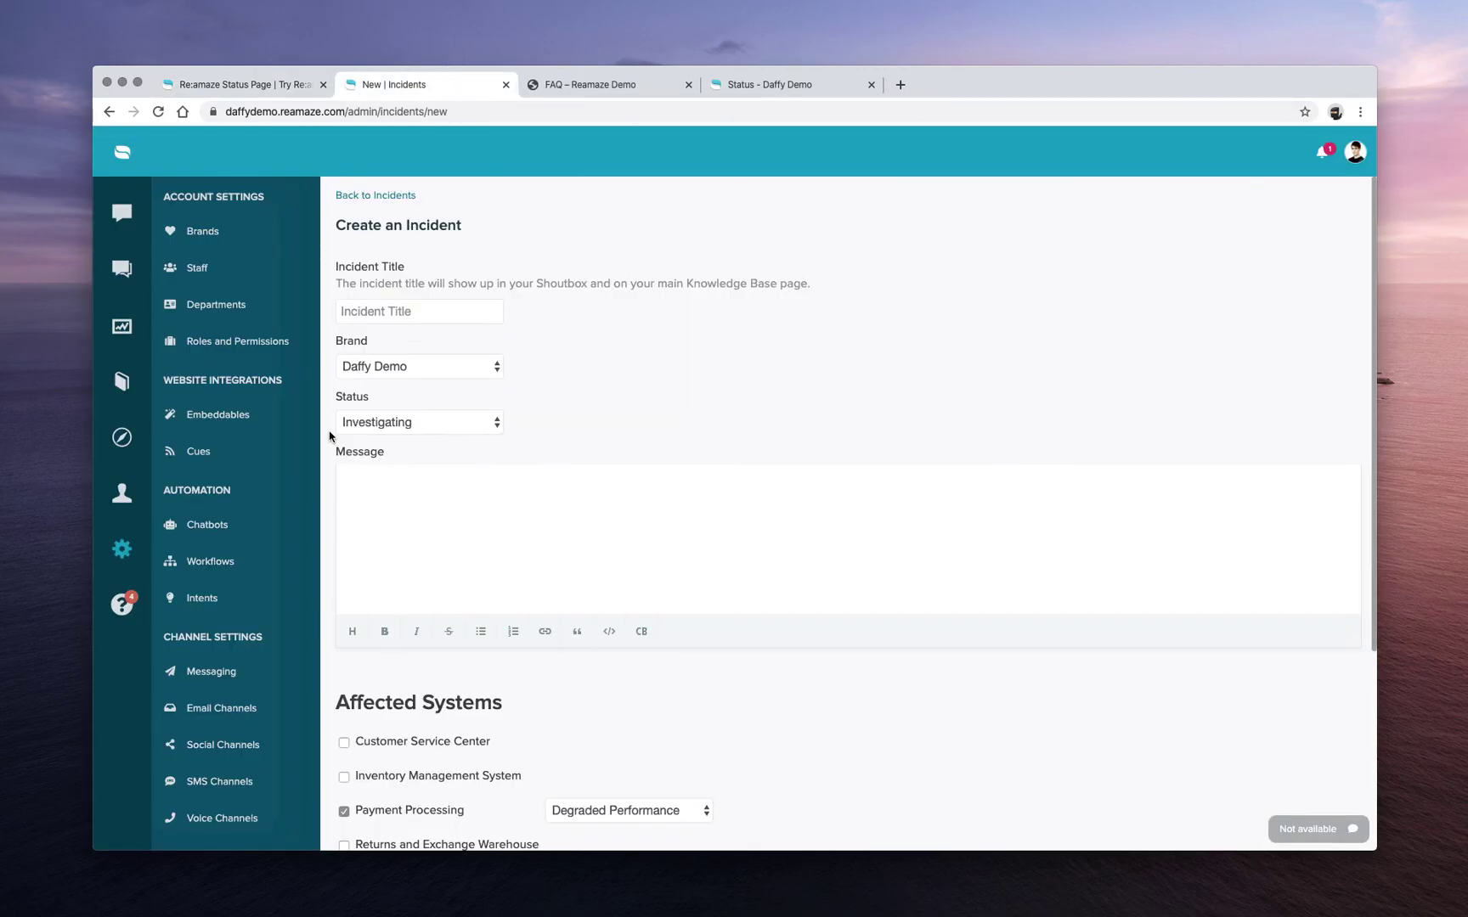